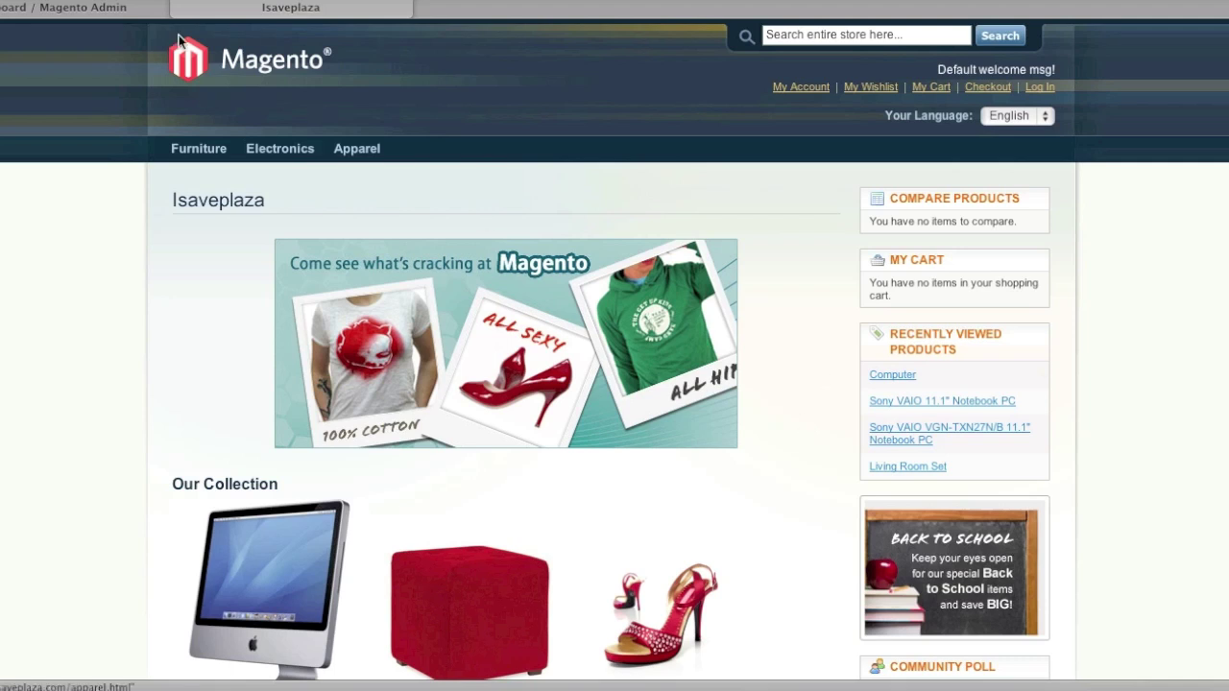
- Switch to the Magento admin panel and start adding a new product from the catalog's product management
{"action": "left_click", "coordinate": [77, 9]}
{"action": "mouse_move", "coordinate": [201, 85]}
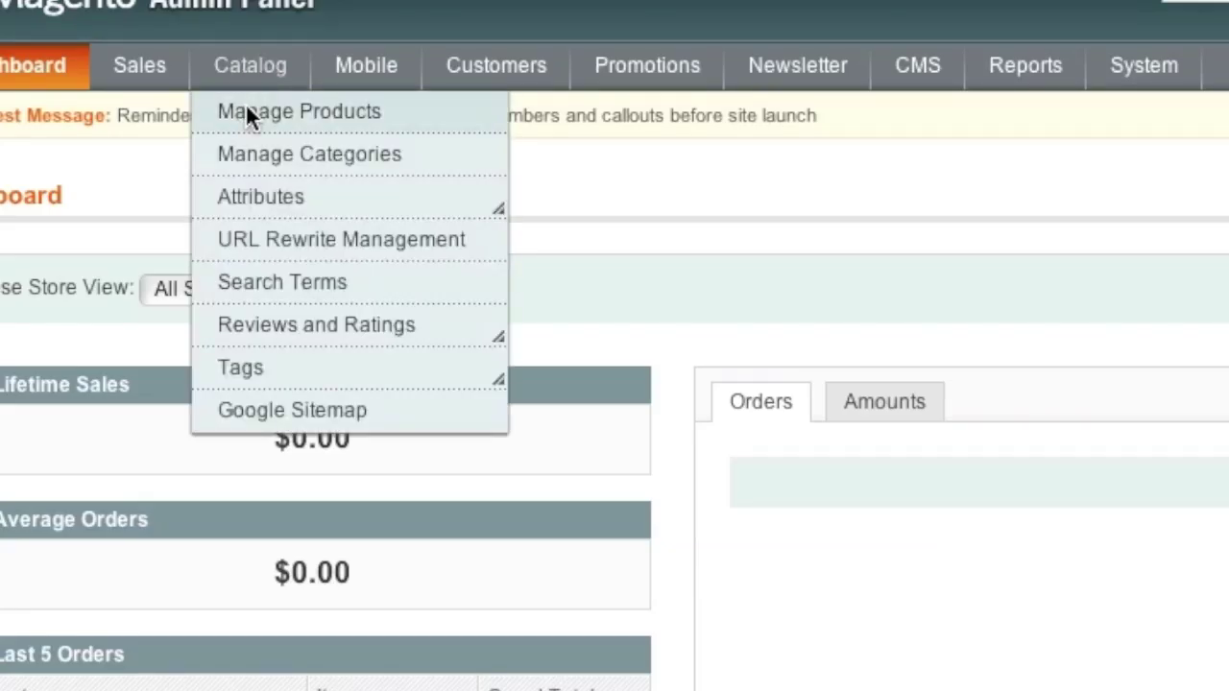
{"action": "left_click", "coordinate": [247, 111]}
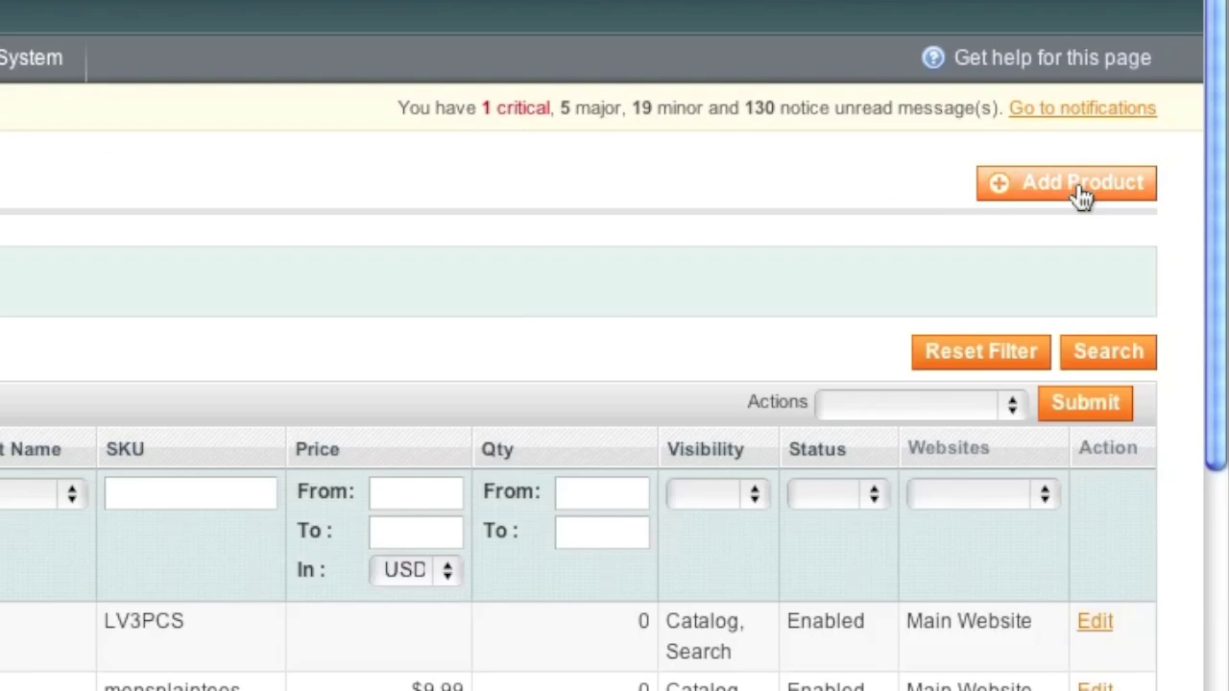
{"action": "left_click", "coordinate": [1081, 194]}
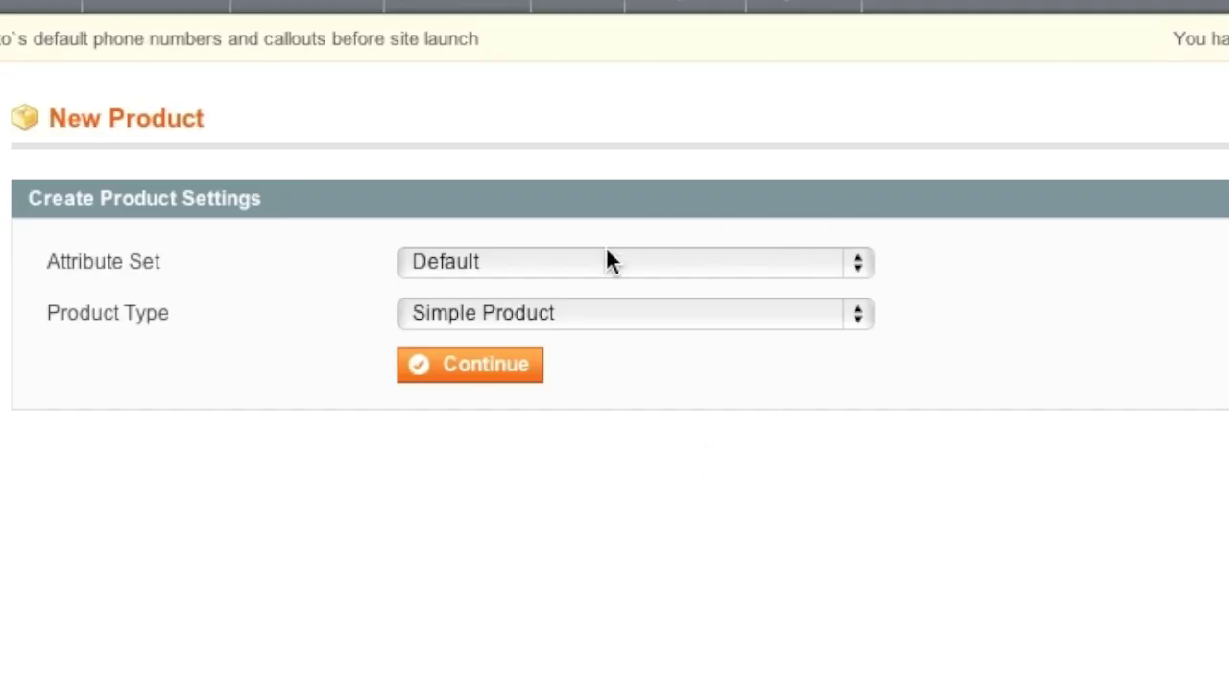
- Create a Bundle Product with the Default attribute set and name it Custom Computer
{"action": "left_click", "coordinate": [610, 261]}
{"action": "left_click", "coordinate": [603, 265]}
{"action": "left_click", "coordinate": [484, 315]}
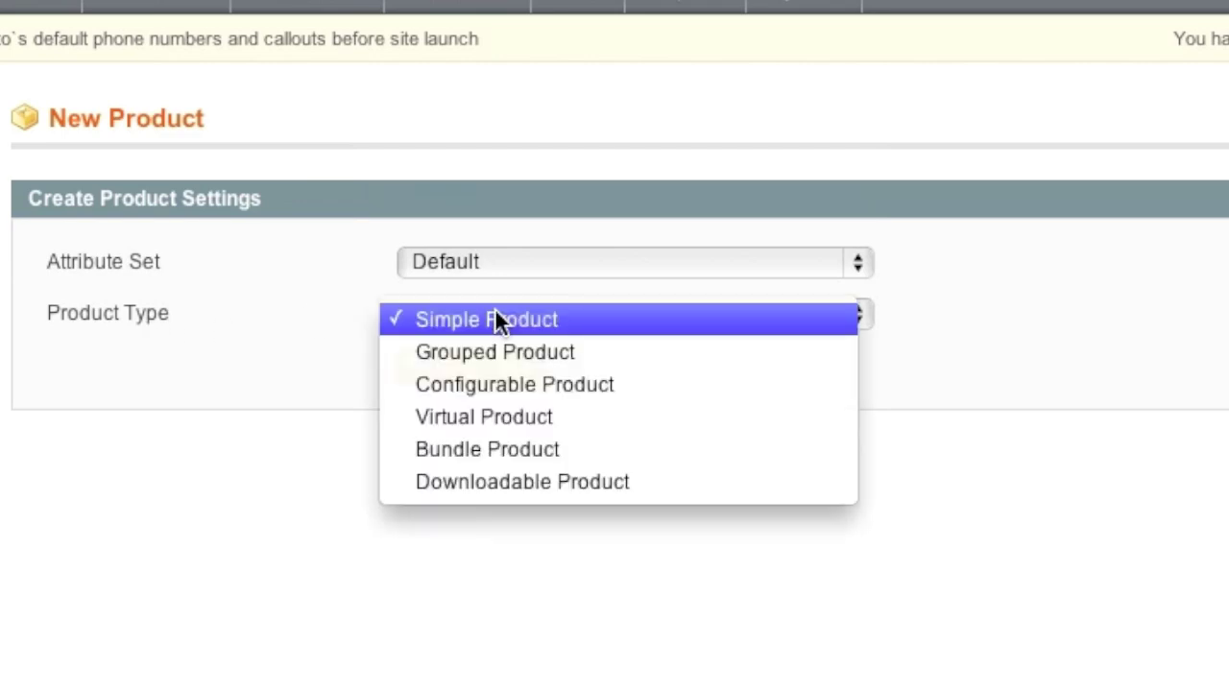
{"action": "left_click", "coordinate": [494, 449]}
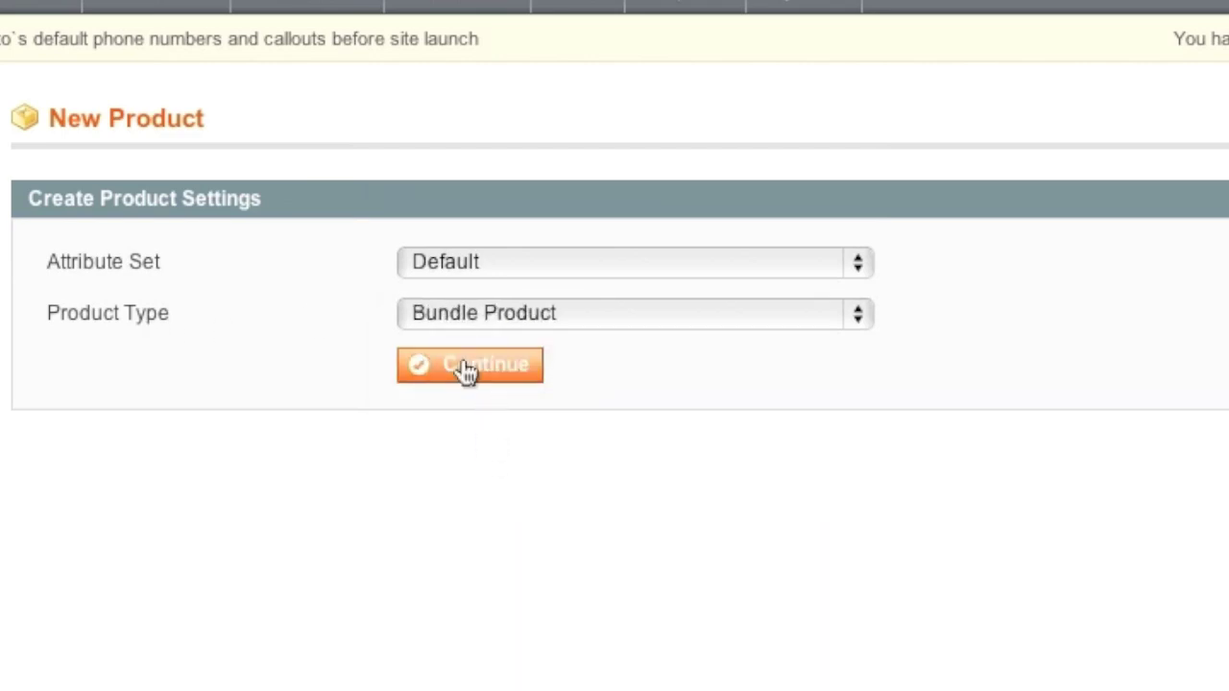
{"action": "left_click", "coordinate": [468, 370]}
{"action": "left_click", "coordinate": [355, 168]}
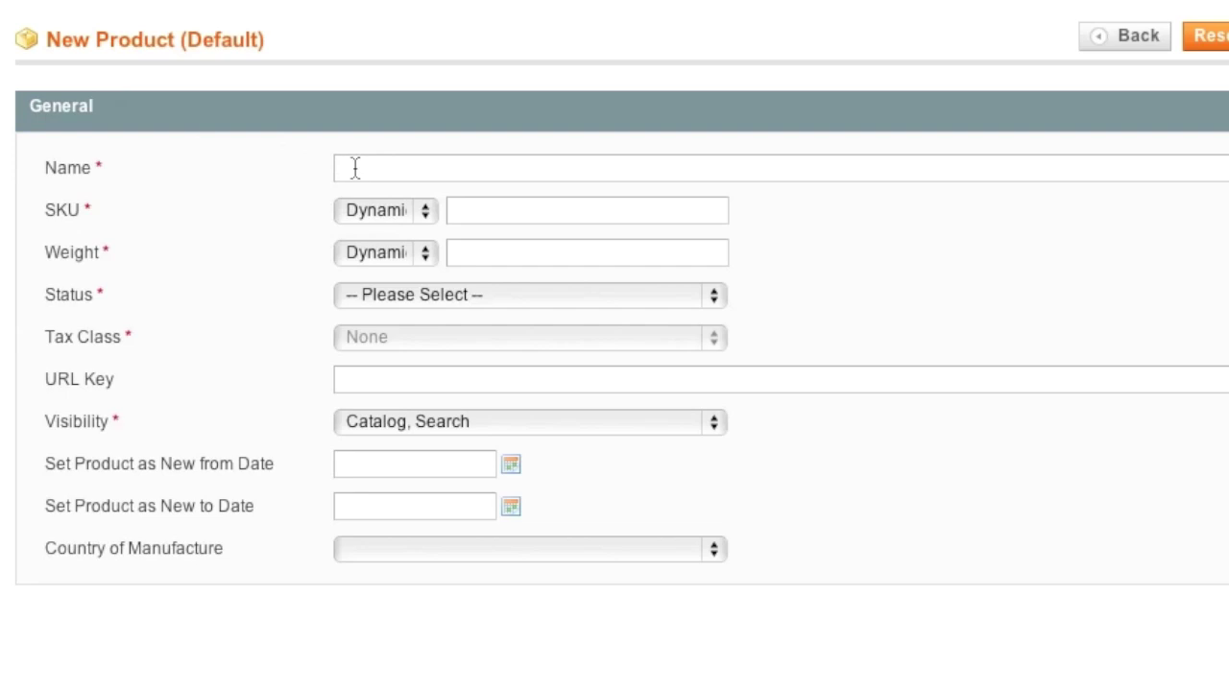
{"action": "type", "text": "Custom Computer"}
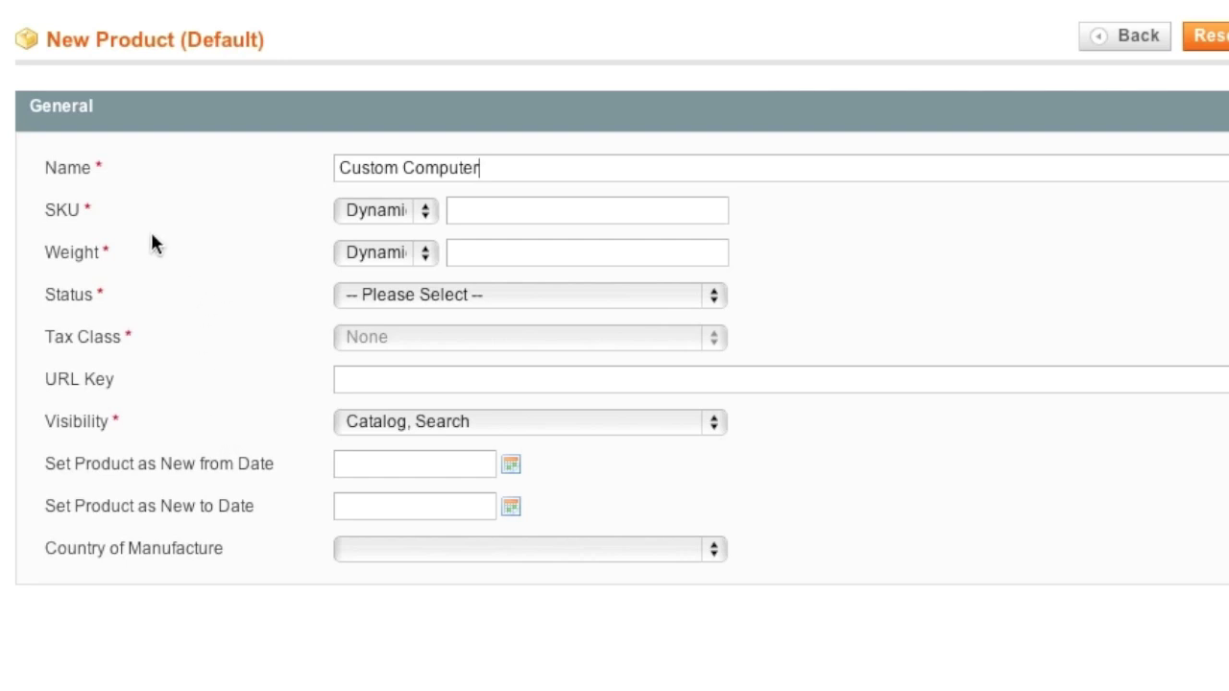
- Examine the available SKU type options for the bundle product
{"action": "left_click", "coordinate": [383, 209]}
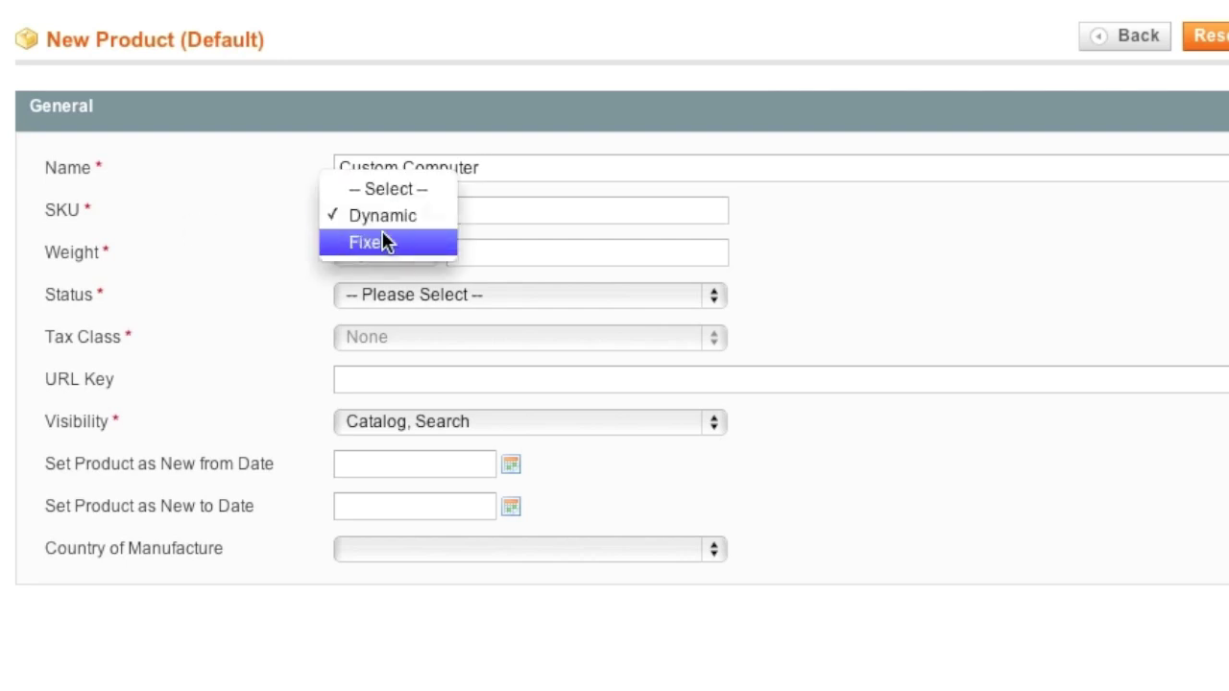
{"action": "left_click", "coordinate": [297, 208]}
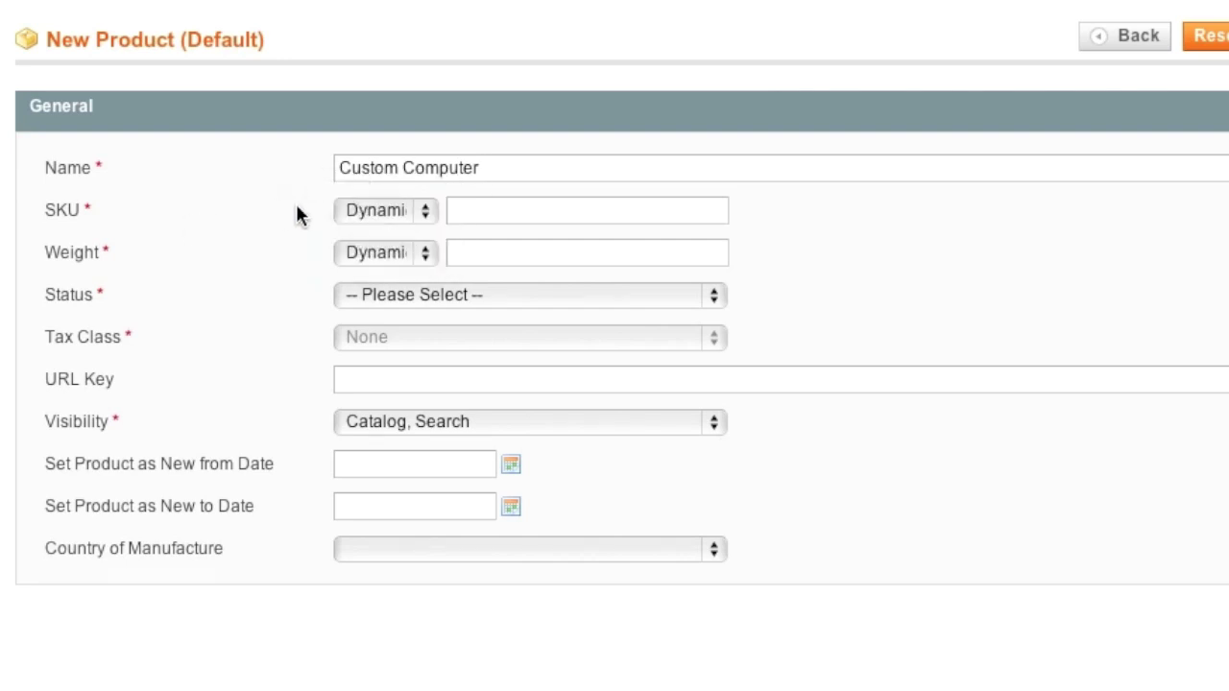
{"action": "left_click", "coordinate": [387, 211]}
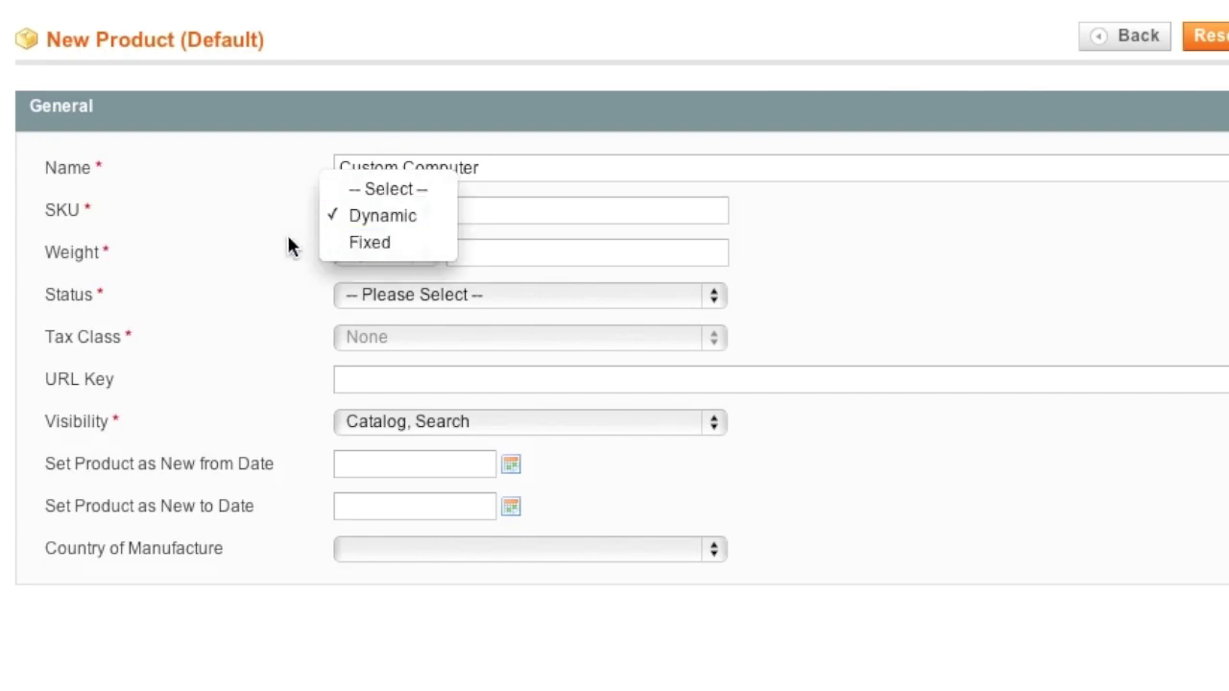
{"action": "left_click", "coordinate": [375, 211]}
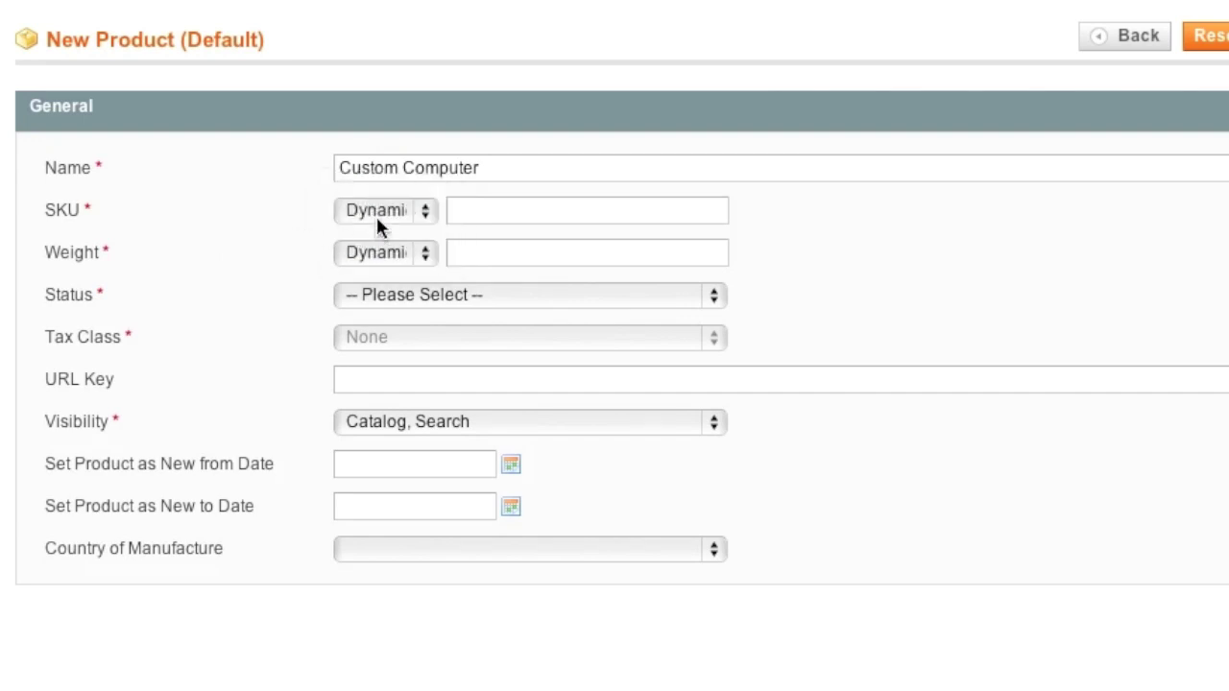
{"action": "left_click", "coordinate": [378, 209]}
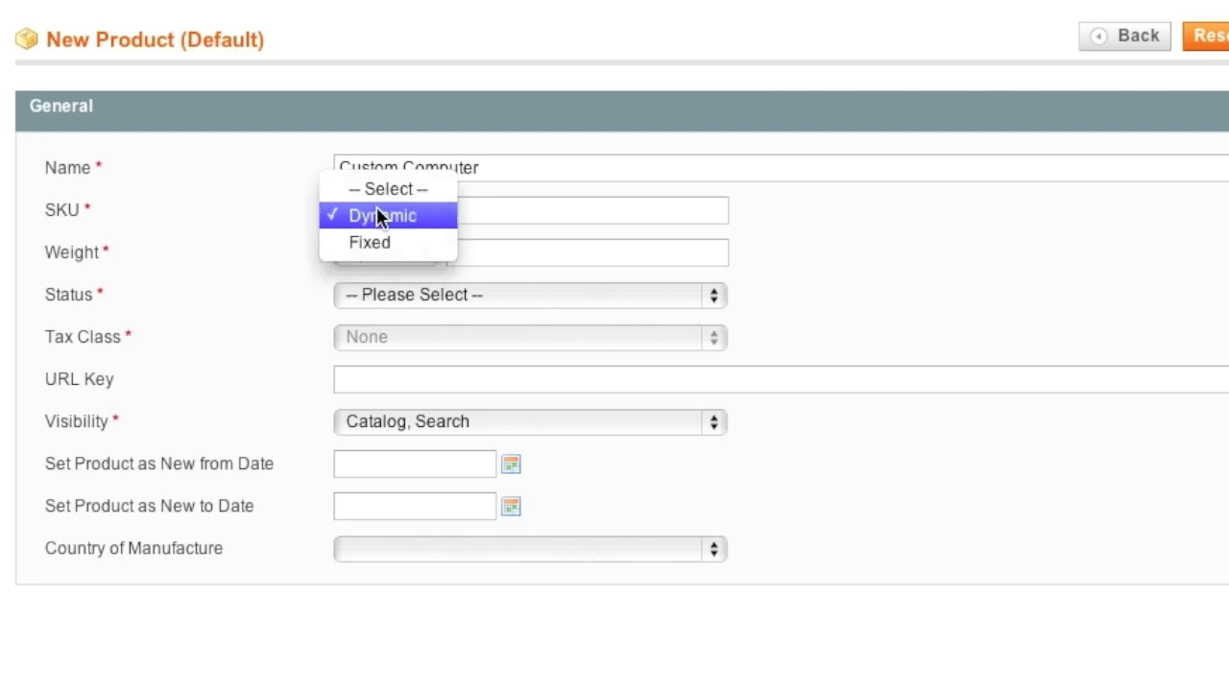
{"action": "left_click", "coordinate": [282, 224]}
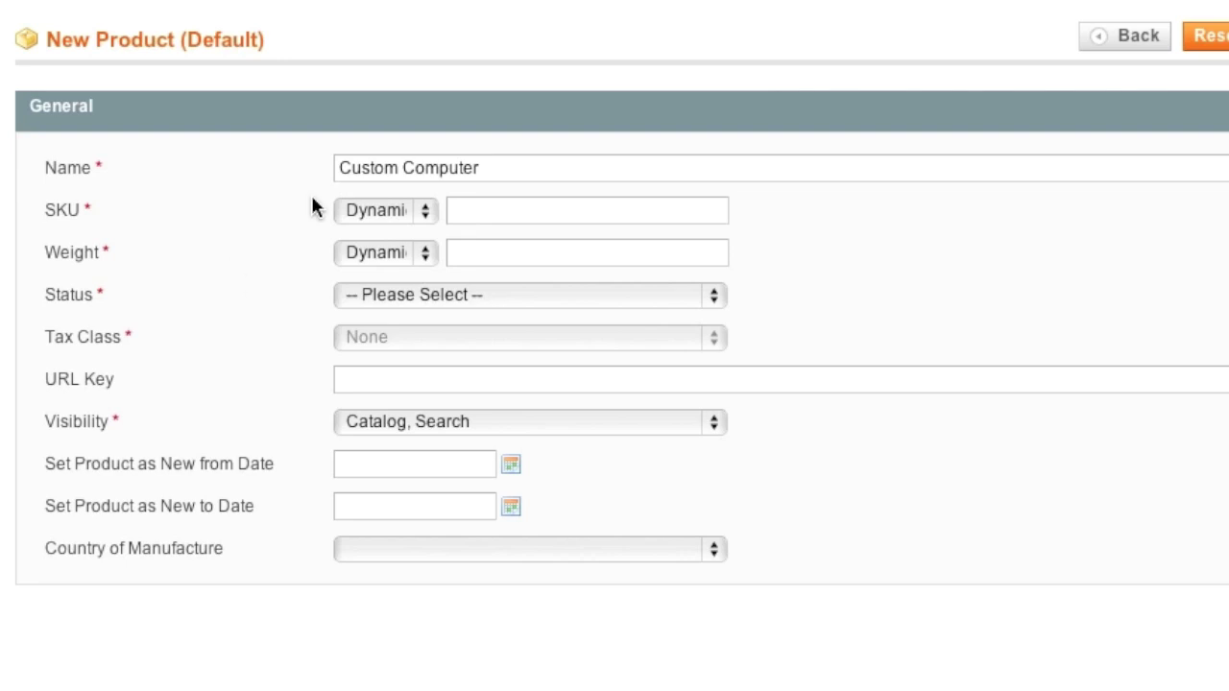
{"action": "left_click", "coordinate": [397, 212]}
{"action": "left_click", "coordinate": [398, 215]}
- Enter CustomComp as the product's SKU and set its status to Enabled
{"action": "left_click", "coordinate": [488, 214]}
{"action": "type", "text": "CustomComp"}
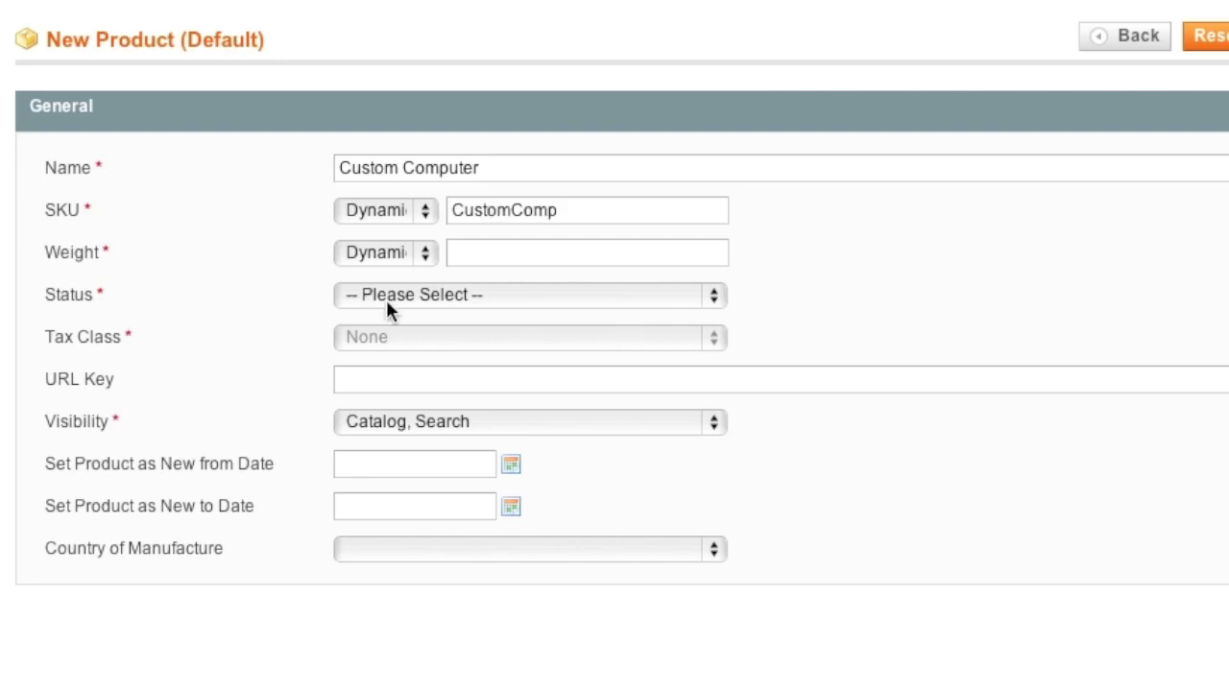
{"action": "left_click", "coordinate": [386, 299]}
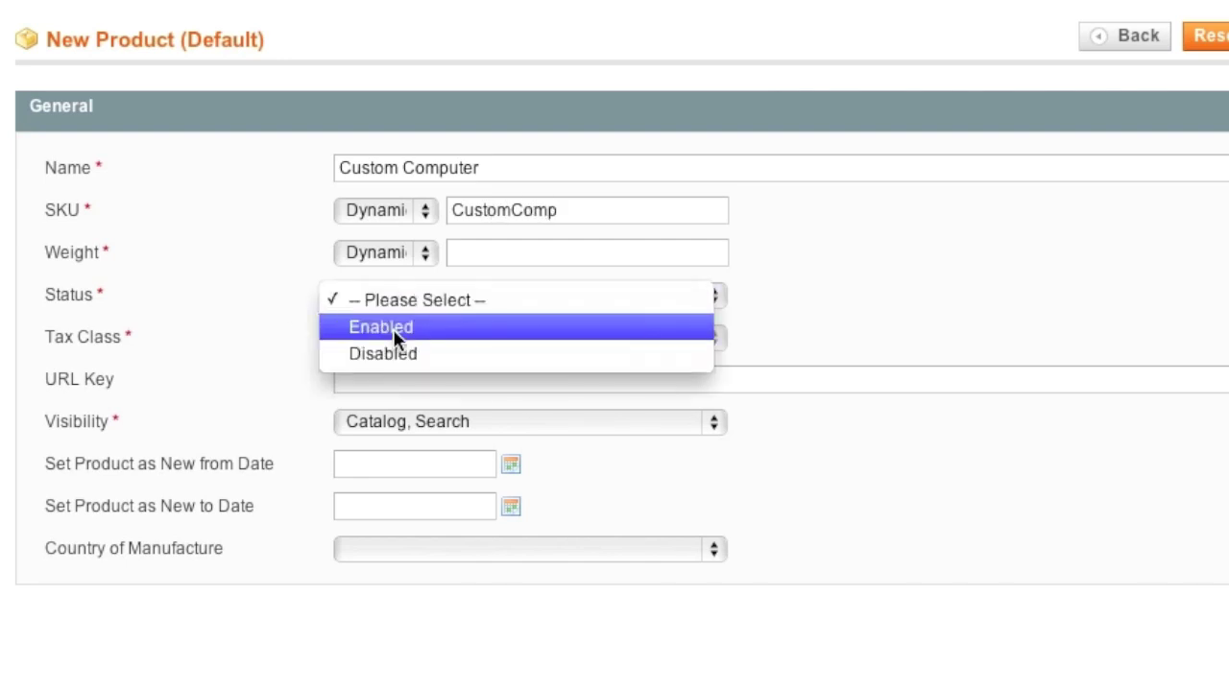
{"action": "left_click", "coordinate": [392, 329]}
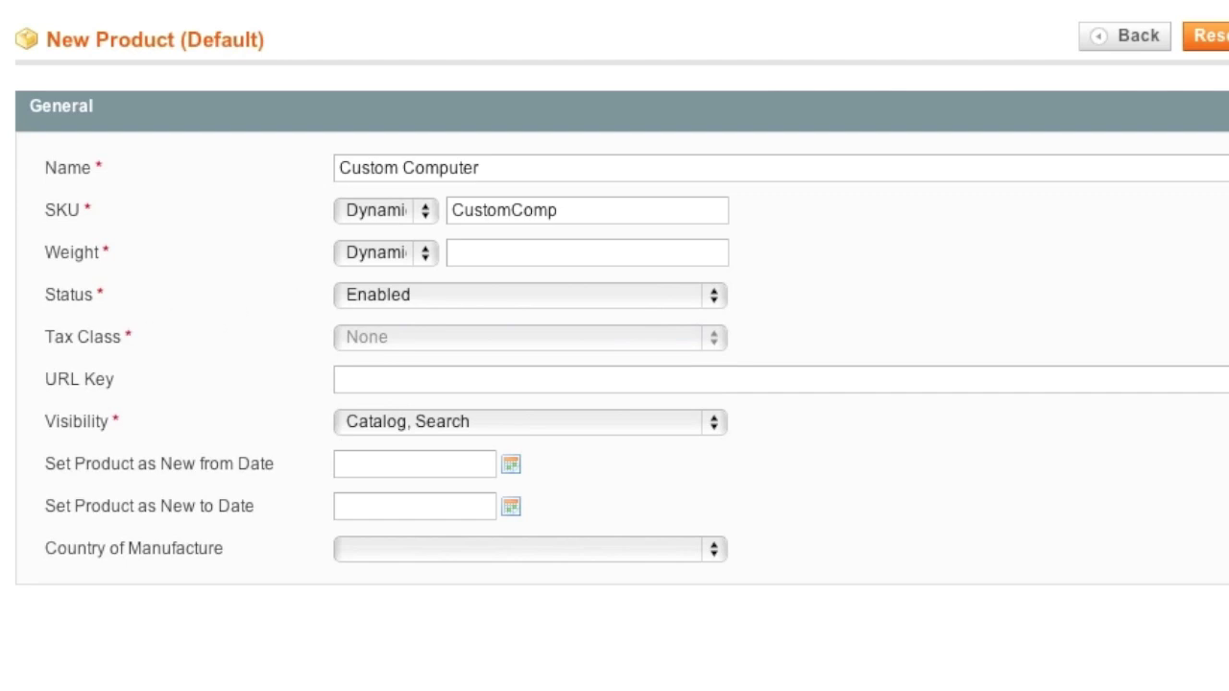
- Open the product's price settings and check the available price types
{"action": "left_click", "coordinate": [343, 250]}
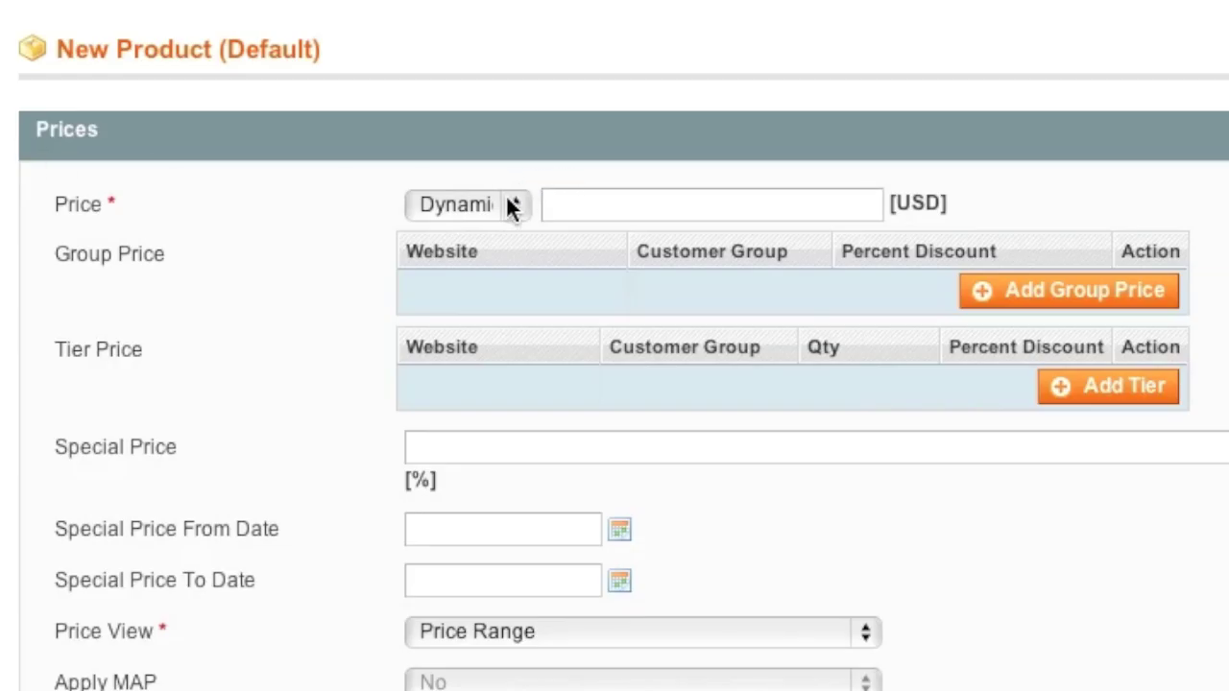
{"action": "left_click", "coordinate": [493, 197]}
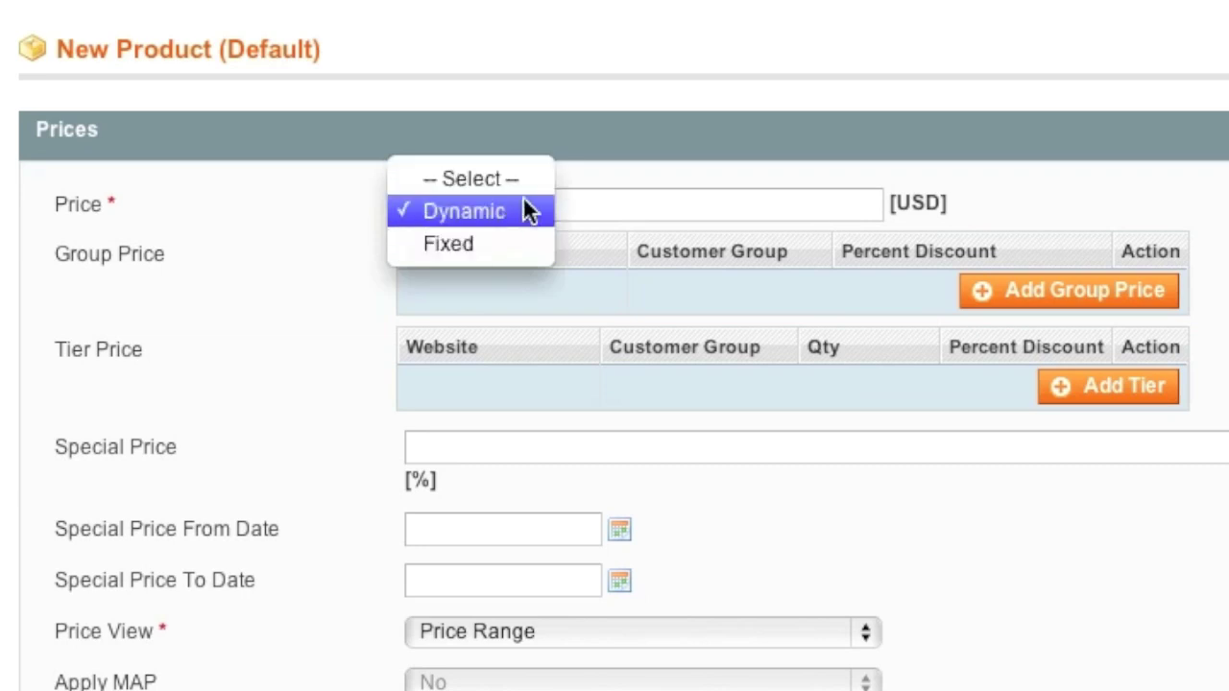
{"action": "left_click", "coordinate": [595, 169]}
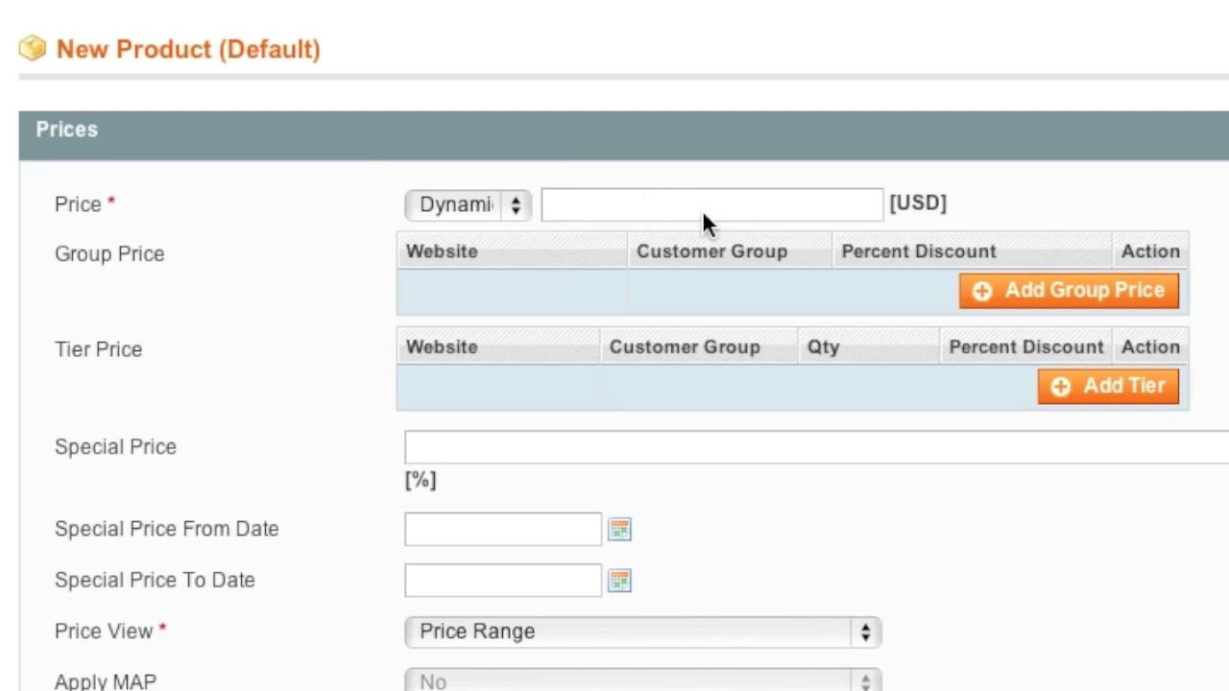
{"action": "left_click", "coordinate": [972, 303]}
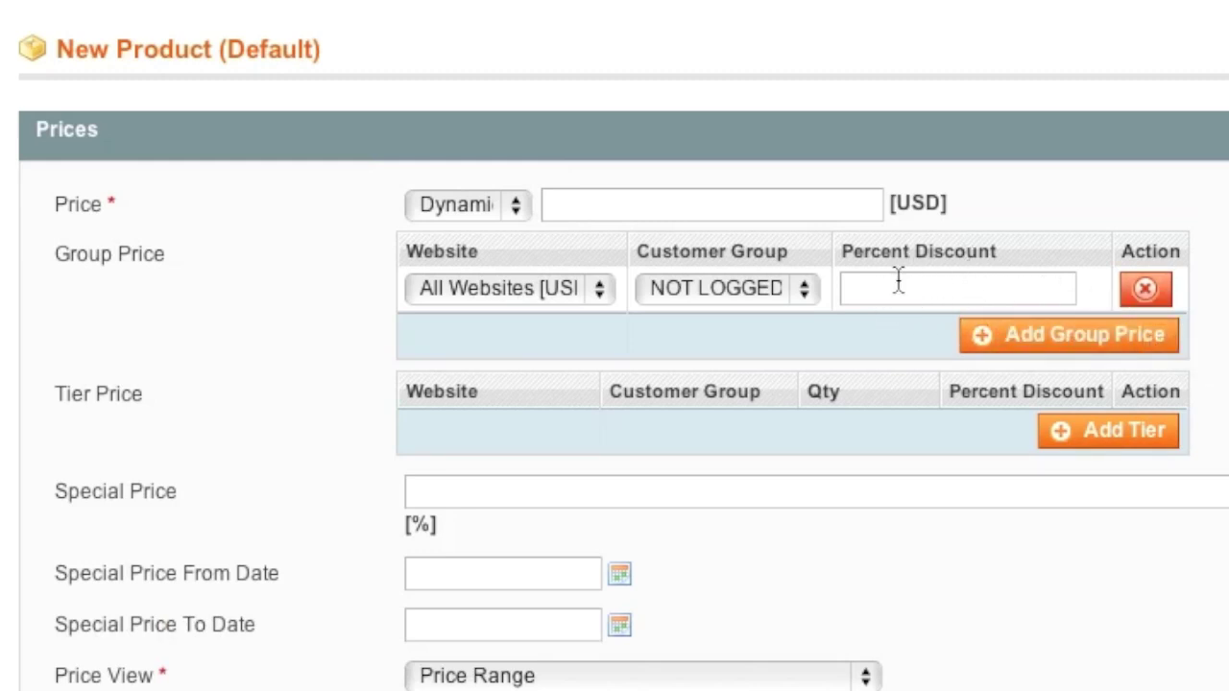
{"action": "left_click", "coordinate": [1127, 286]}
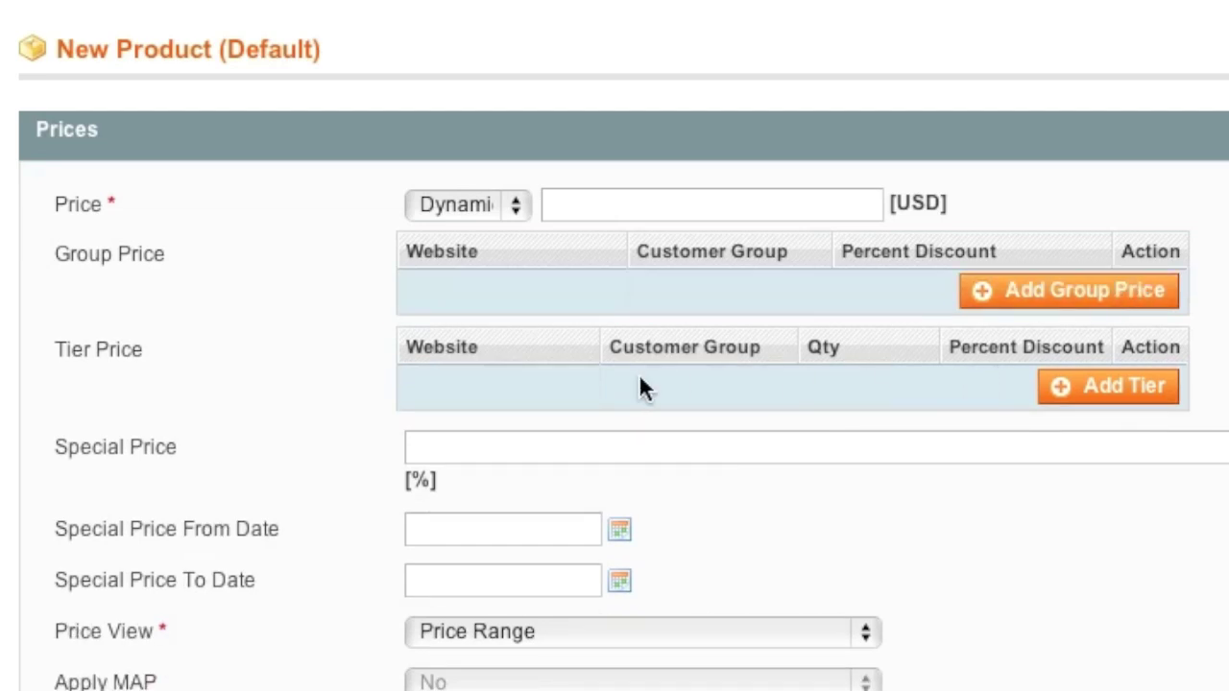
{"action": "left_click", "coordinate": [1061, 386]}
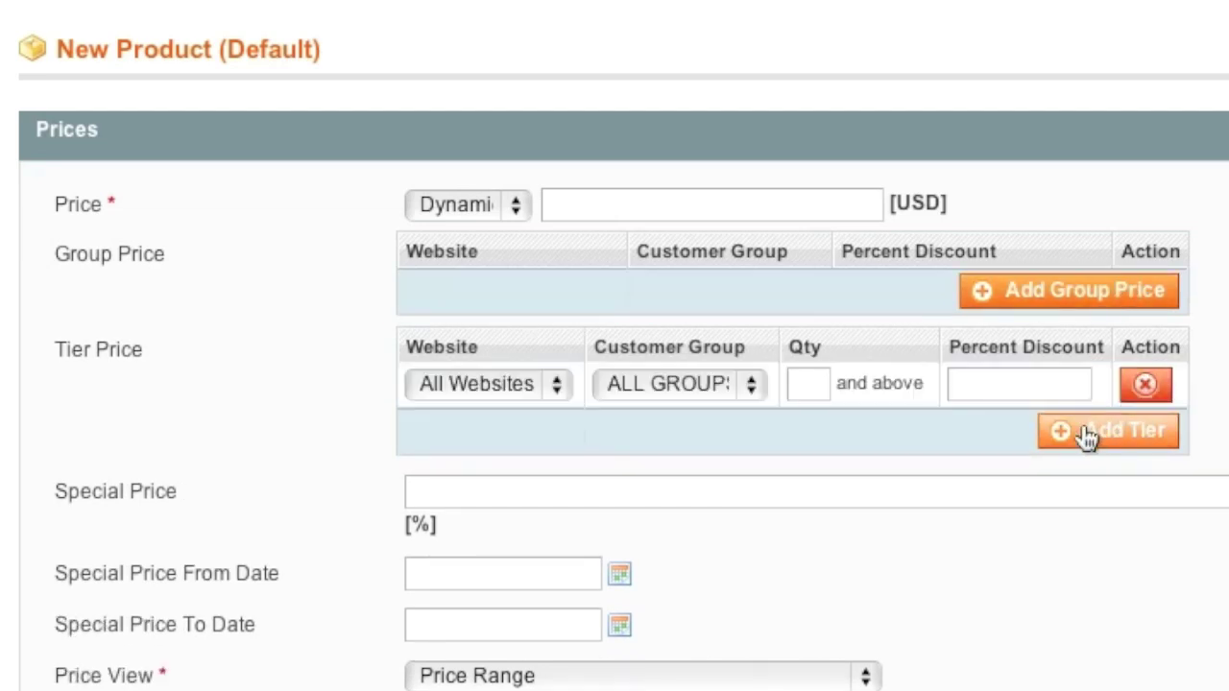
{"action": "left_click", "coordinate": [1144, 385]}
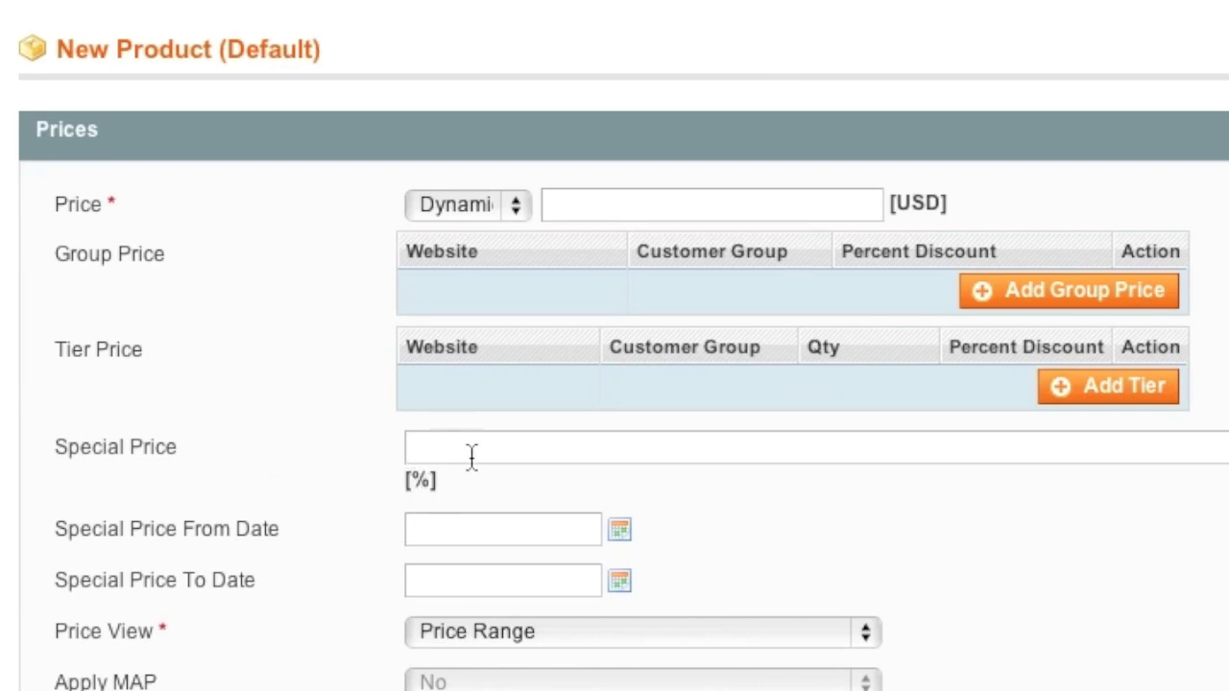
- Set the bundle product's price view to As Low as
{"action": "left_click", "coordinate": [426, 454]}
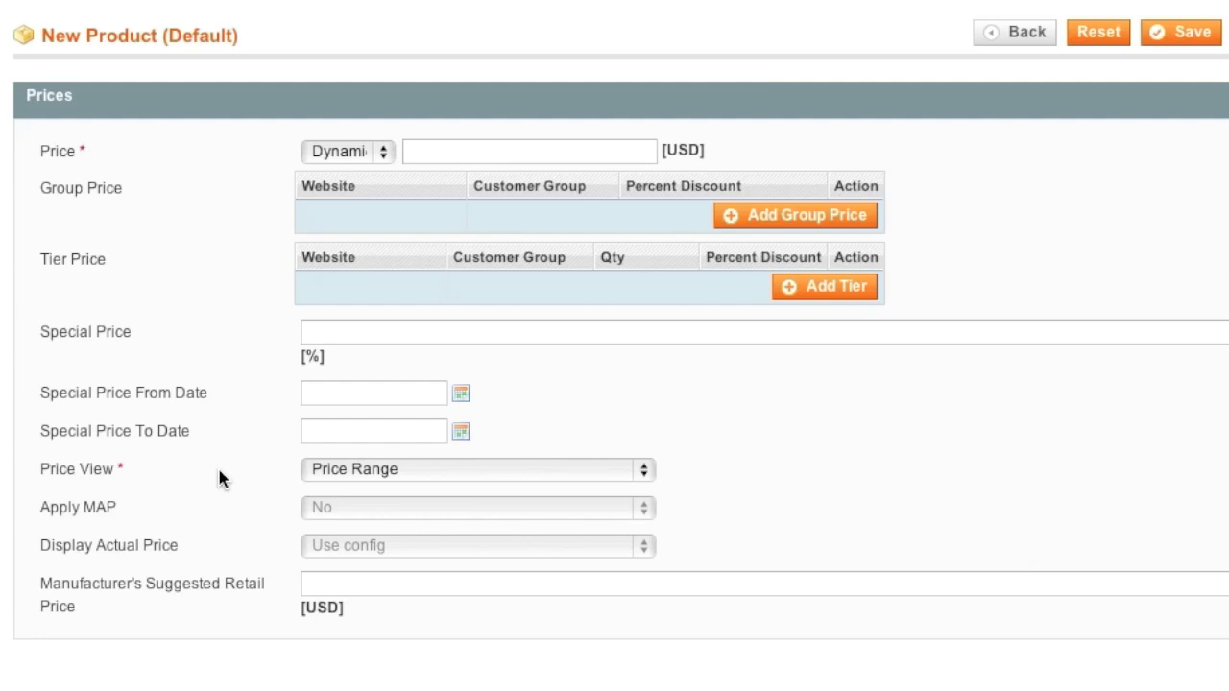
{"action": "left_click", "coordinate": [373, 476]}
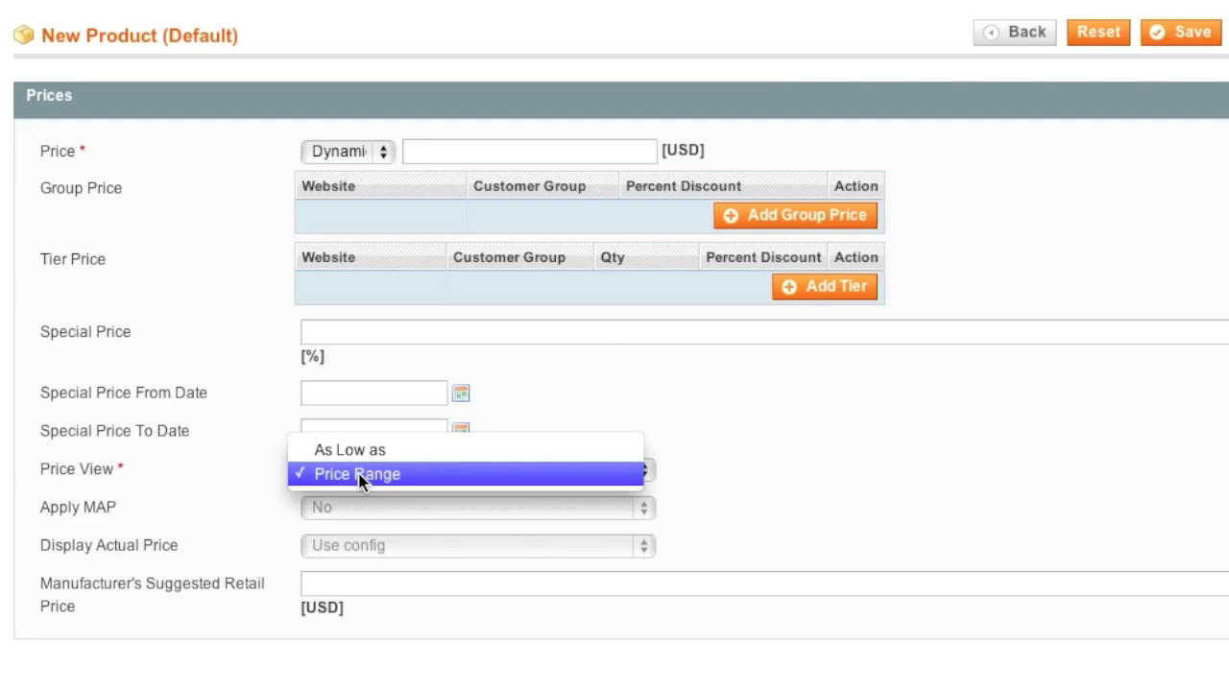
{"action": "left_click", "coordinate": [236, 447]}
{"action": "left_click", "coordinate": [365, 472]}
{"action": "left_click", "coordinate": [361, 453]}
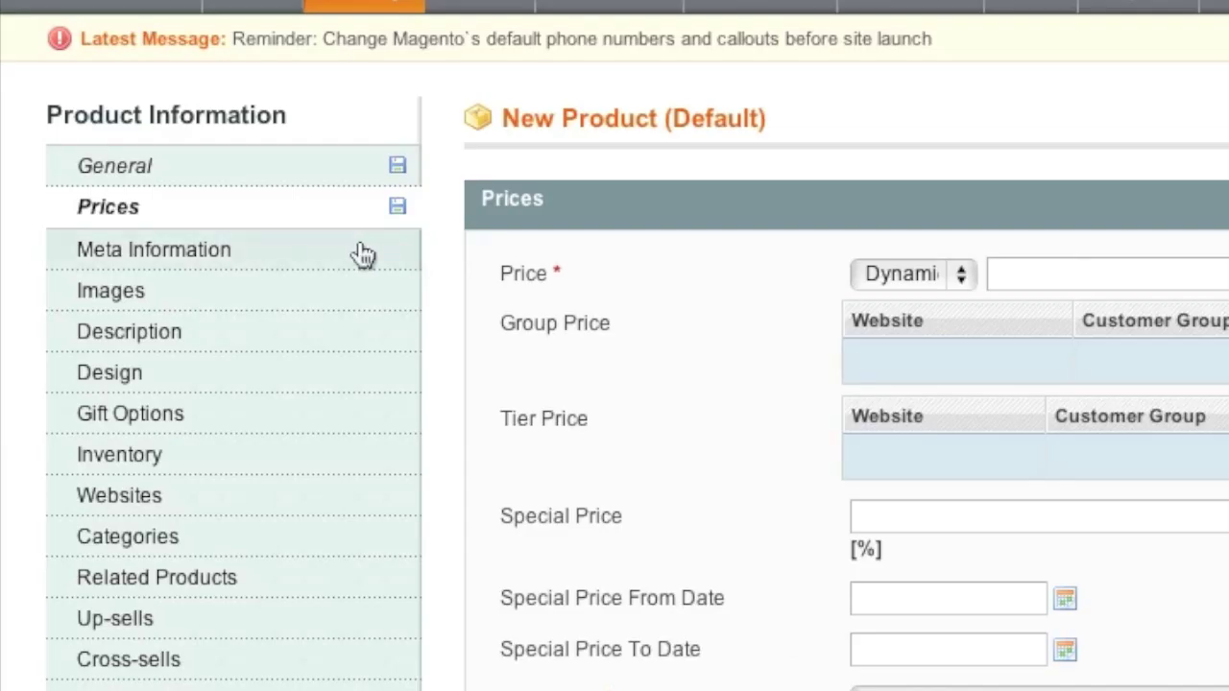
{"action": "left_click", "coordinate": [356, 255]}
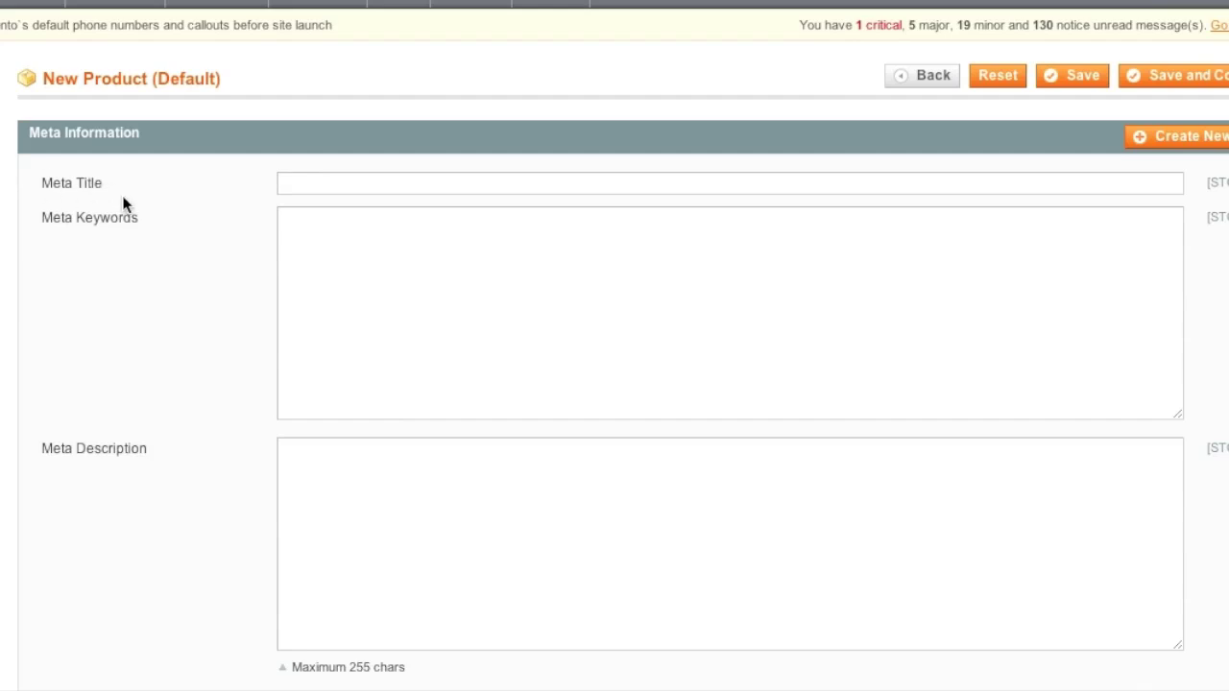
{"action": "scroll", "coordinate": [202, 377], "scroll_direction": "down", "scroll_amount": 3}
{"action": "scroll", "coordinate": [187, 373], "scroll_direction": "up", "scroll_amount": 3}
- Upload the gaming-computer image to the product and assign it as thumbnail, small image and base image
{"action": "left_click", "coordinate": [269, 242]}
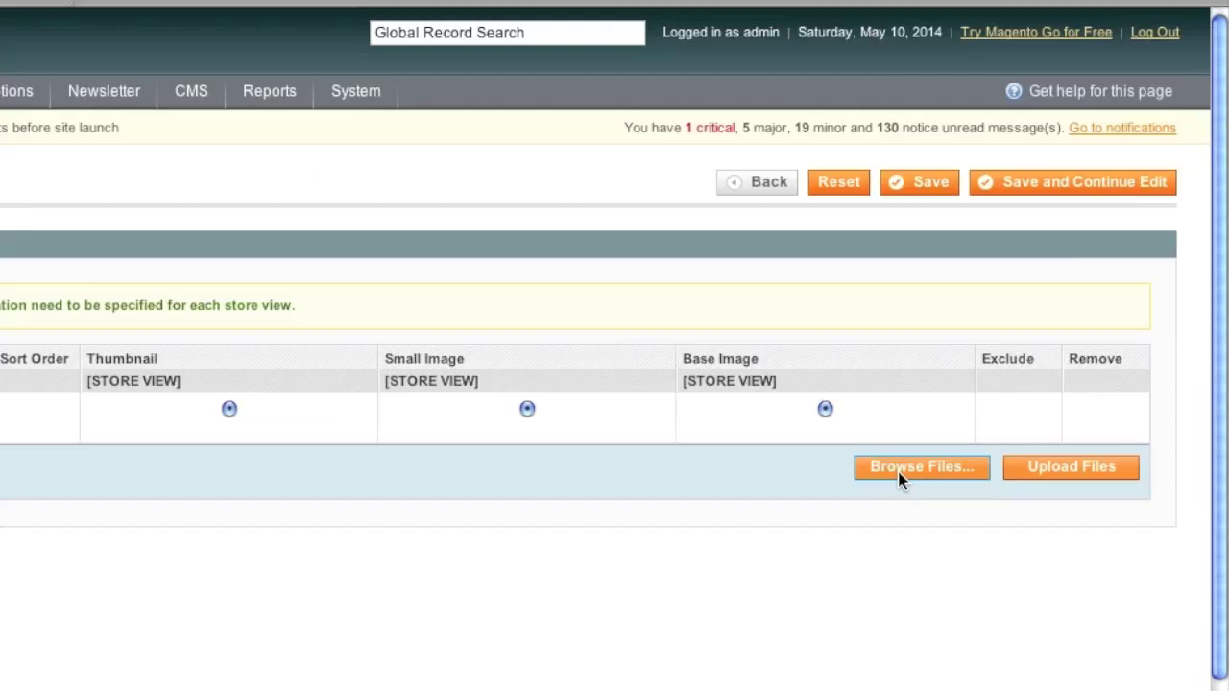
{"action": "left_click", "coordinate": [1063, 384]}
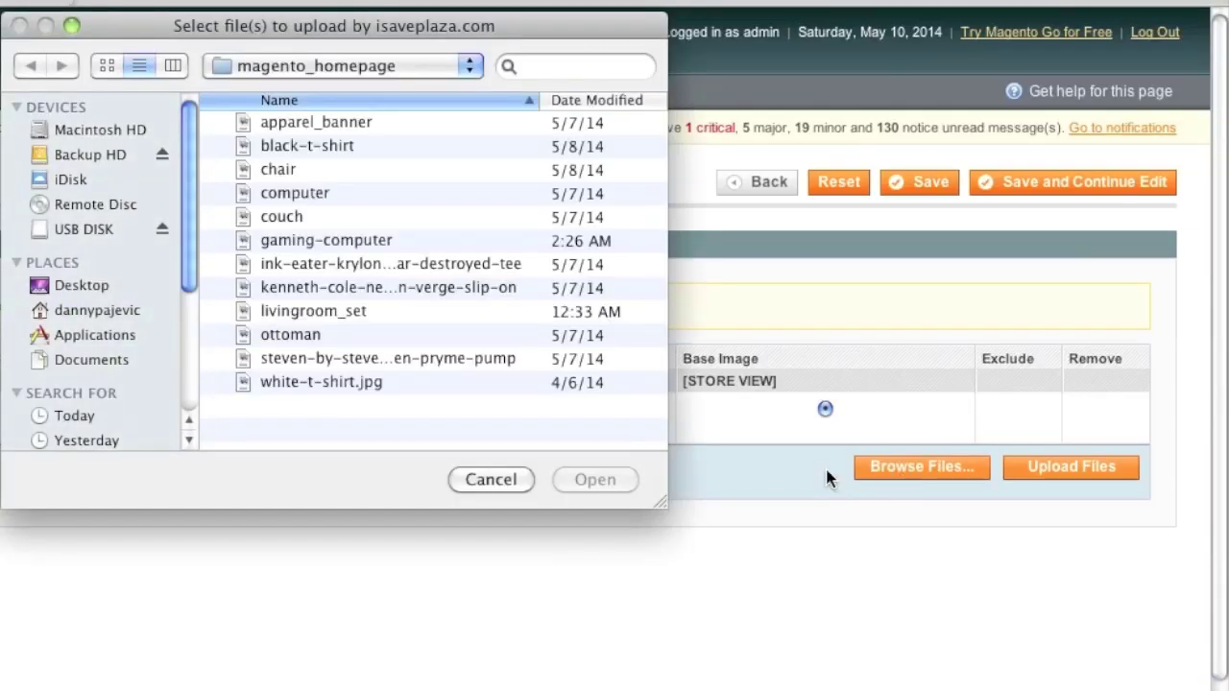
{"action": "left_click", "coordinate": [353, 242]}
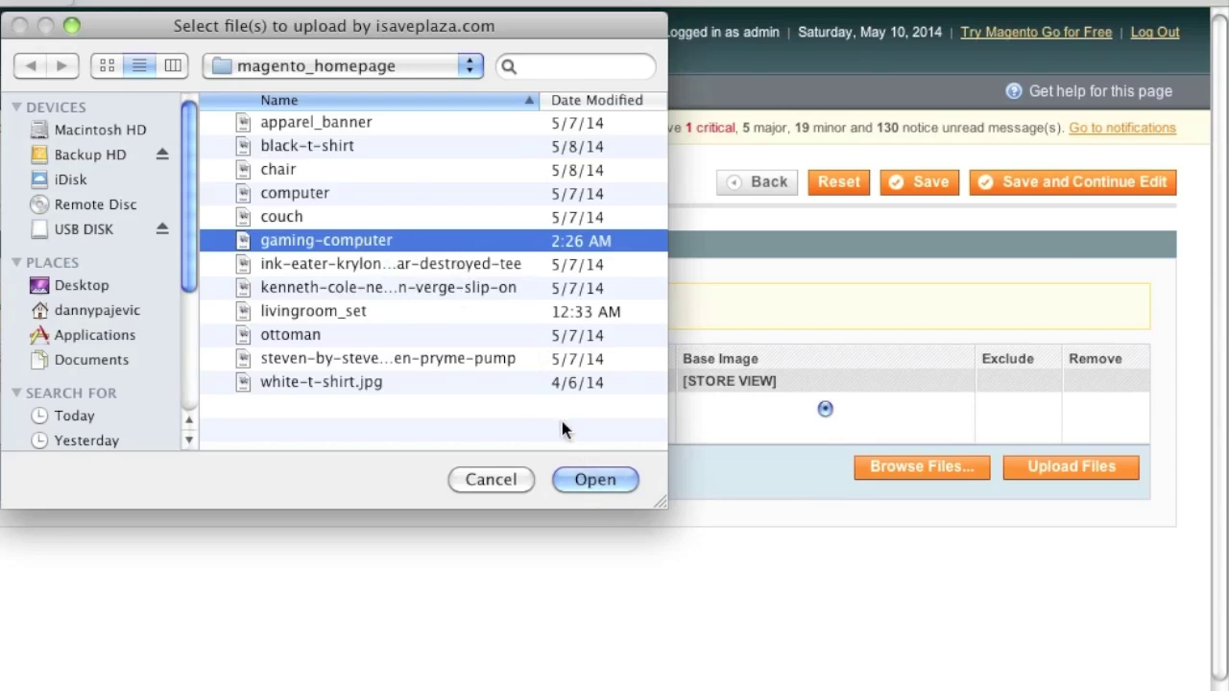
{"action": "left_click", "coordinate": [595, 482]}
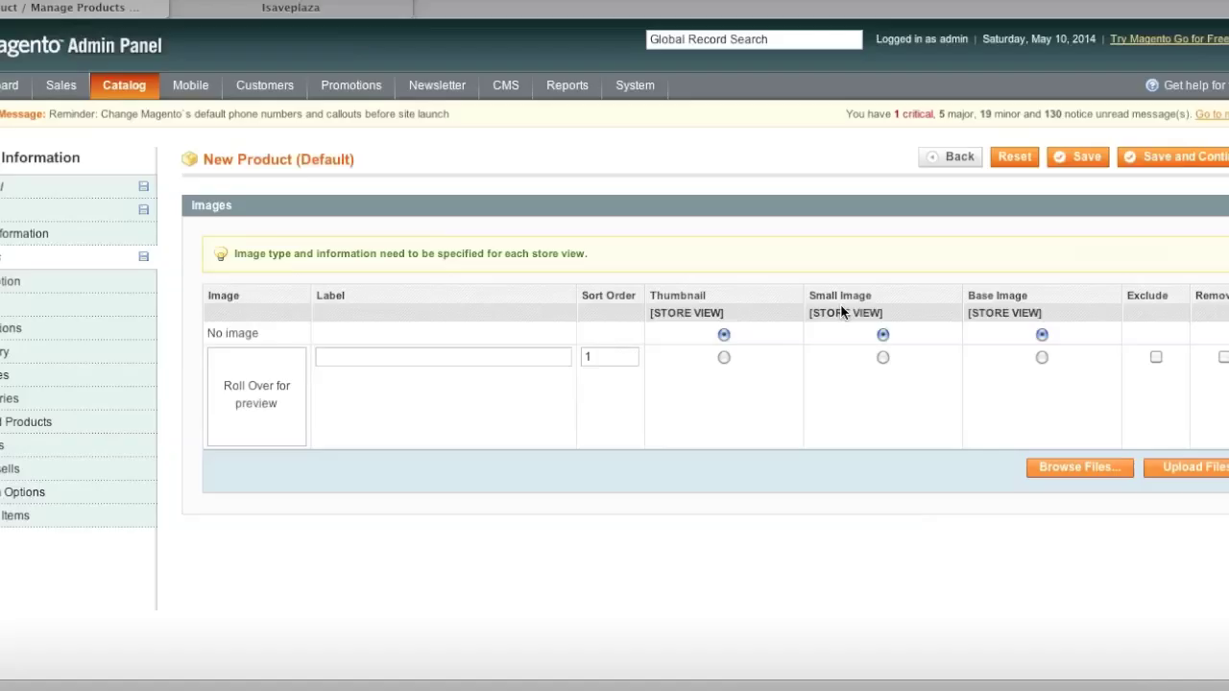
{"action": "left_click", "coordinate": [724, 357]}
{"action": "left_click", "coordinate": [882, 357]}
{"action": "left_click", "coordinate": [1042, 357]}
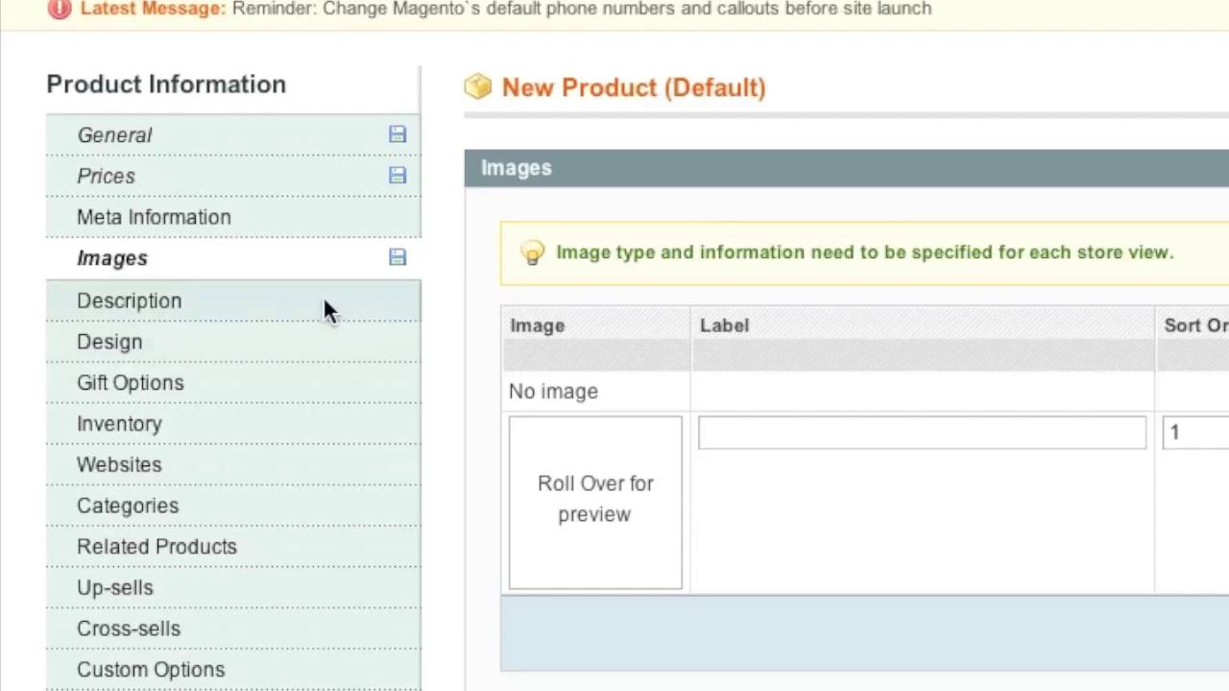
- Enter "Build your own computer." as both the description and the short description of the product
{"action": "left_click", "coordinate": [90, 284]}
{"action": "left_click", "coordinate": [546, 317]}
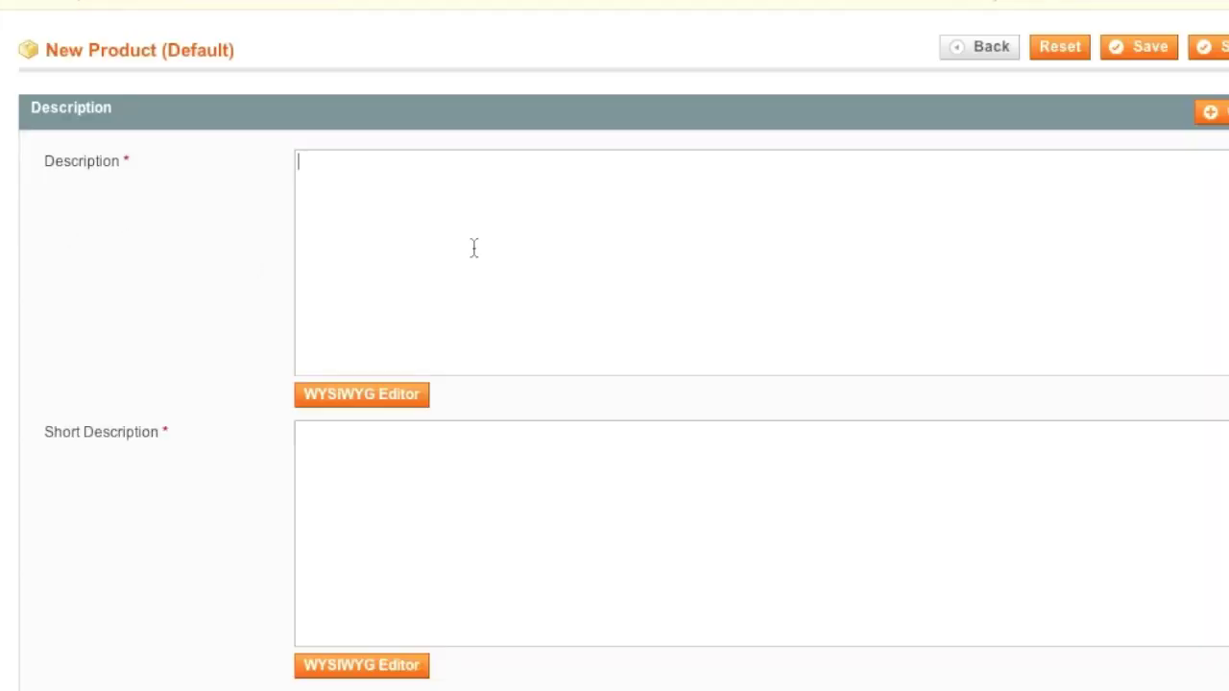
{"action": "type", "text": "Build your own computer."}
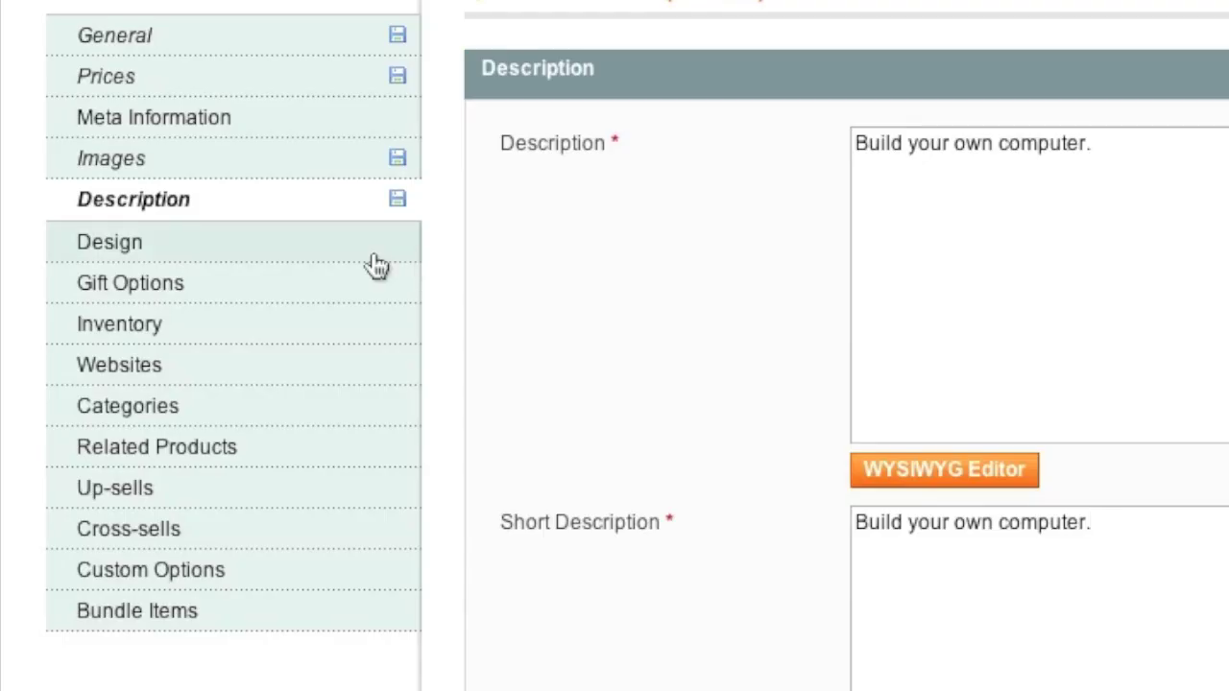
- Set the product's stock availability to In Stock in the inventory settings
{"action": "left_click", "coordinate": [320, 327]}
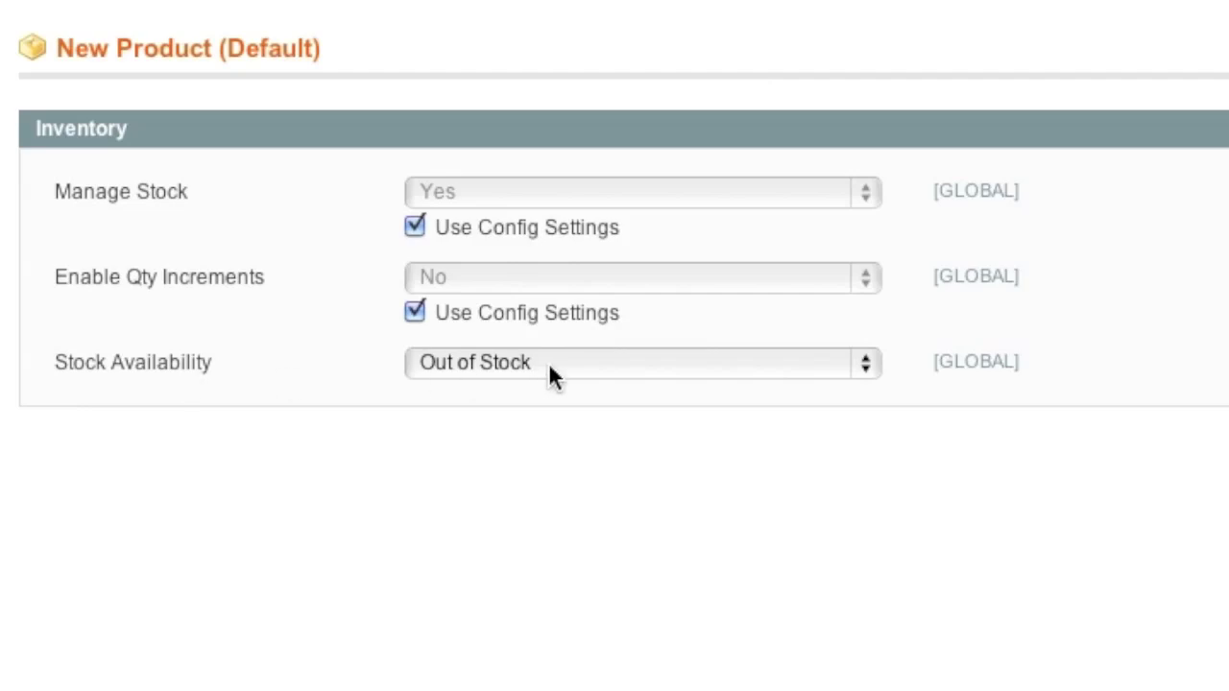
{"action": "left_click", "coordinate": [994, 302]}
{"action": "left_click", "coordinate": [553, 346]}
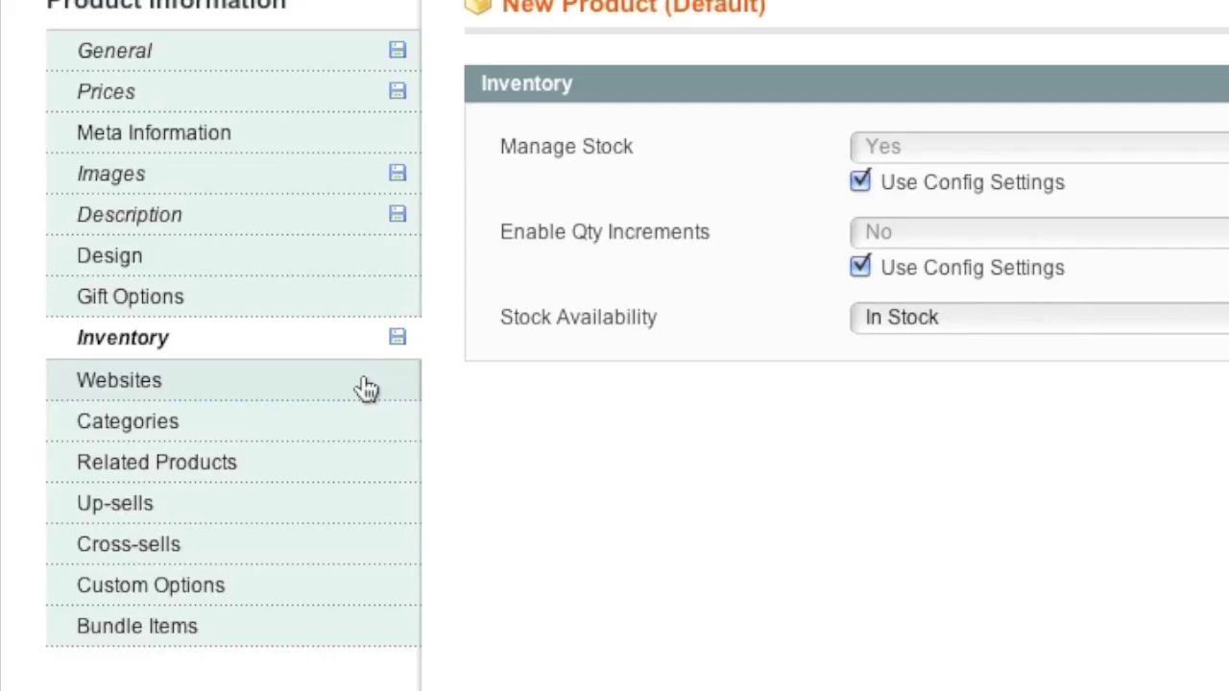
- Assign the product to the Main Website and to the Electronics, Computers and Build Your Own categories
{"action": "left_click", "coordinate": [365, 387]}
{"action": "left_click", "coordinate": [119, 196]}
{"action": "left_click", "coordinate": [283, 381]}
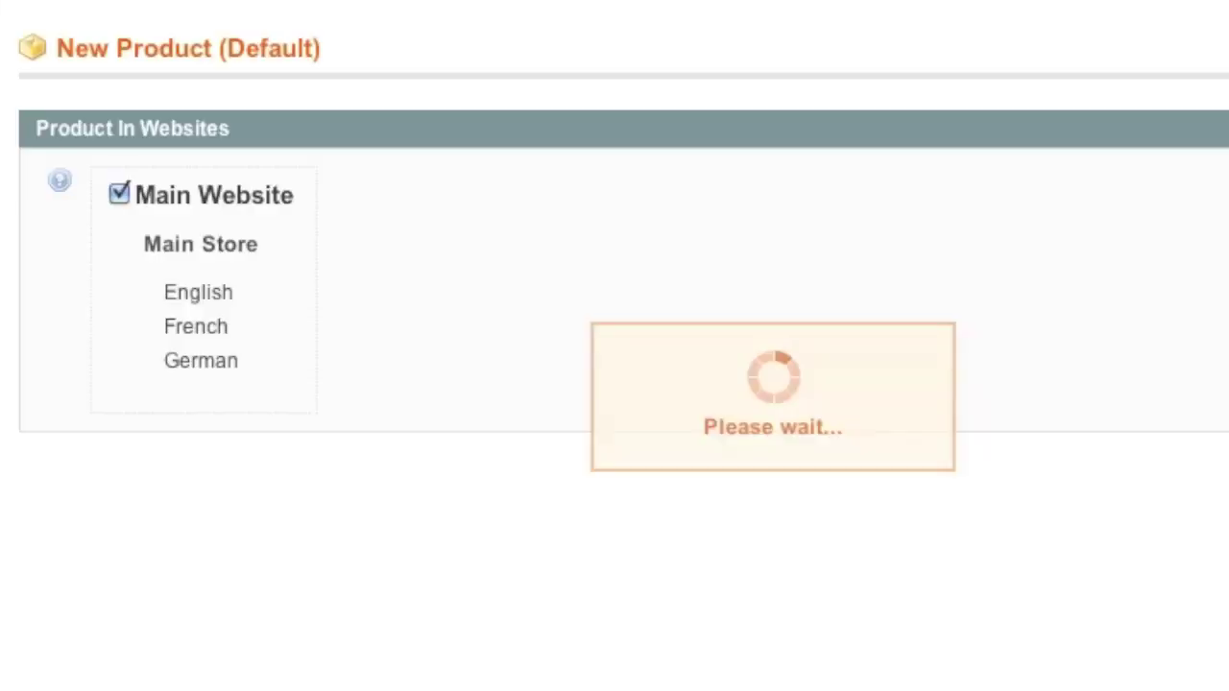
{"action": "left_click", "coordinate": [138, 237]}
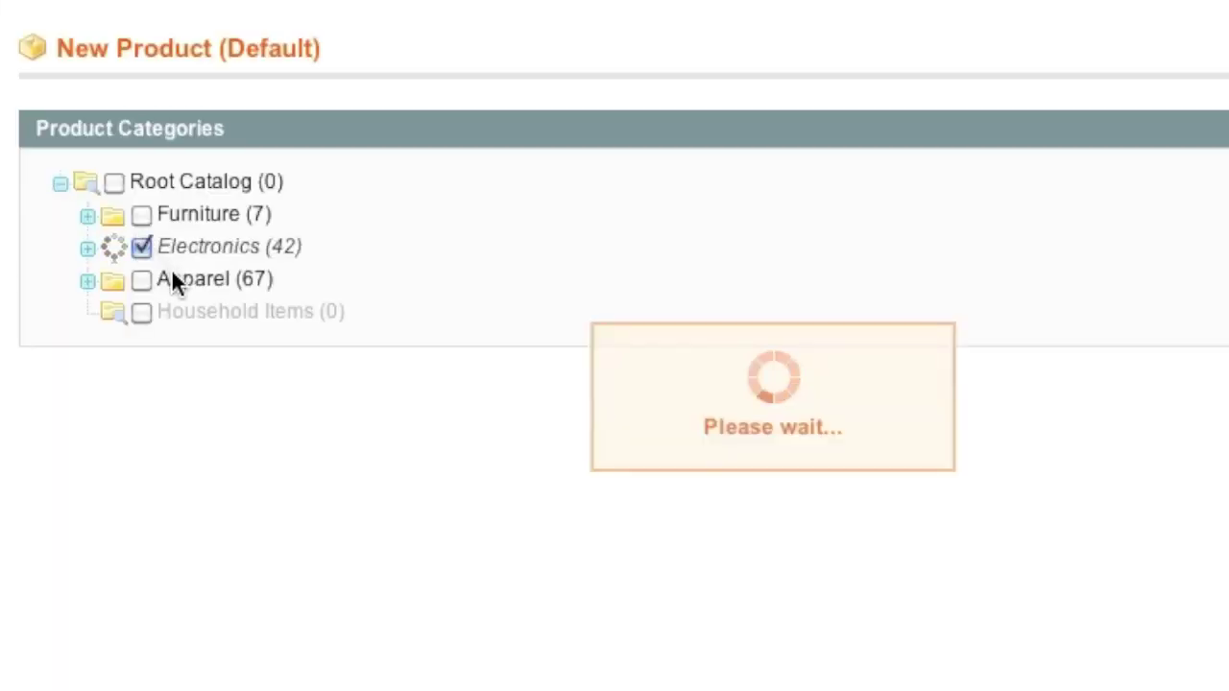
{"action": "left_click", "coordinate": [168, 344]}
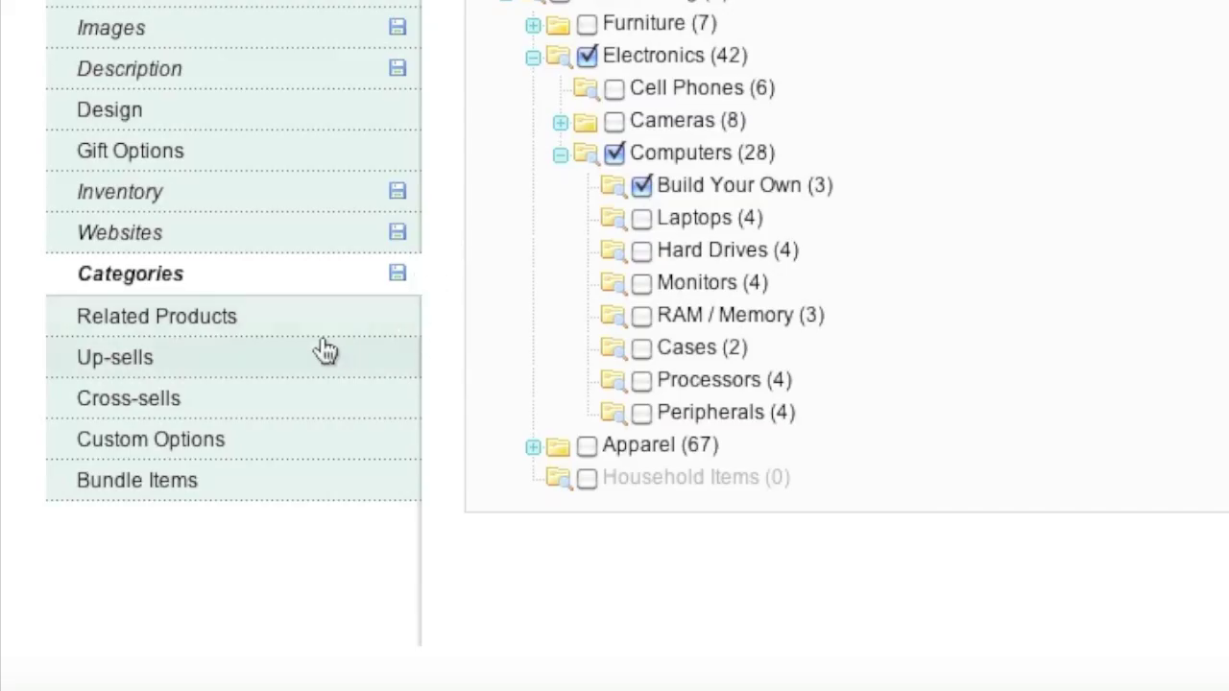
- Open the product's bundle item settings and check the available shipment choices for the bundle items
{"action": "left_click", "coordinate": [151, 439]}
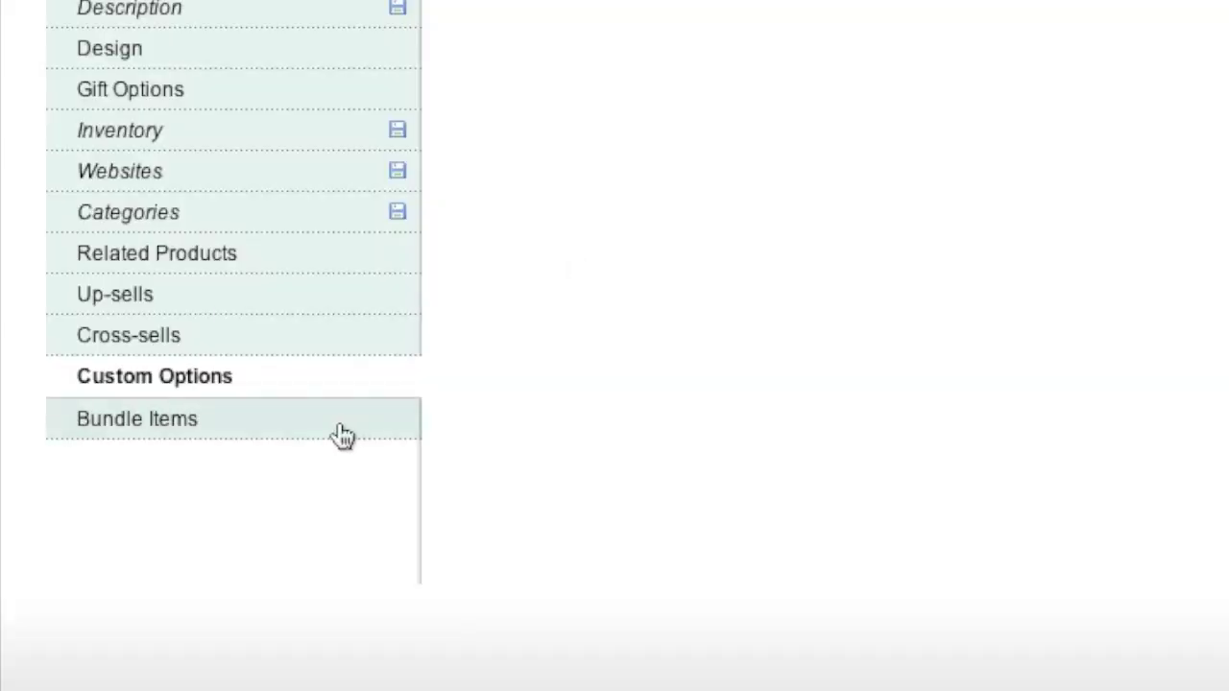
{"action": "left_click", "coordinate": [112, 520]}
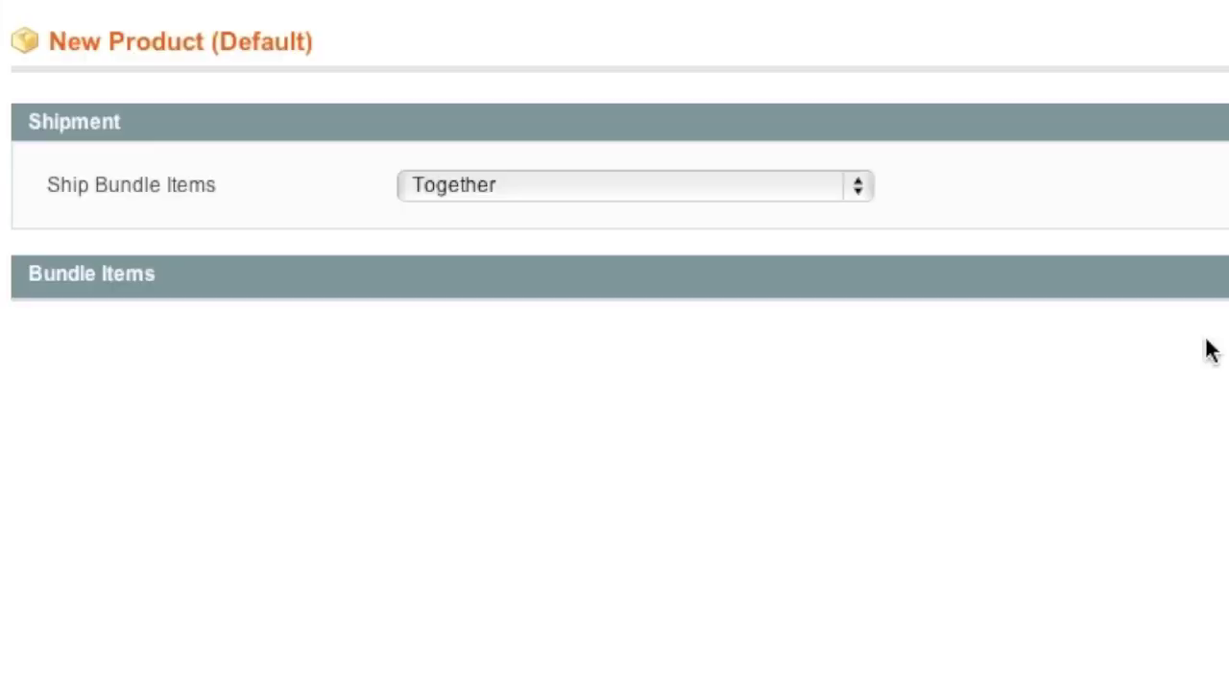
{"action": "left_click", "coordinate": [784, 175]}
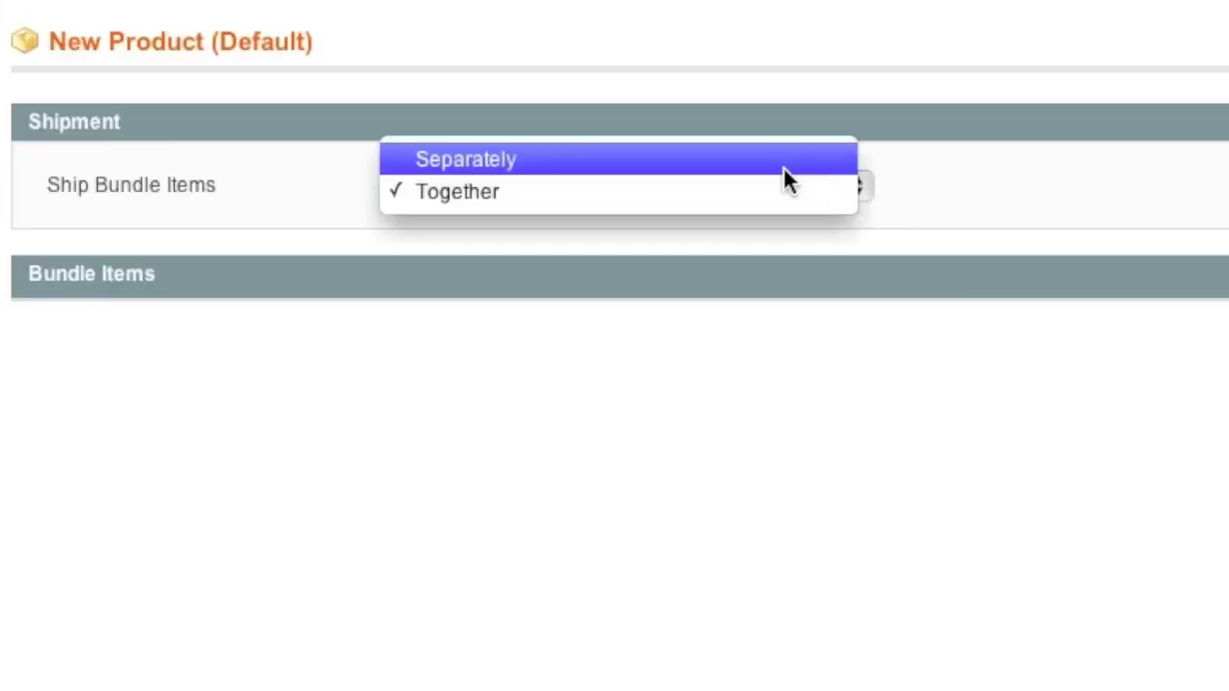
{"action": "left_click", "coordinate": [1160, 192]}
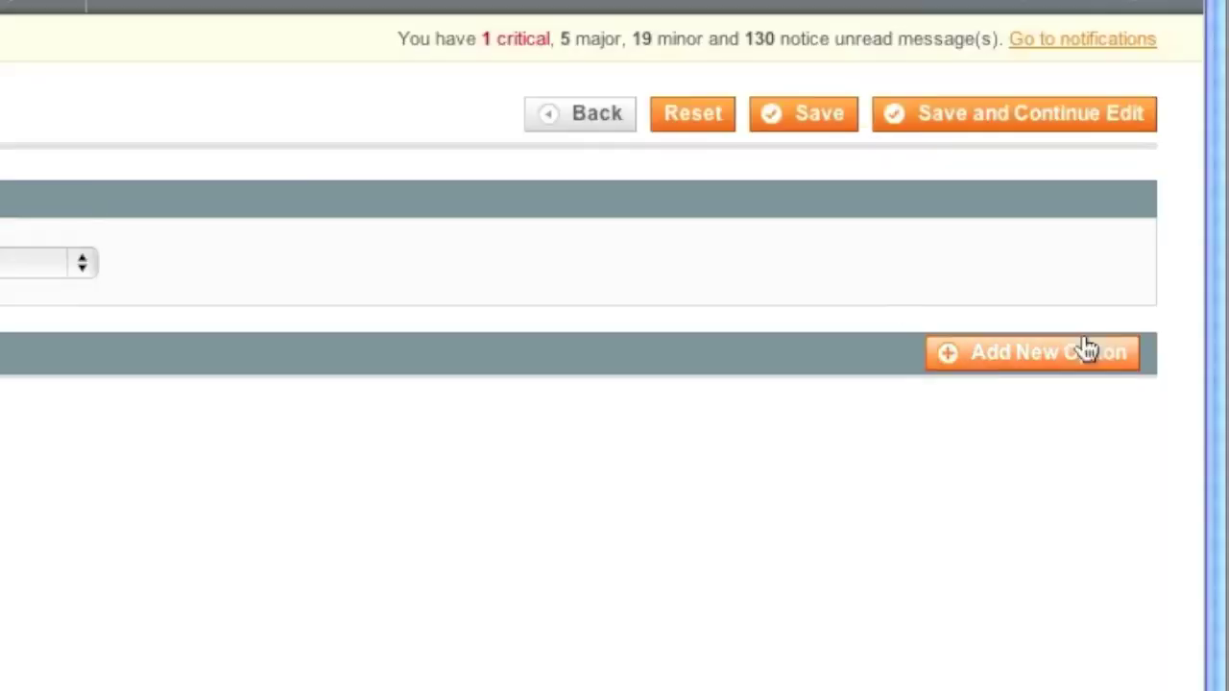
- Add a first bundle option and check its available input types and required choices
{"action": "left_click", "coordinate": [1023, 363]}
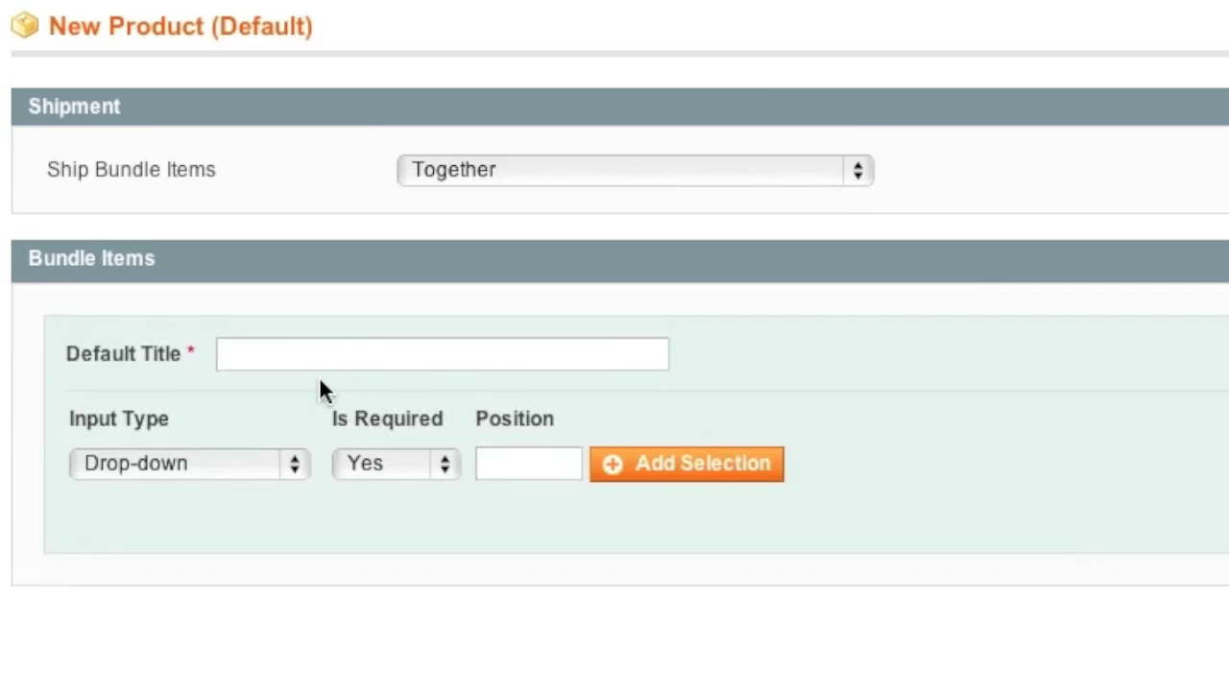
{"action": "left_click", "coordinate": [181, 461]}
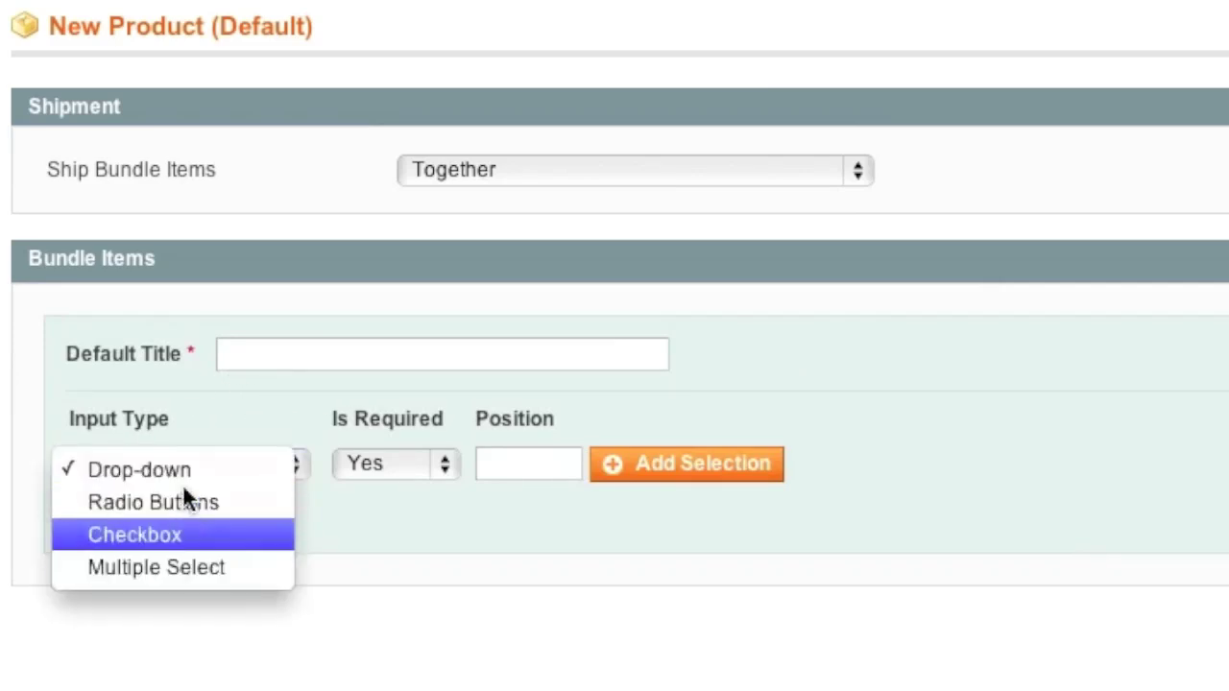
{"action": "left_click", "coordinate": [207, 390]}
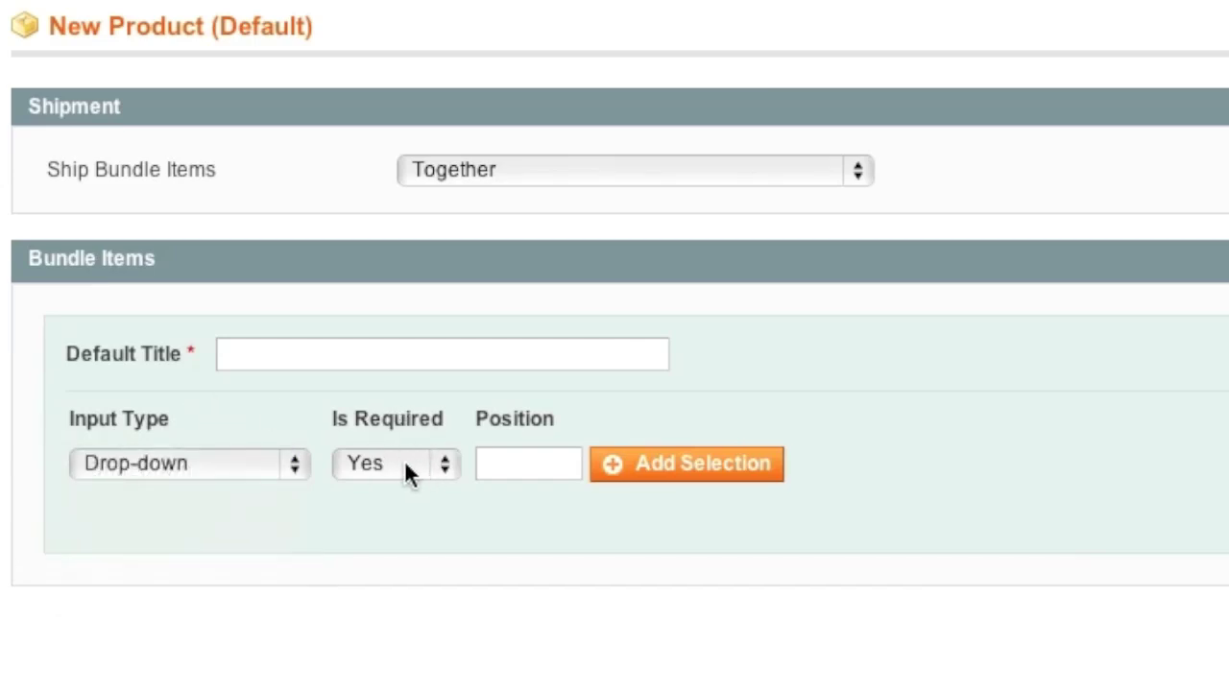
{"action": "left_click", "coordinate": [404, 463]}
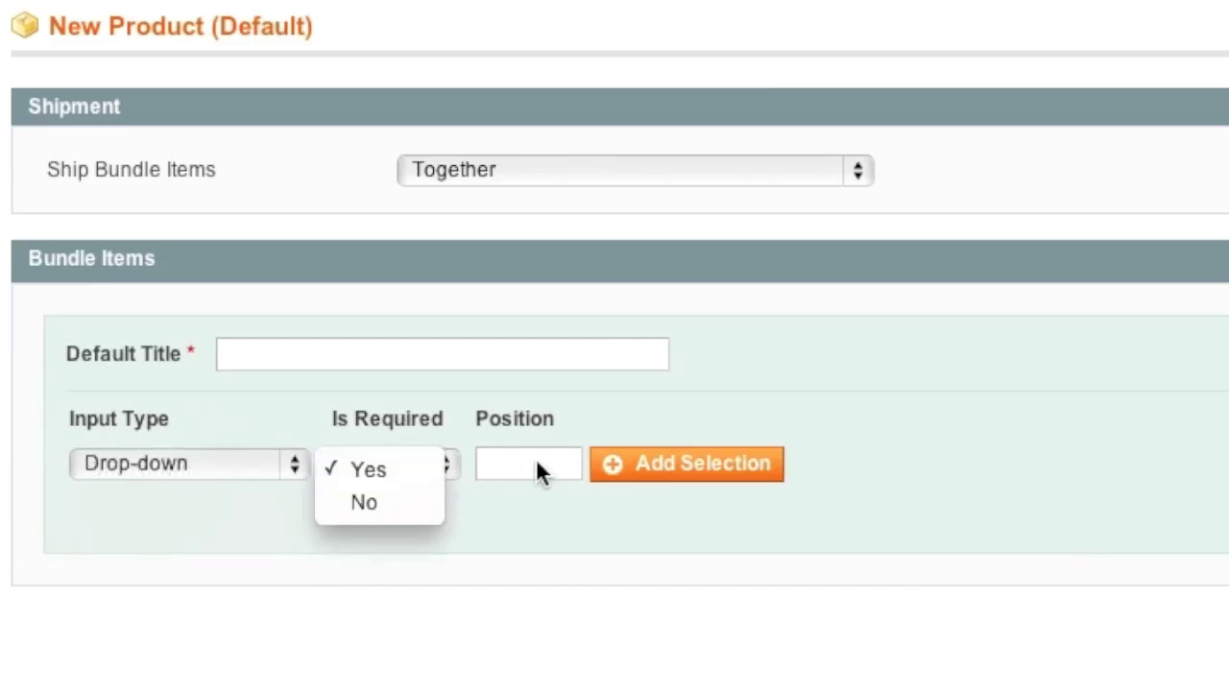
{"action": "left_click", "coordinate": [744, 427]}
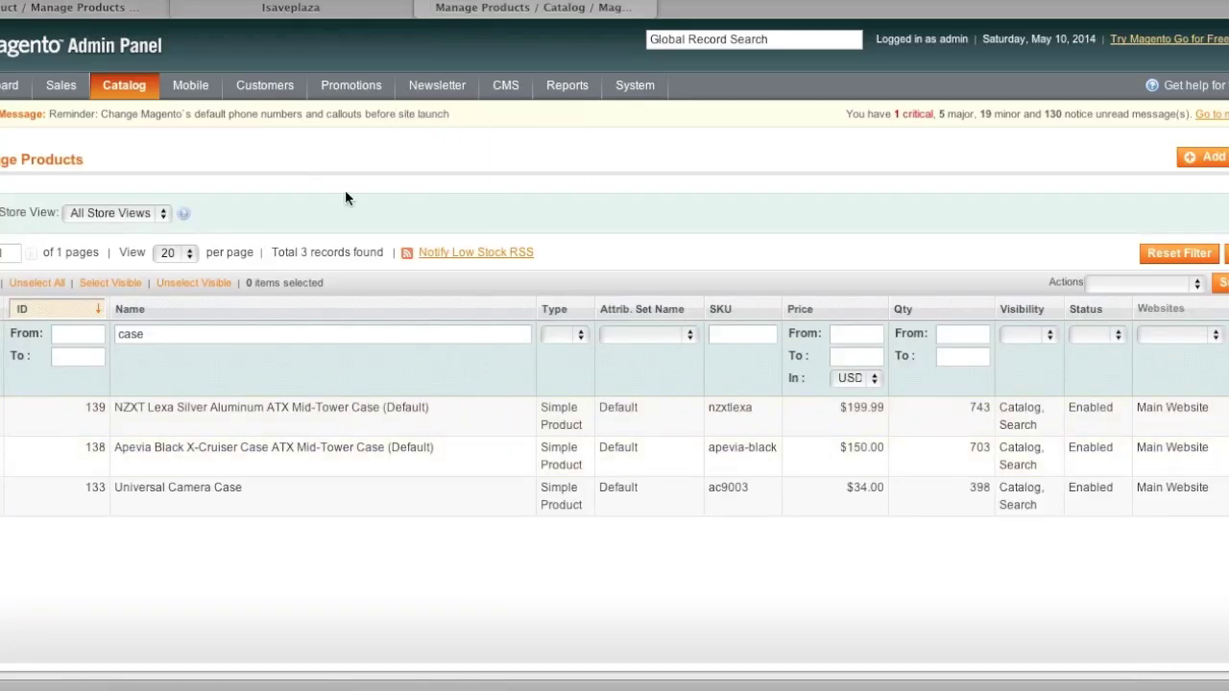
- Open the NZXT Lexa Silver Aluminum ATX Mid-Tower Case from the product list and check its visibility choices
{"action": "left_click", "coordinate": [328, 12]}
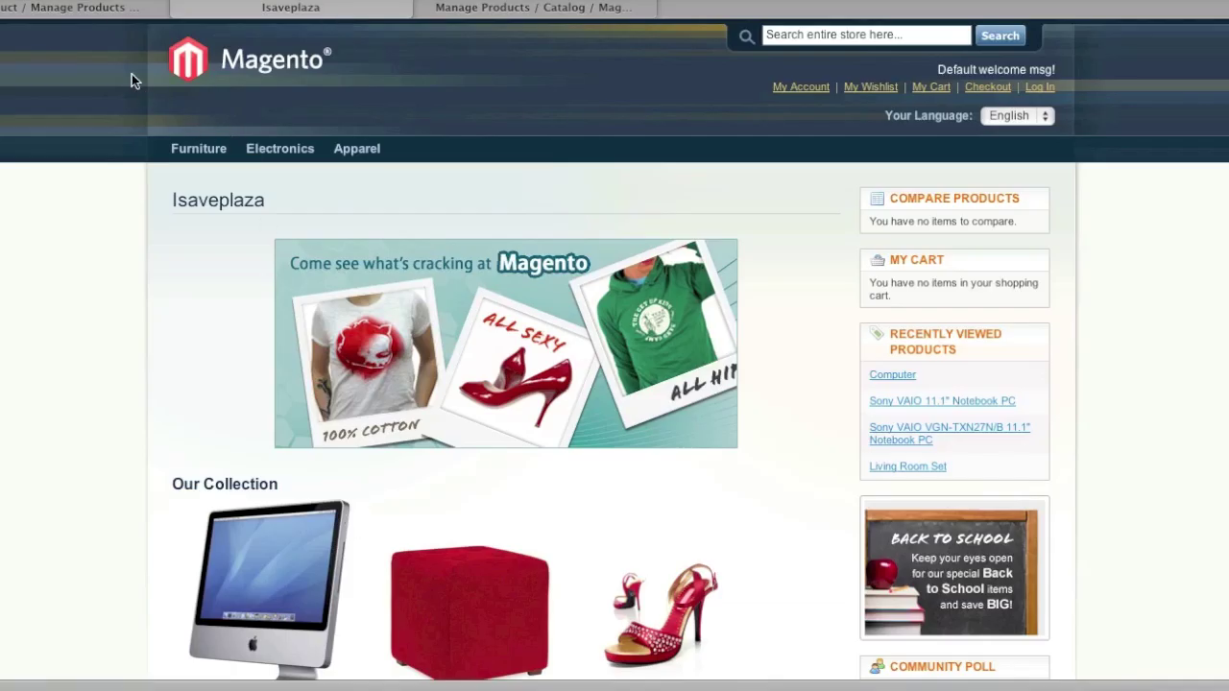
{"action": "left_click", "coordinate": [121, 11]}
{"action": "mouse_move", "coordinate": [207, 227]}
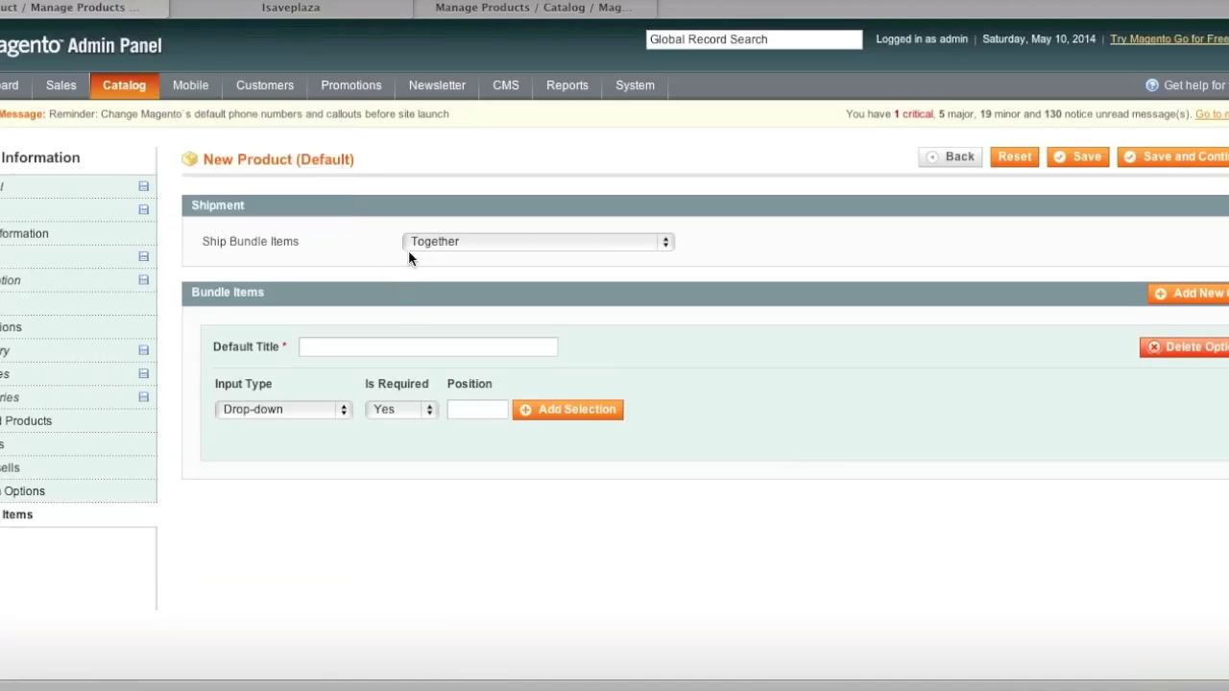
{"action": "left_click", "coordinate": [485, 9]}
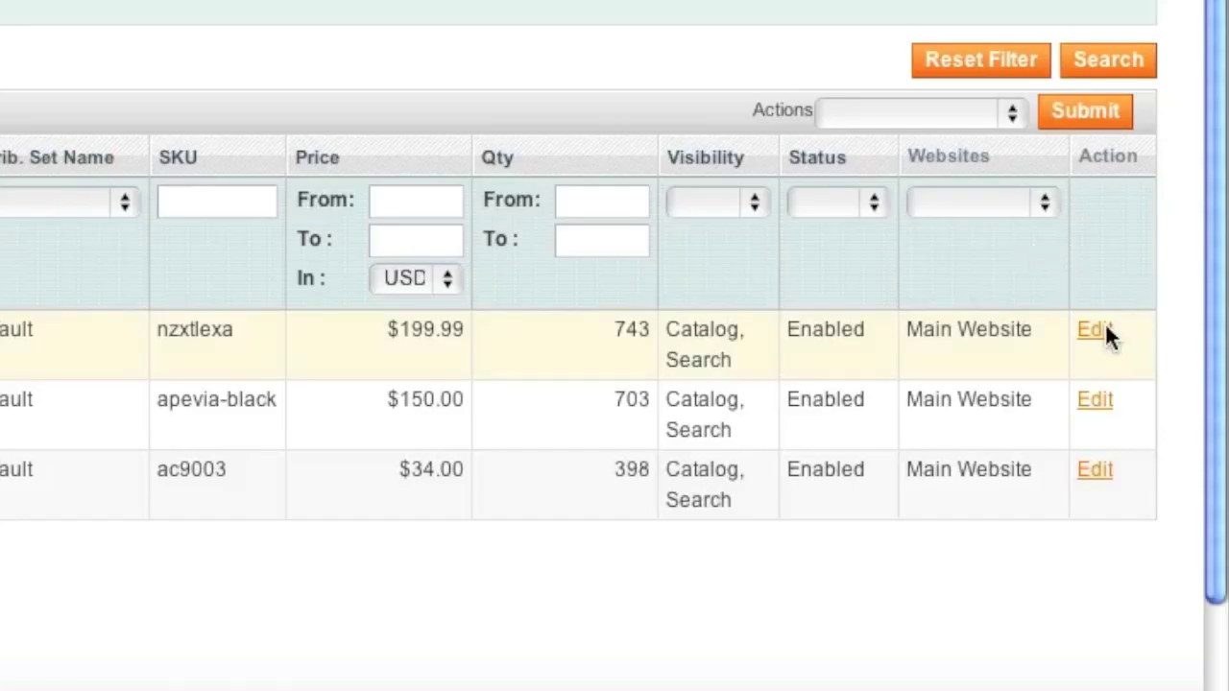
{"action": "left_click", "coordinate": [1105, 330]}
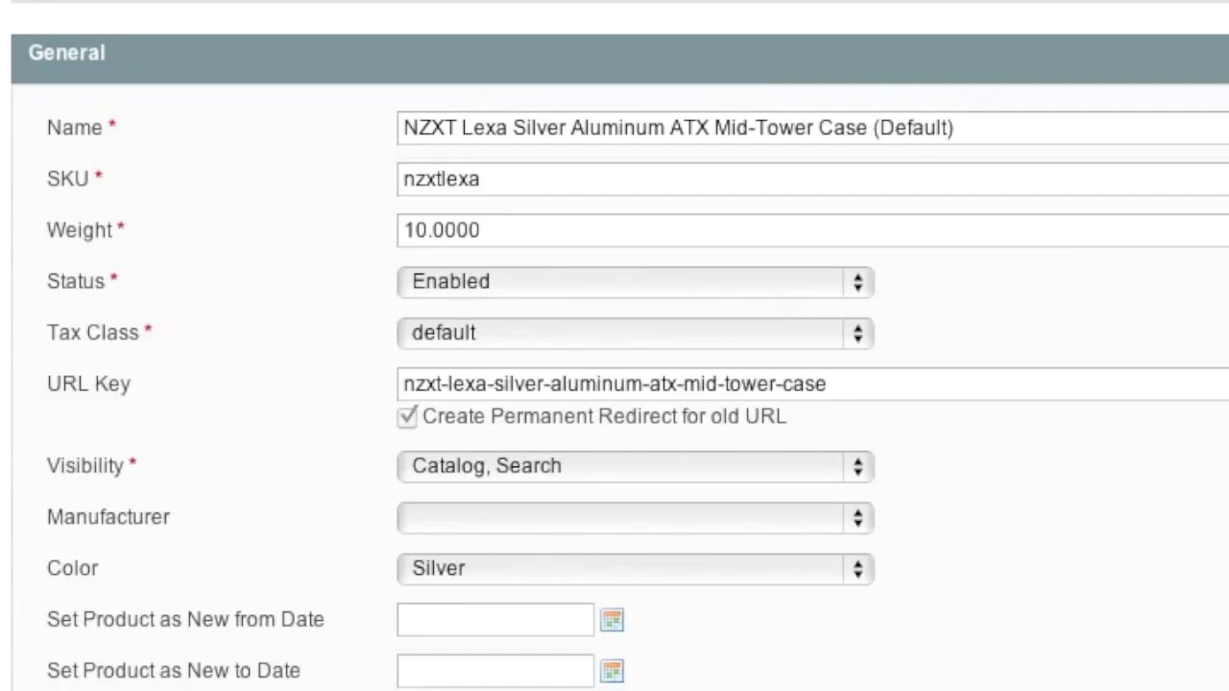
{"action": "left_click", "coordinate": [501, 468]}
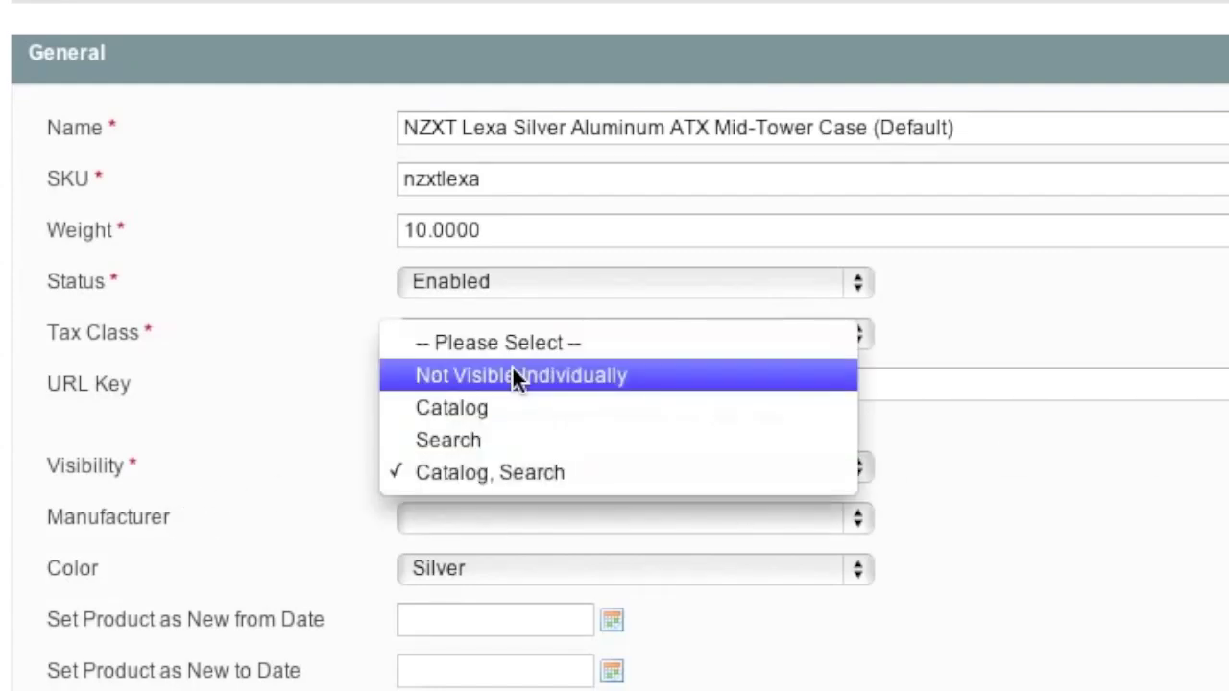
{"action": "left_click", "coordinate": [297, 391]}
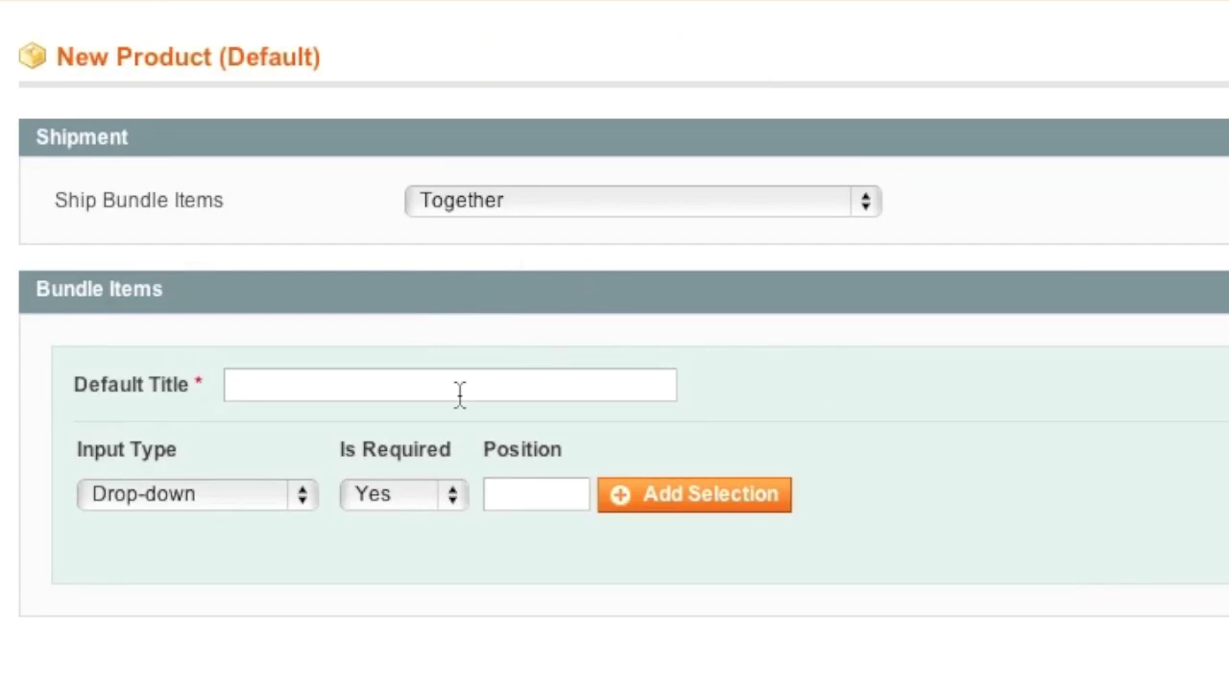
- Title the bundle option Case and set its input type to Radio Buttons
{"action": "left_click", "coordinate": [327, 394]}
{"action": "type", "text": "Case"}
{"action": "left_click", "coordinate": [285, 496]}
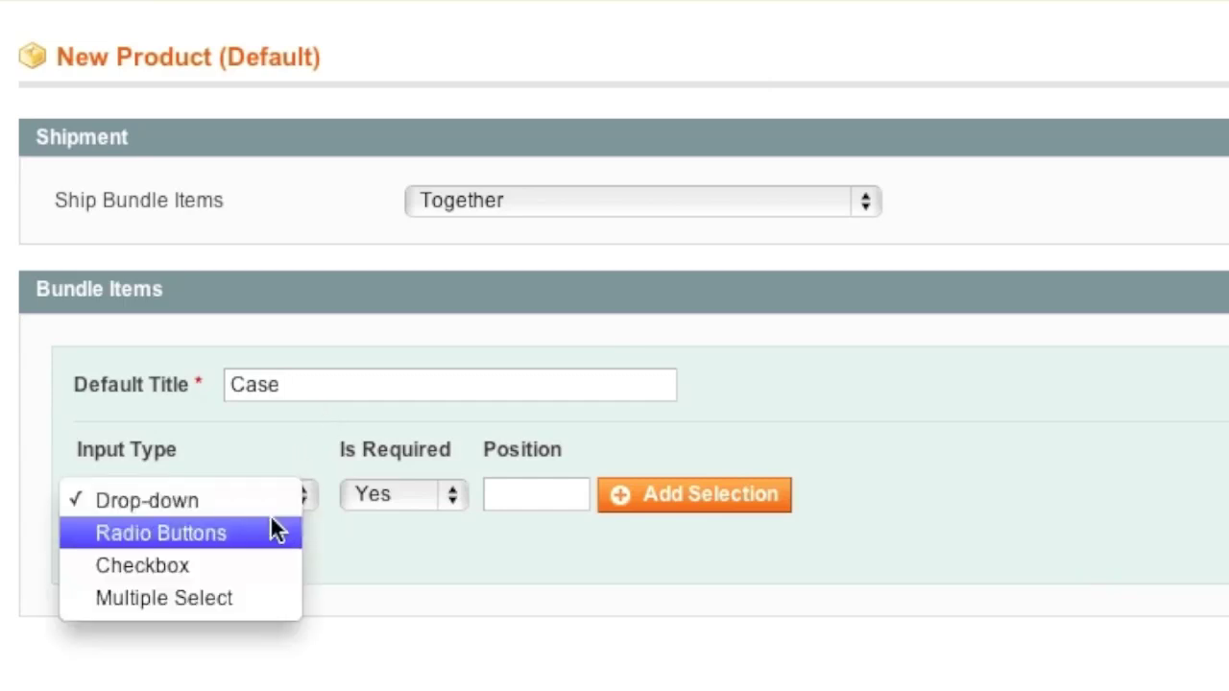
{"action": "left_click", "coordinate": [270, 533]}
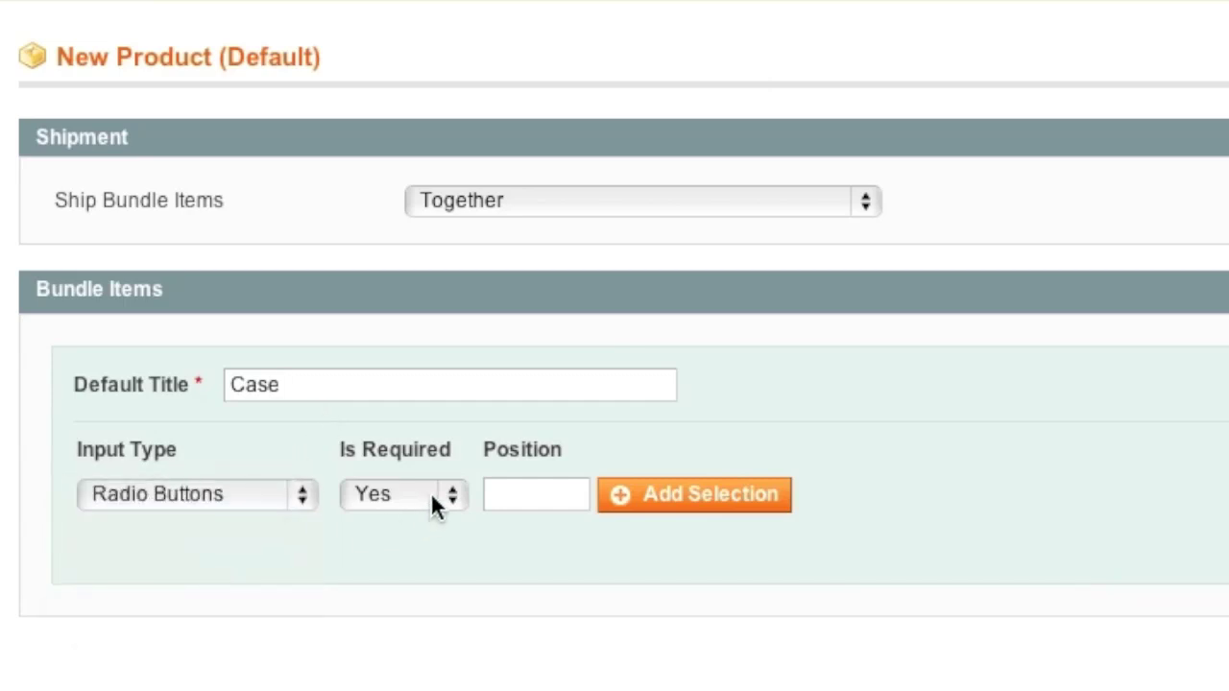
- Search the products for "case" and add nzxtlexa, apevia-black and ac9003 to the Case option
{"action": "left_click", "coordinate": [707, 499]}
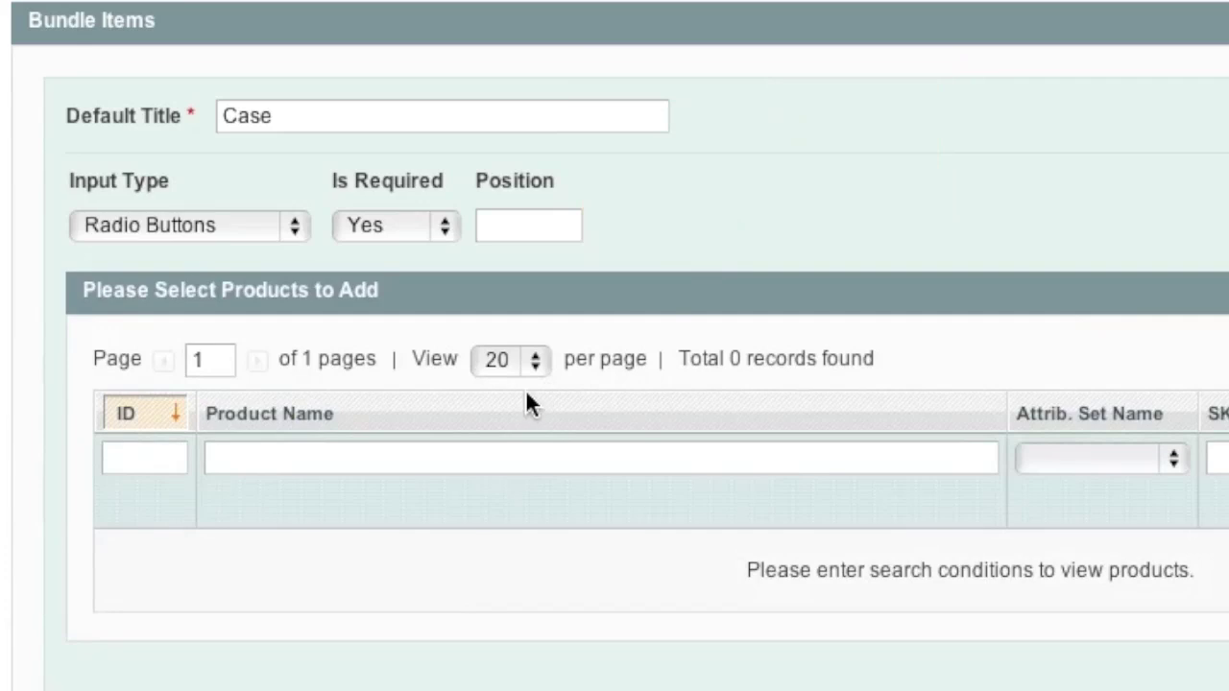
{"action": "left_click", "coordinate": [507, 456]}
{"action": "type", "text": "case"}
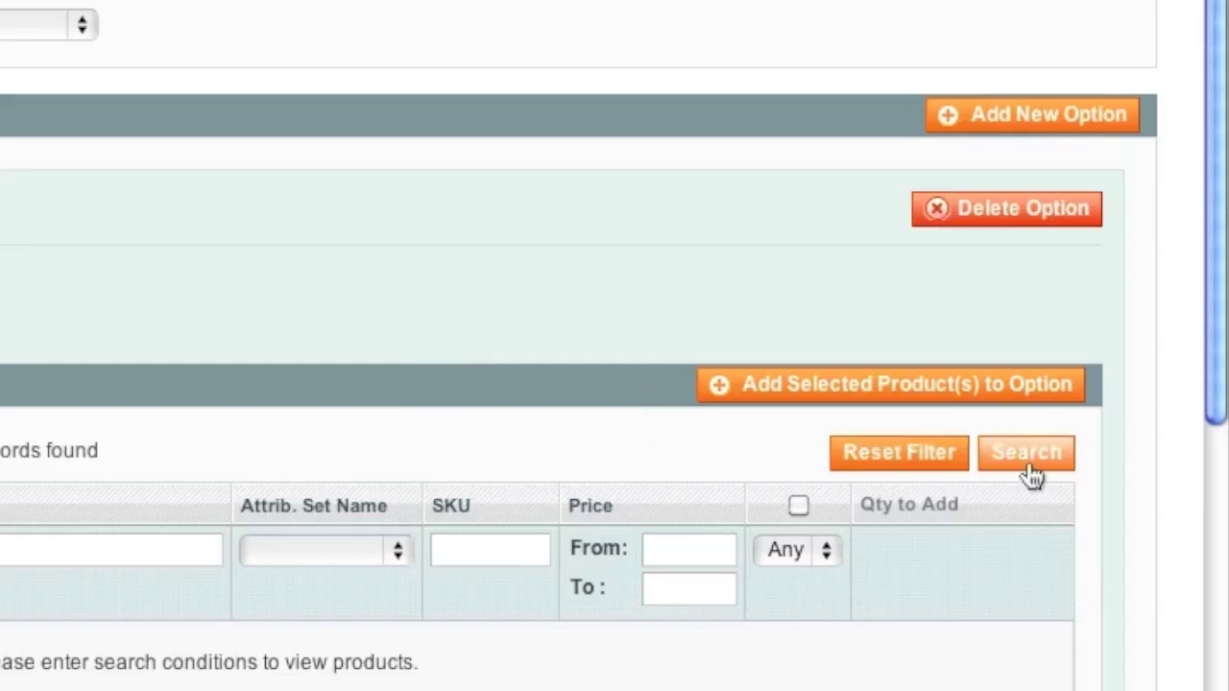
{"action": "left_click", "coordinate": [1029, 468]}
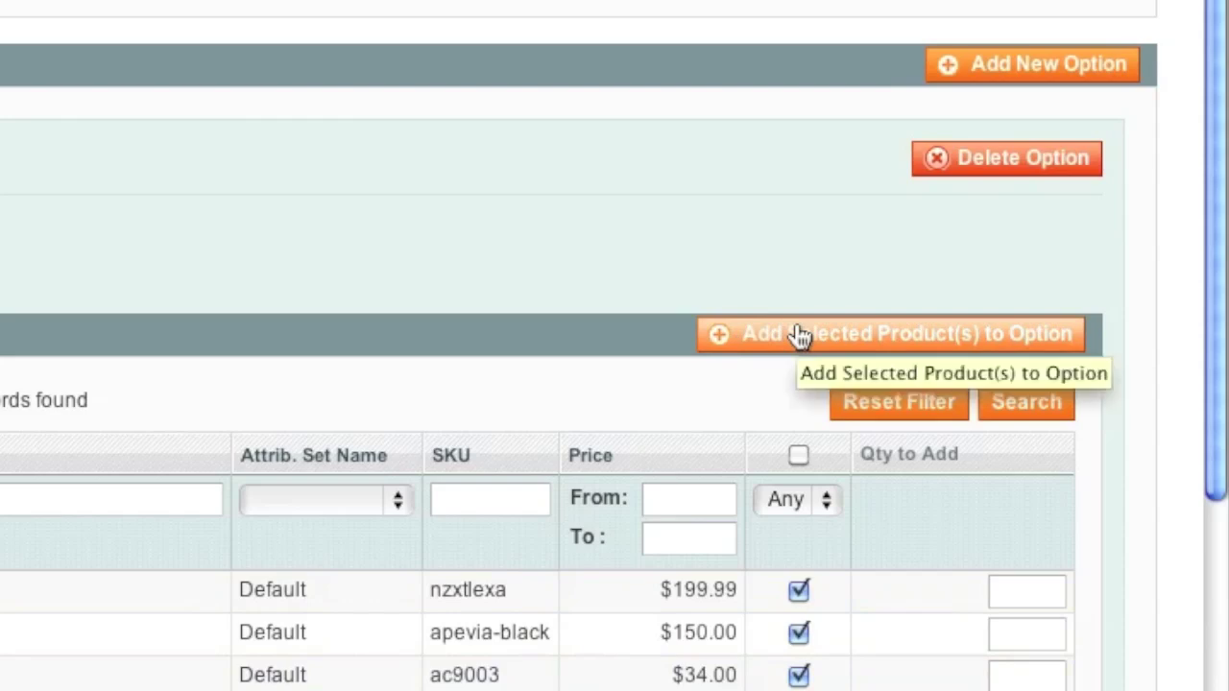
{"action": "left_click", "coordinate": [799, 336]}
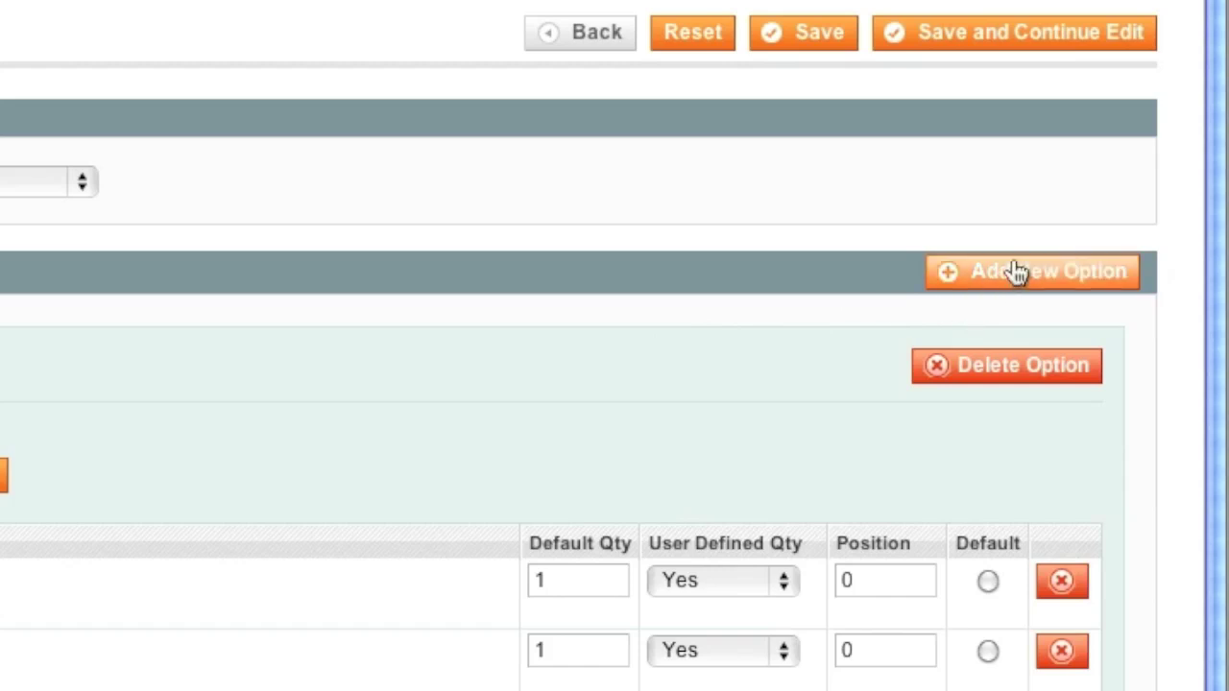
- Add a second bundle option titled Memory
{"action": "left_click", "coordinate": [1016, 273]}
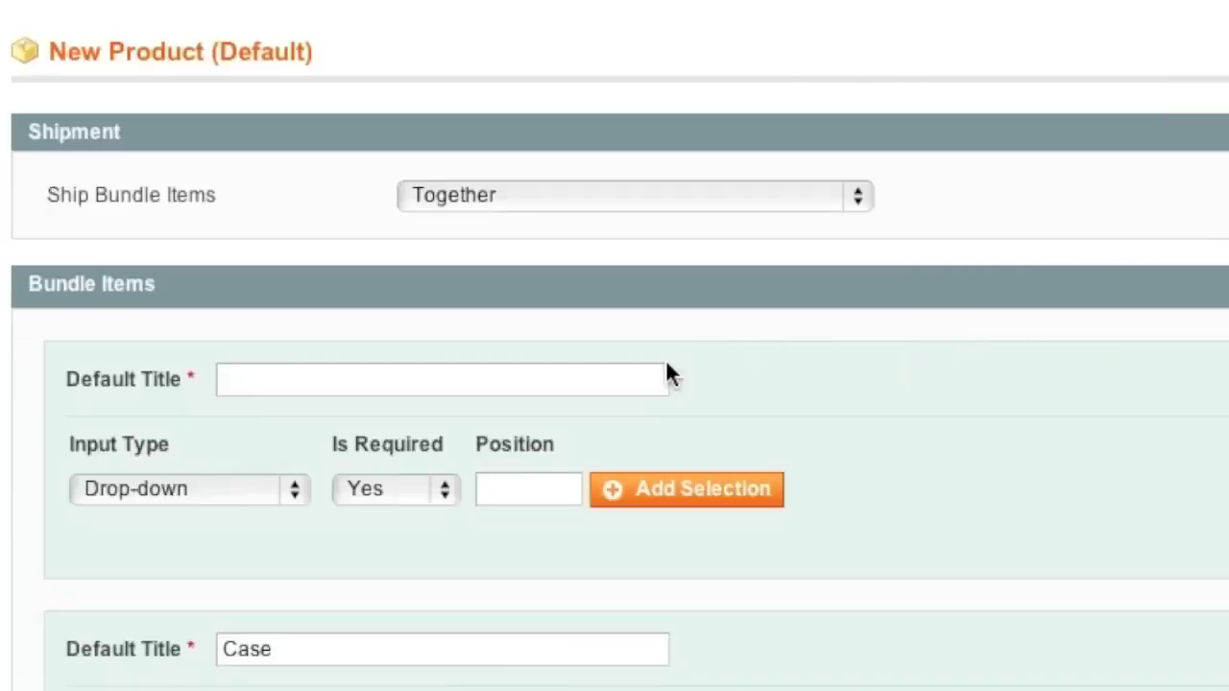
{"action": "left_click", "coordinate": [471, 385]}
{"action": "type", "text": "Memo"}
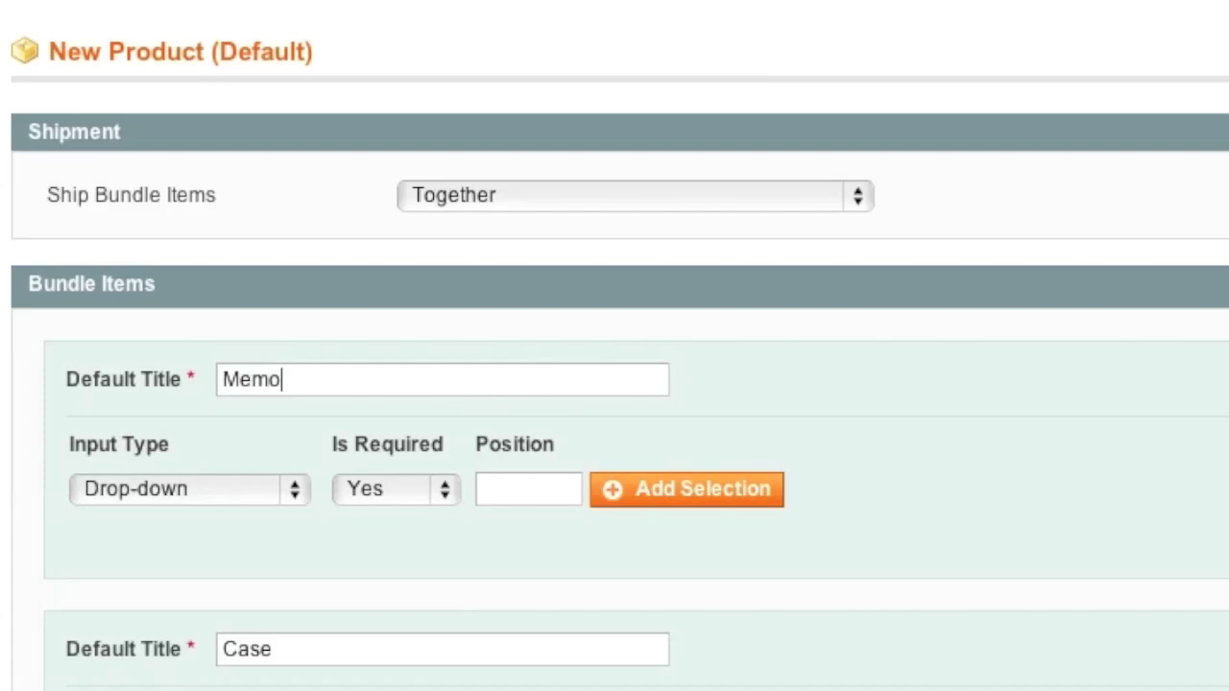
{"action": "type", "text": "ry"}
- Search the products for "memory" and add the Crucial 512MB, 1GB and 2GB PC4200 DDR2 memory products to the Memory option
{"action": "left_click", "coordinate": [718, 499]}
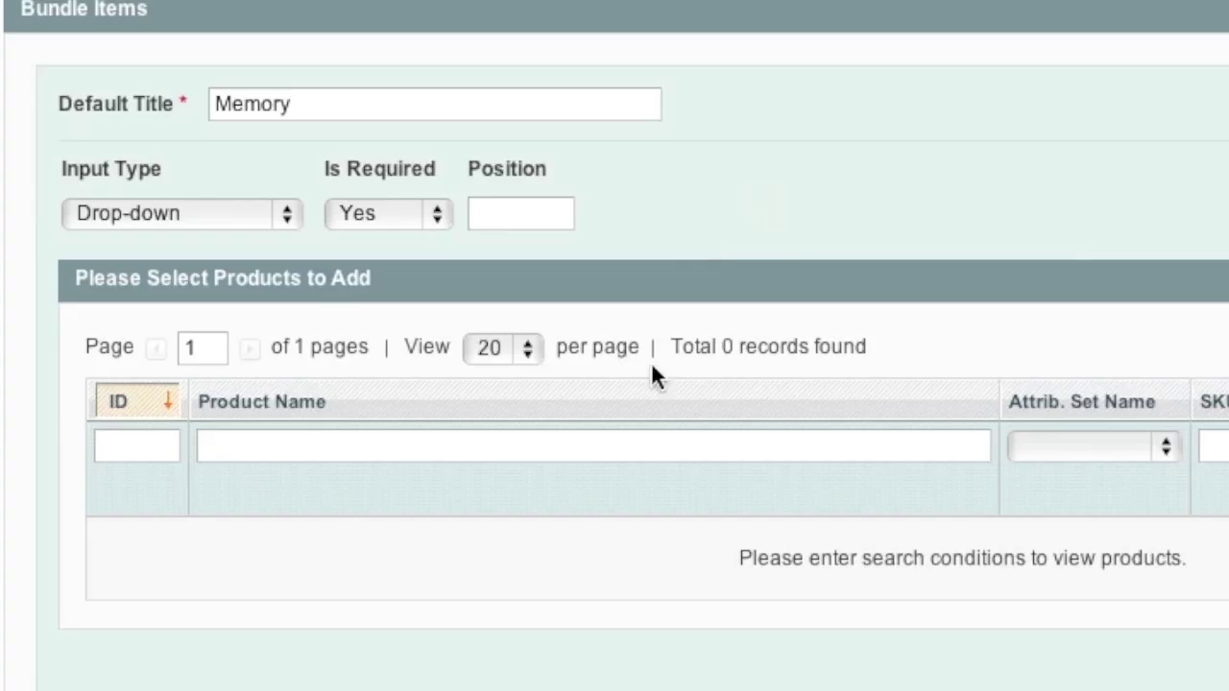
{"action": "left_click", "coordinate": [483, 490]}
{"action": "type", "text": "memory"}
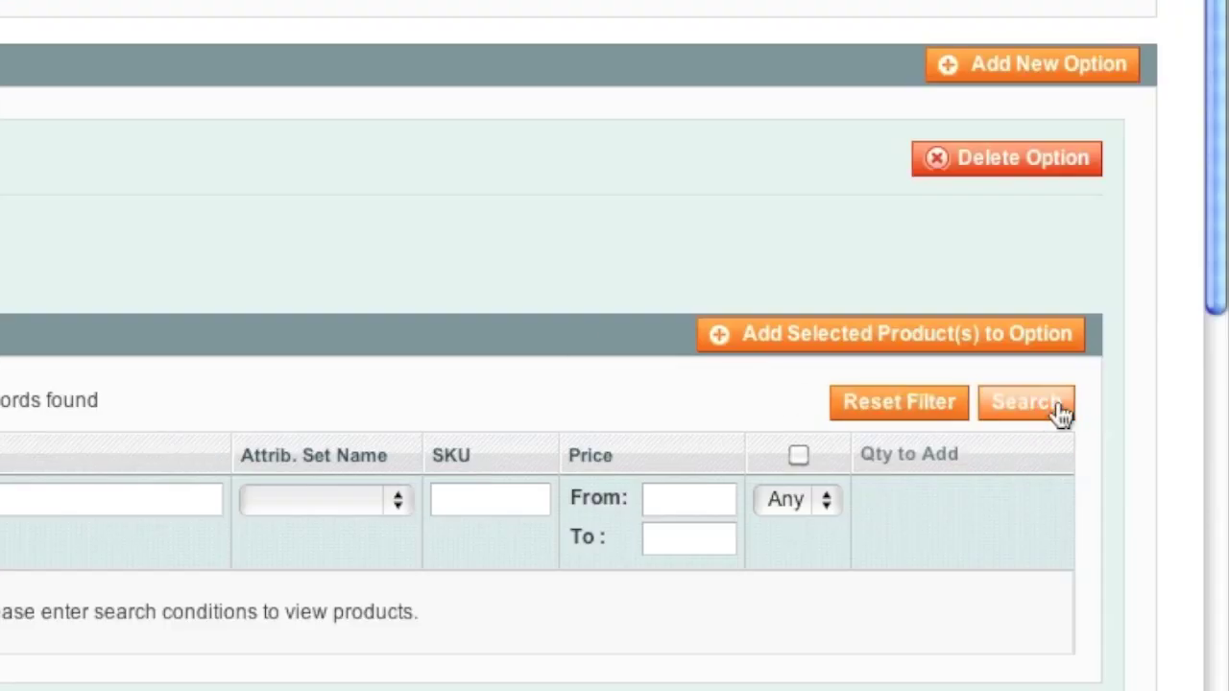
{"action": "left_click", "coordinate": [1055, 405]}
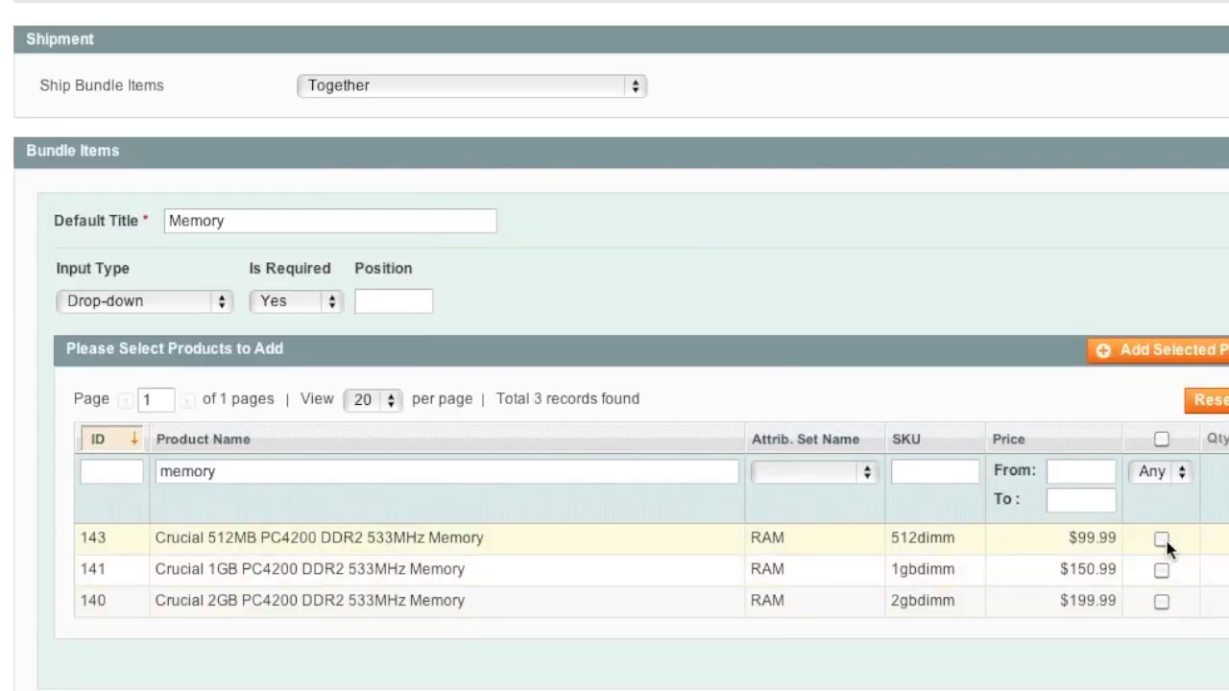
{"action": "left_click", "coordinate": [1162, 540]}
{"action": "left_click", "coordinate": [1161, 570]}
{"action": "left_click", "coordinate": [1161, 601]}
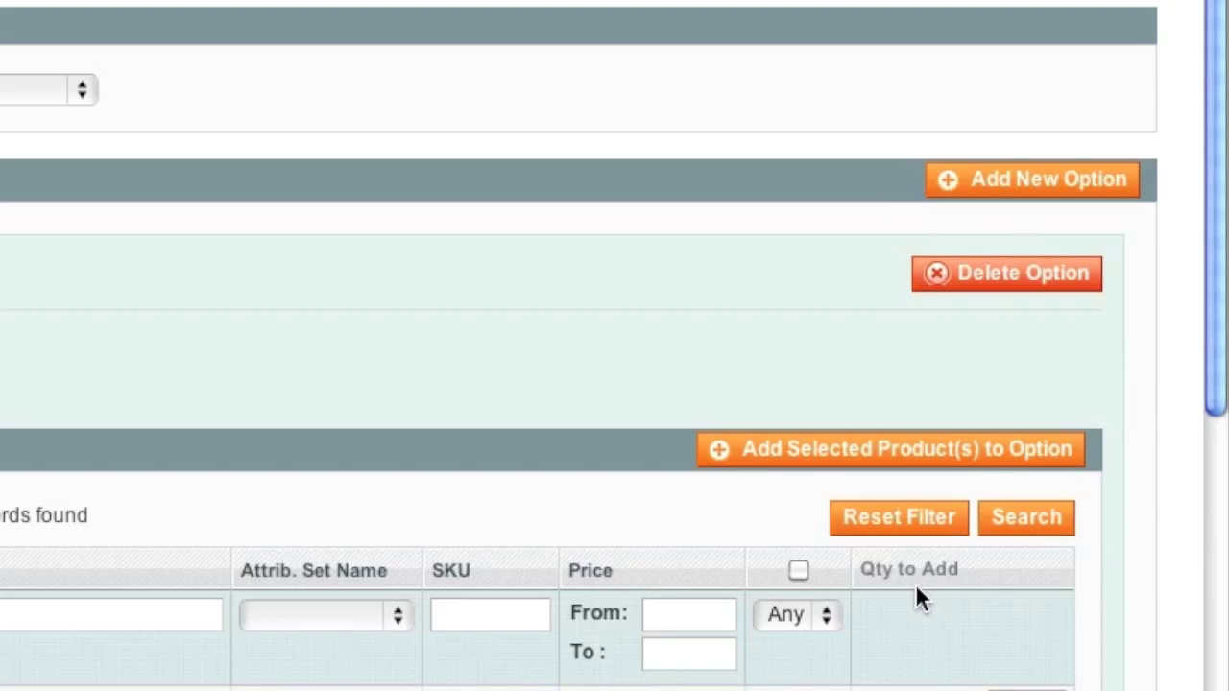
{"action": "left_click", "coordinate": [822, 463]}
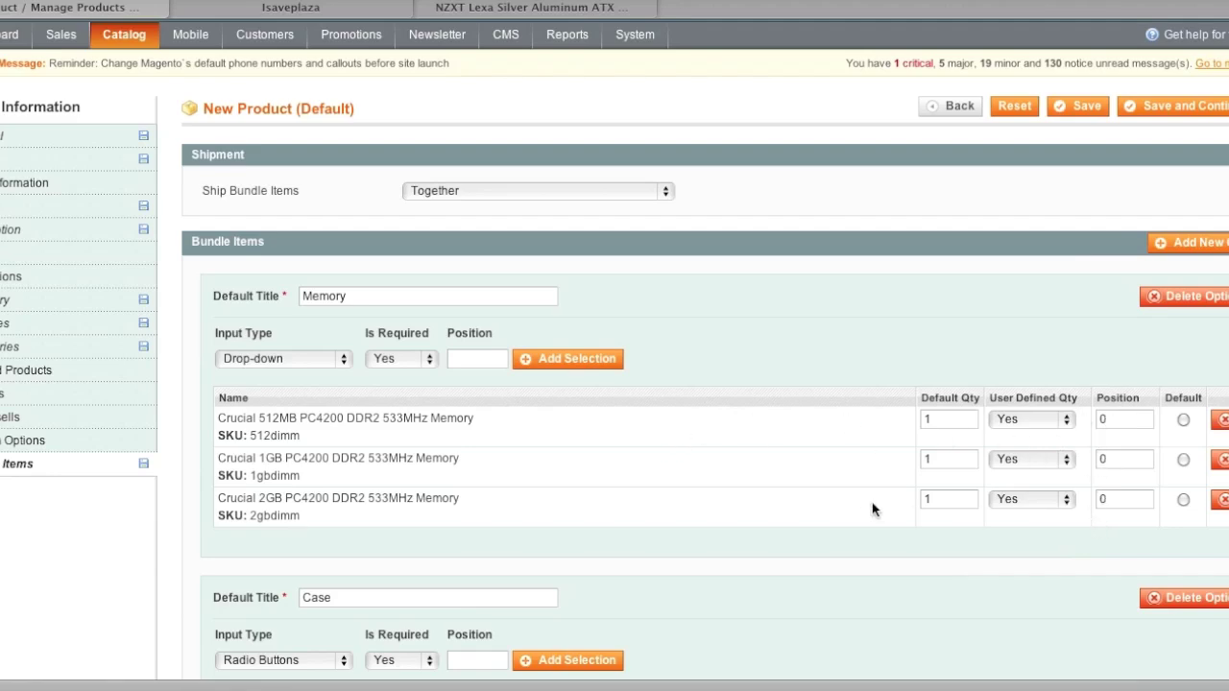
- Add a bundle option titled Peripherals, make it not required and set its input type to Checkbox
{"action": "scroll", "coordinate": [862, 508], "scroll_direction": "down", "scroll_amount": 3}
{"action": "scroll", "coordinate": [864, 508], "scroll_direction": "down", "scroll_amount": 3}
{"action": "scroll", "coordinate": [881, 498], "scroll_direction": "up", "scroll_amount": 6}
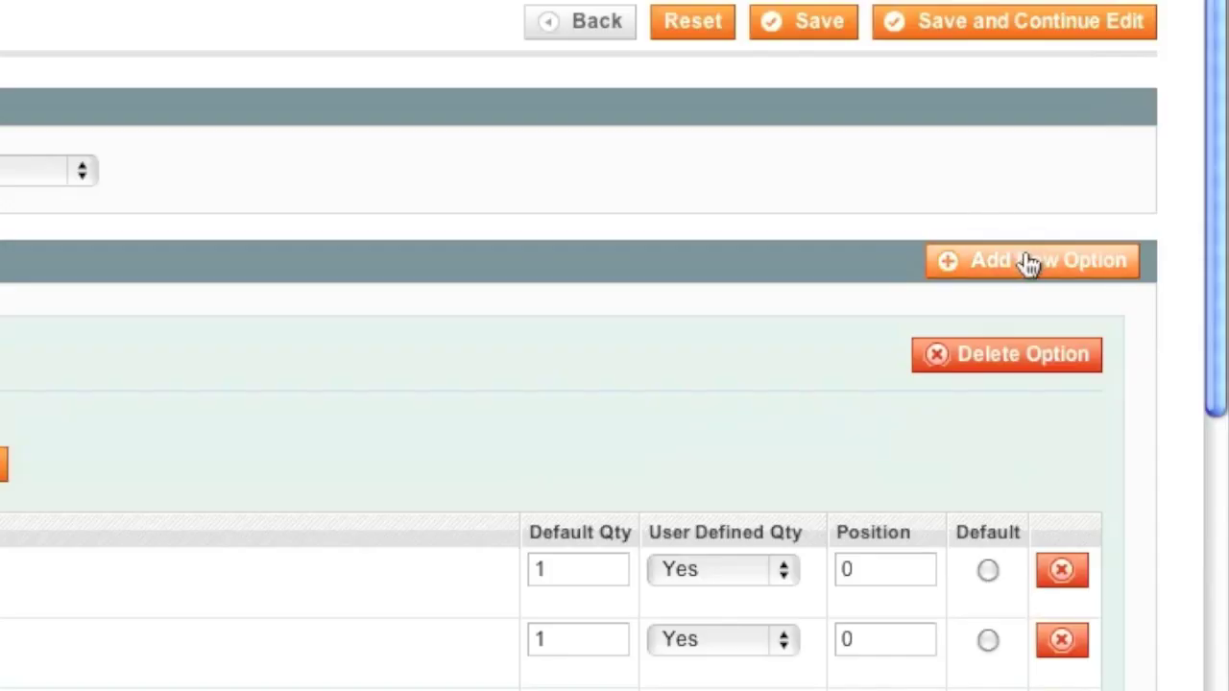
{"action": "left_click", "coordinate": [1029, 264]}
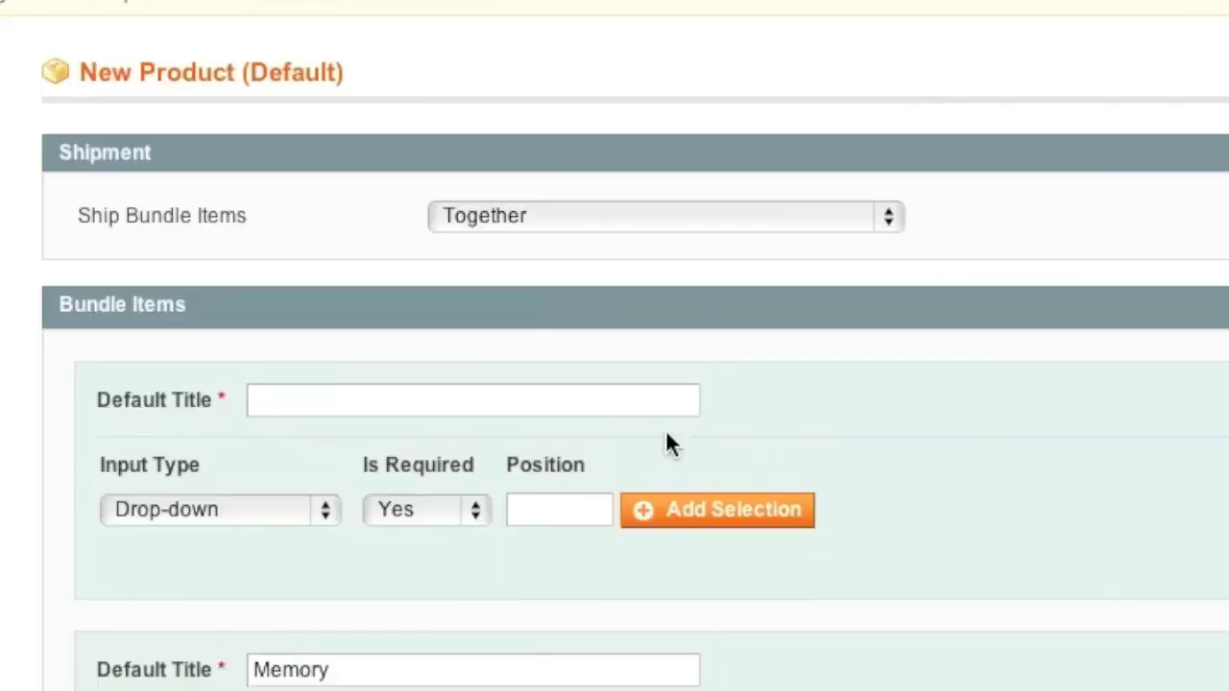
{"action": "left_click", "coordinate": [659, 407]}
{"action": "type", "text": "Peripherals"}
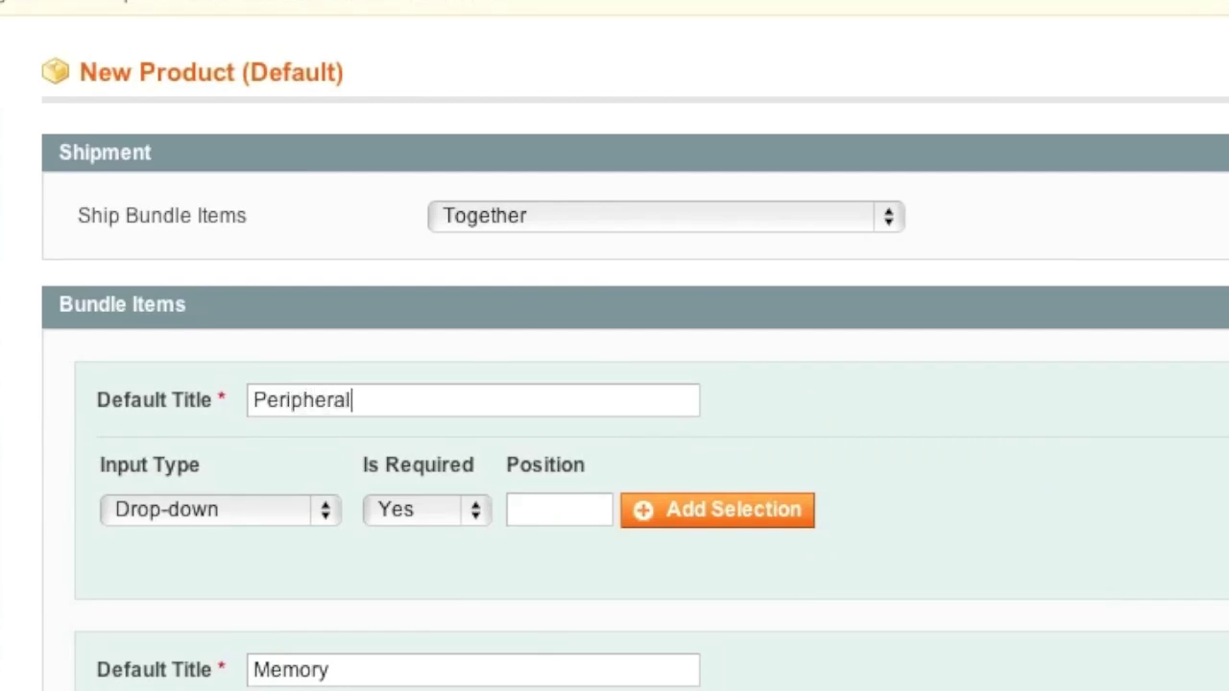
{"action": "left_click", "coordinate": [409, 512]}
{"action": "left_click", "coordinate": [413, 546]}
{"action": "left_click", "coordinate": [322, 516]}
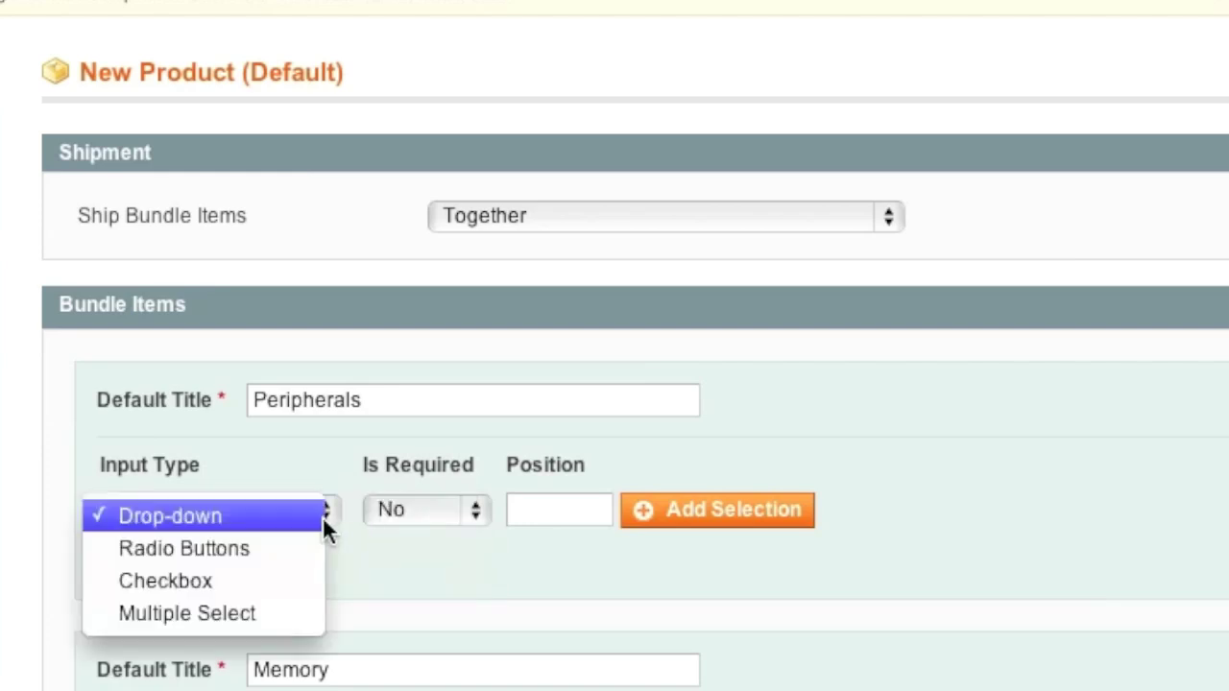
{"action": "left_click", "coordinate": [291, 580]}
- Add the Microsoft Wireless Optical Mouse 5000, Logitech diNovo Edge Keyboard and Logitech Cordless Optical Trackman to the Peripherals option, with no default selection
{"action": "left_click", "coordinate": [707, 513]}
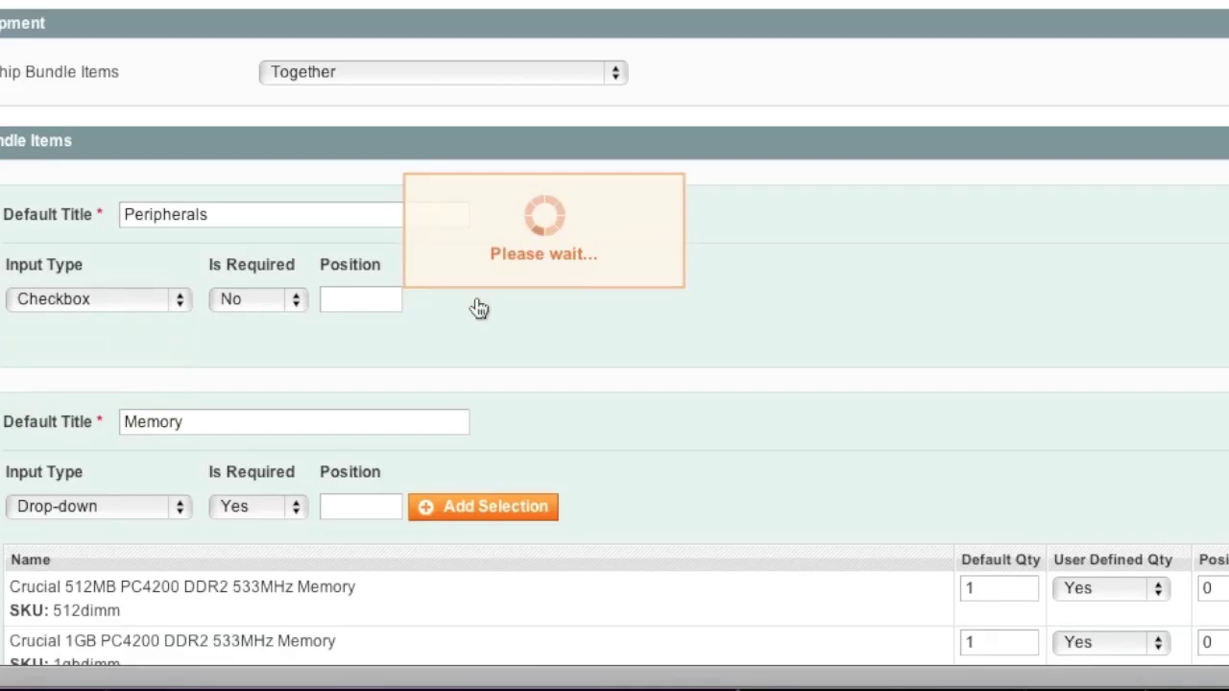
{"action": "scroll", "coordinate": [697, 387], "scroll_direction": "down", "scroll_amount": 3}
{"action": "scroll", "coordinate": [697, 387], "scroll_direction": "down", "scroll_amount": 2}
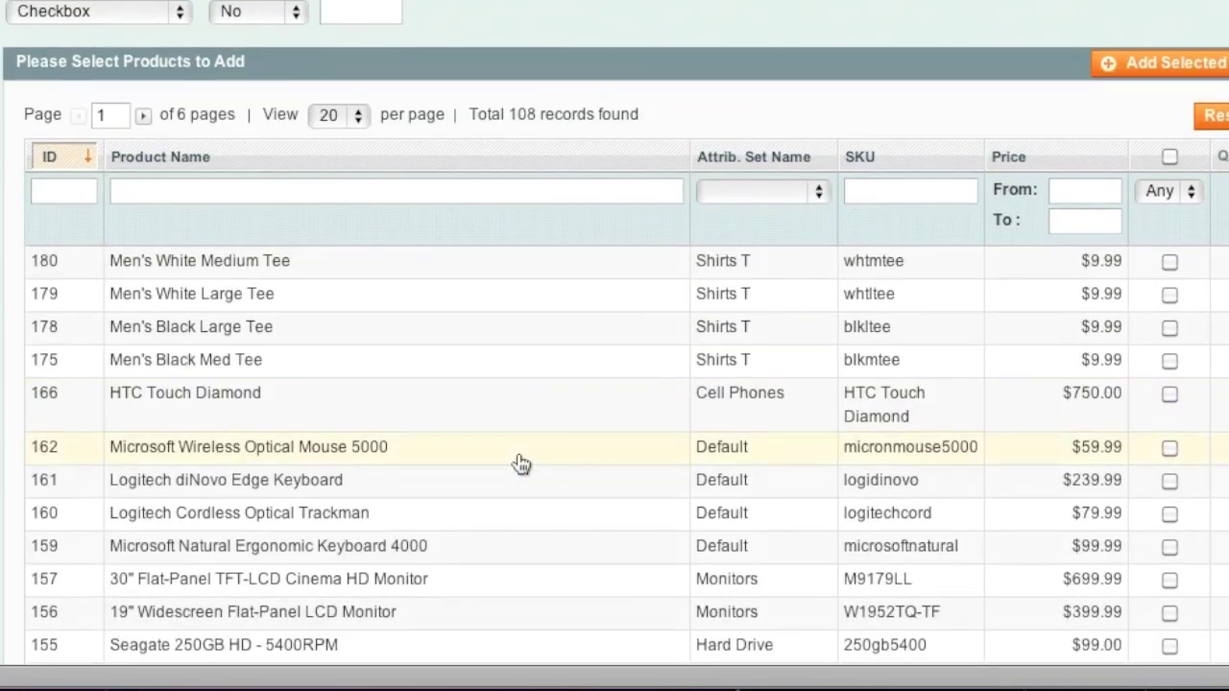
{"action": "left_click", "coordinate": [1171, 452]}
{"action": "left_click", "coordinate": [1169, 481]}
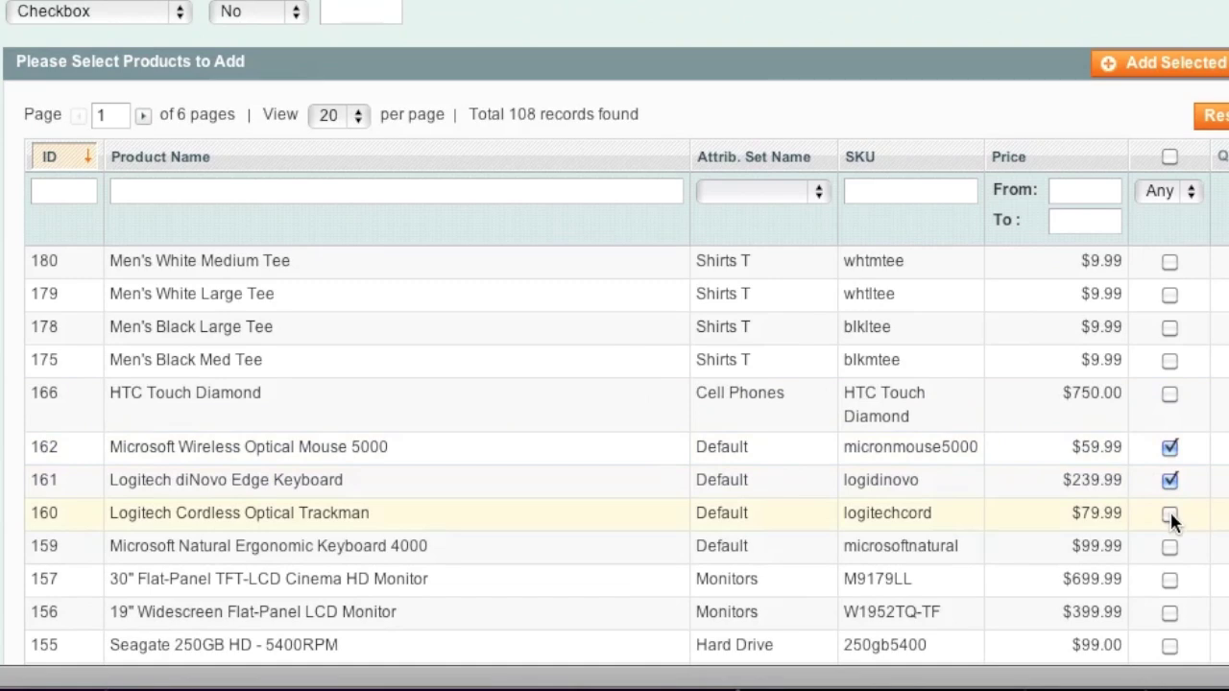
{"action": "left_click", "coordinate": [1169, 514]}
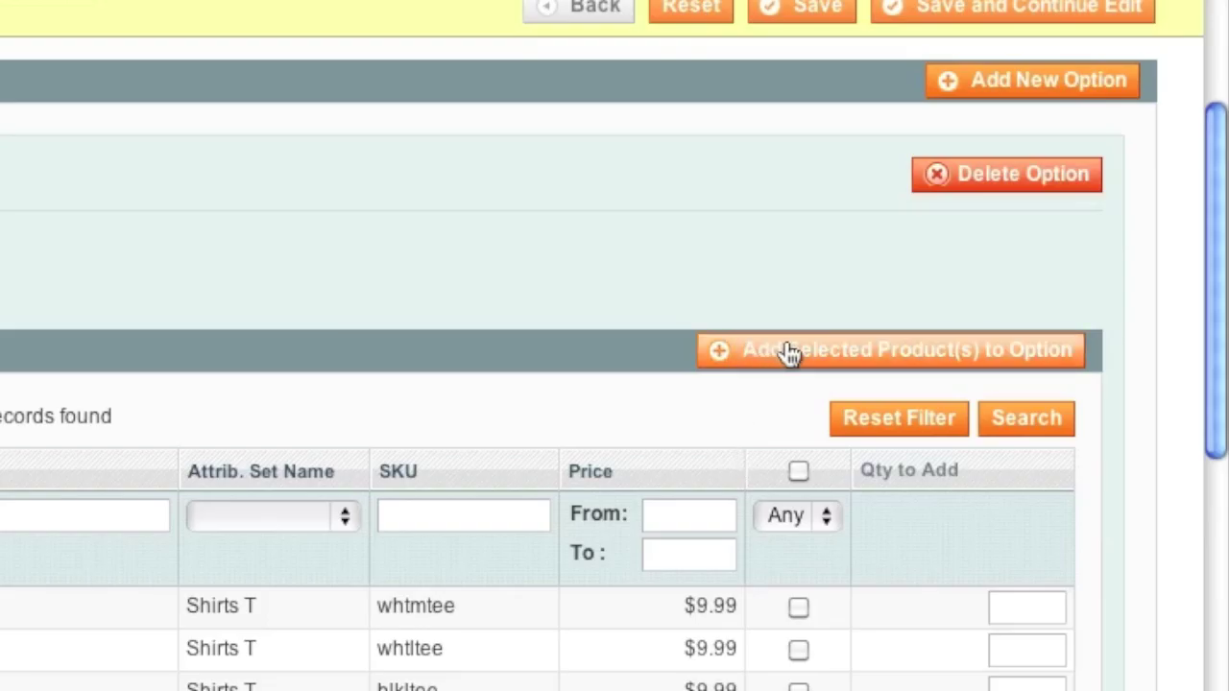
{"action": "left_click", "coordinate": [1162, 66]}
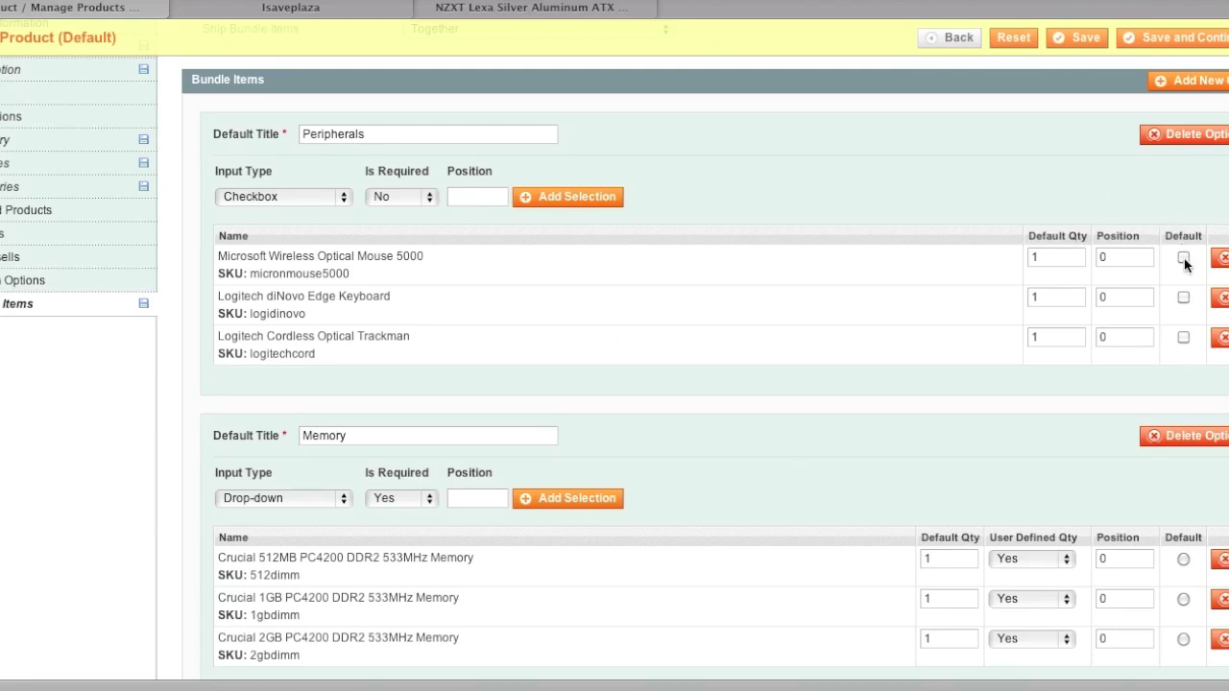
{"action": "left_click", "coordinate": [1184, 258]}
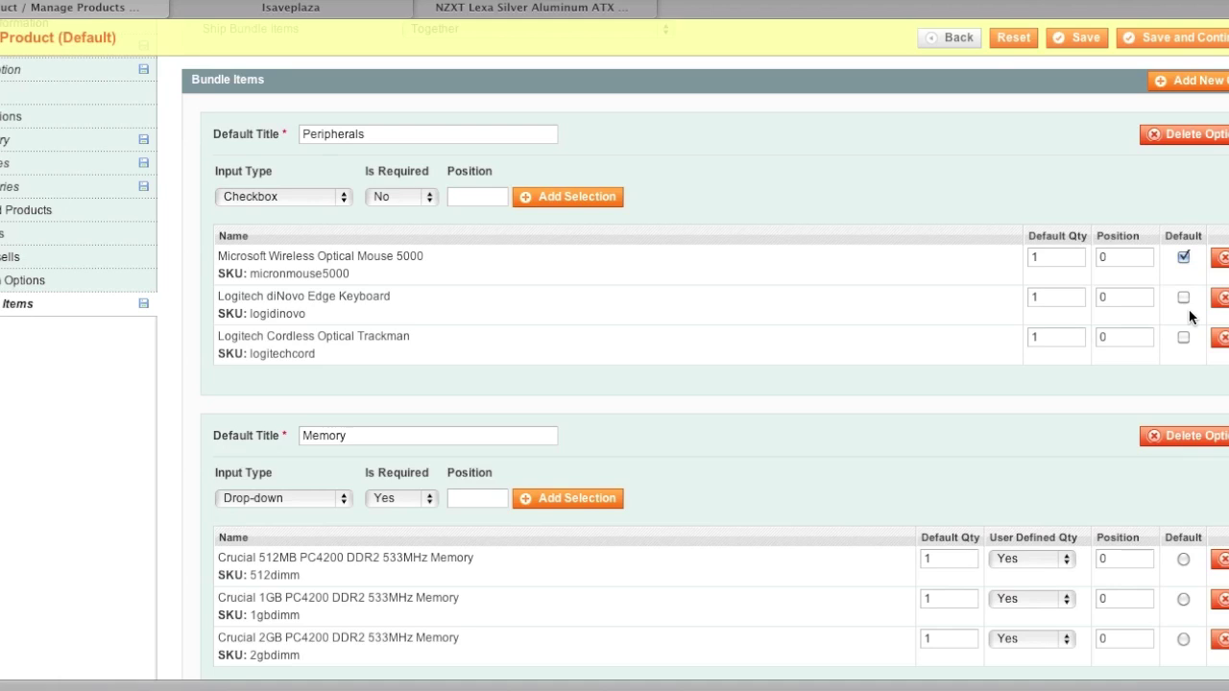
{"action": "left_click", "coordinate": [1184, 258]}
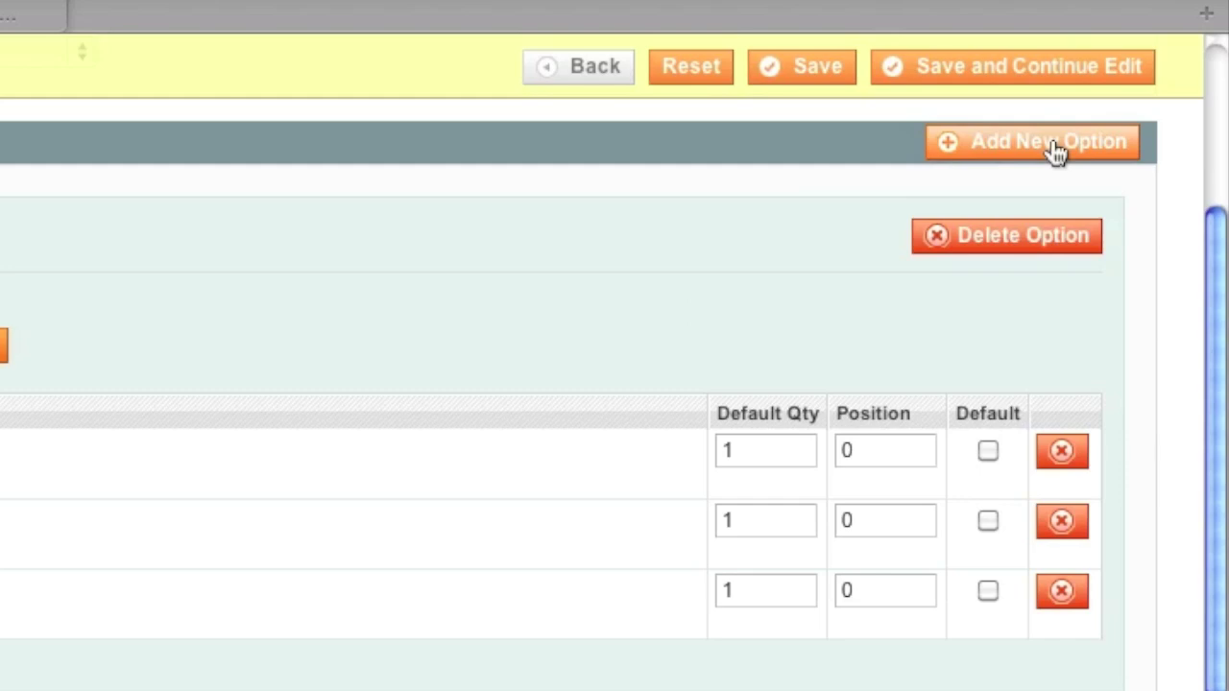
- Add a bundle option titled Warranty with input type Multiple Select and make it not required
{"action": "left_click", "coordinate": [1056, 154]}
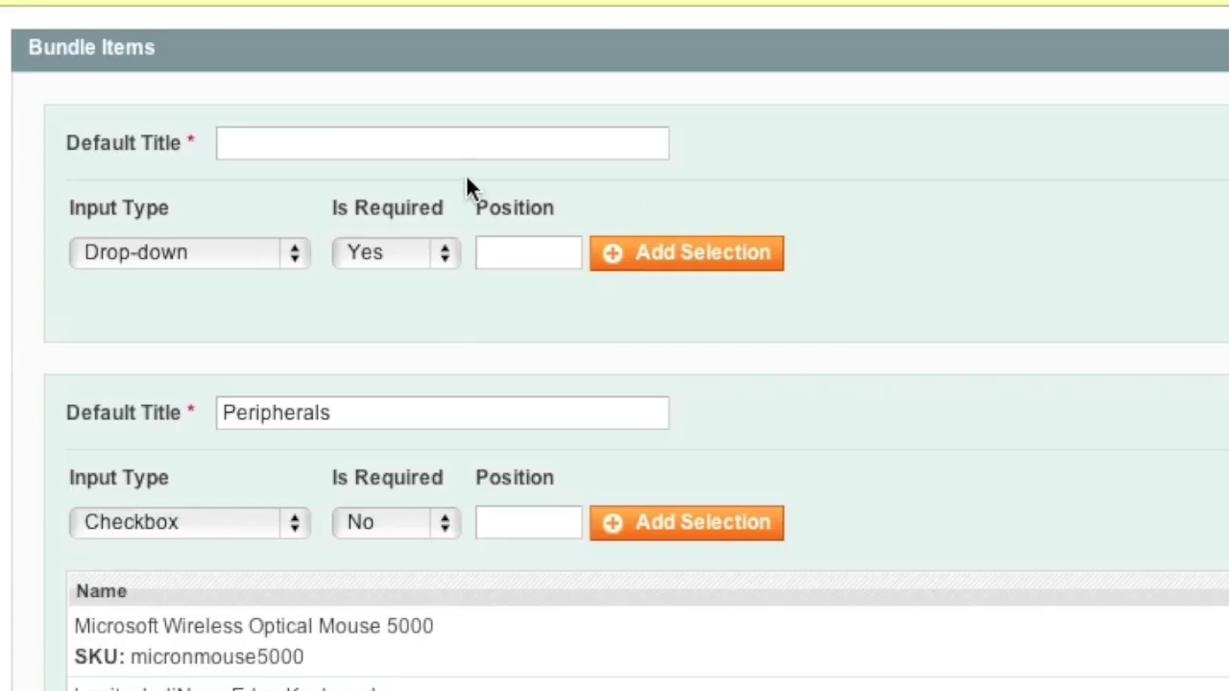
{"action": "left_click", "coordinate": [433, 146]}
{"action": "type", "text": "Warran"}
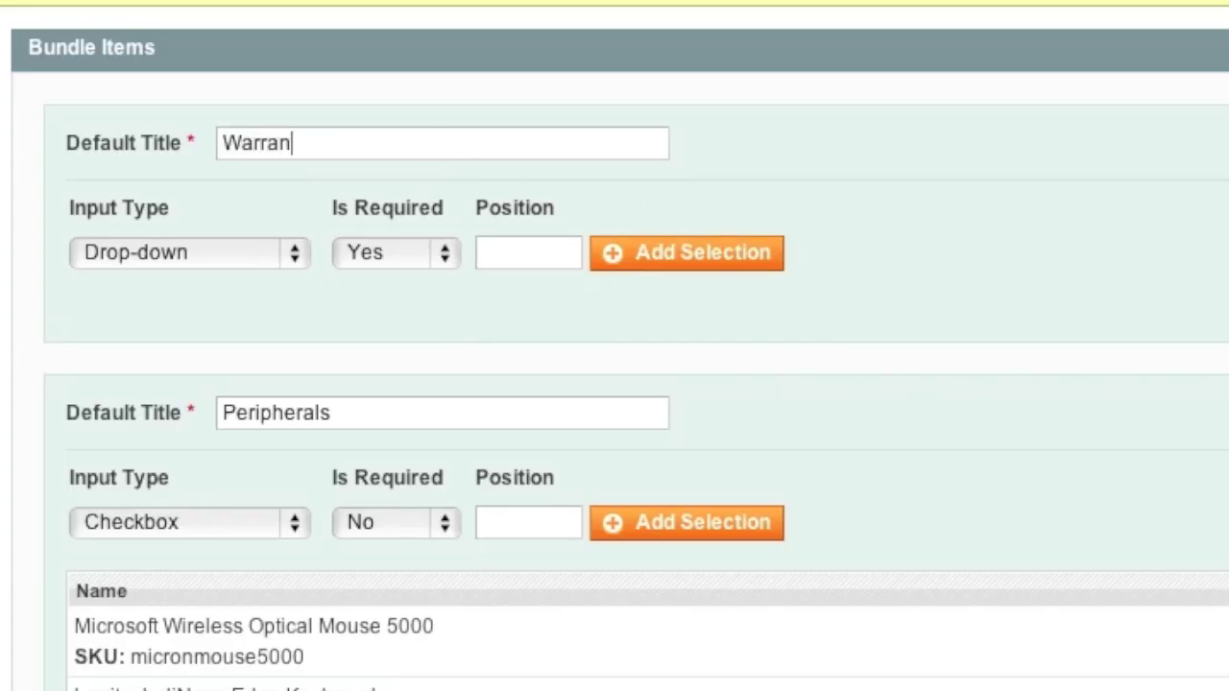
{"action": "type", "text": "ty"}
{"action": "left_click", "coordinate": [290, 253]}
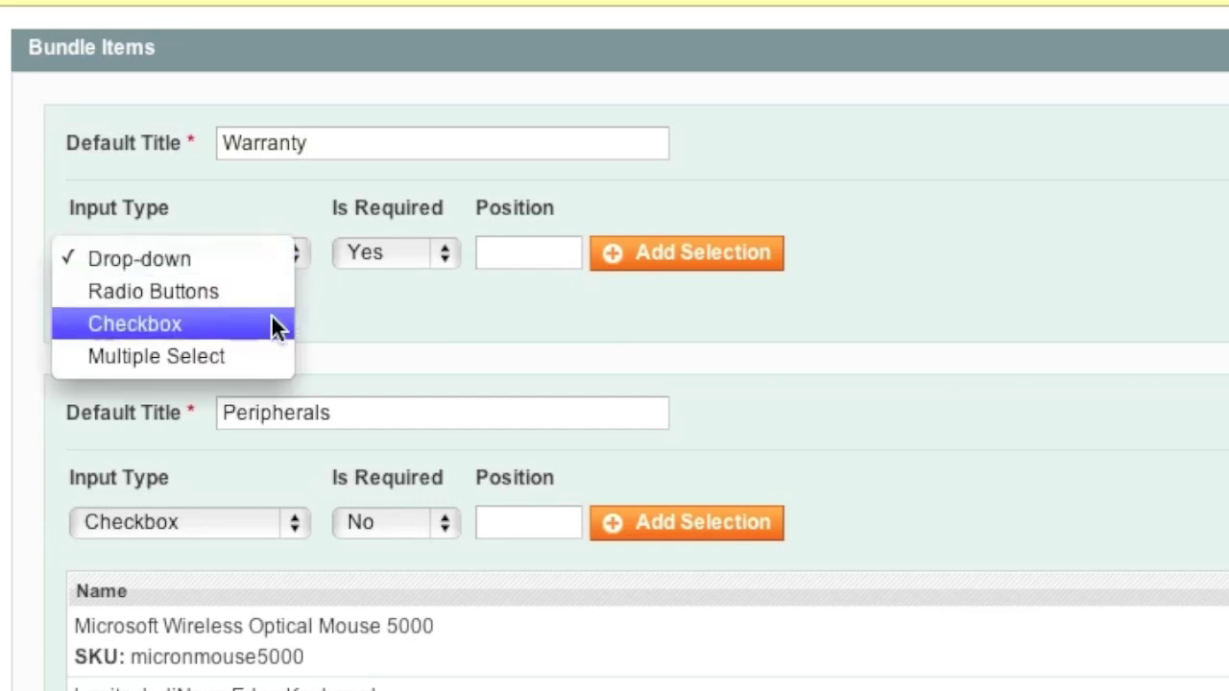
{"action": "left_click", "coordinate": [269, 356]}
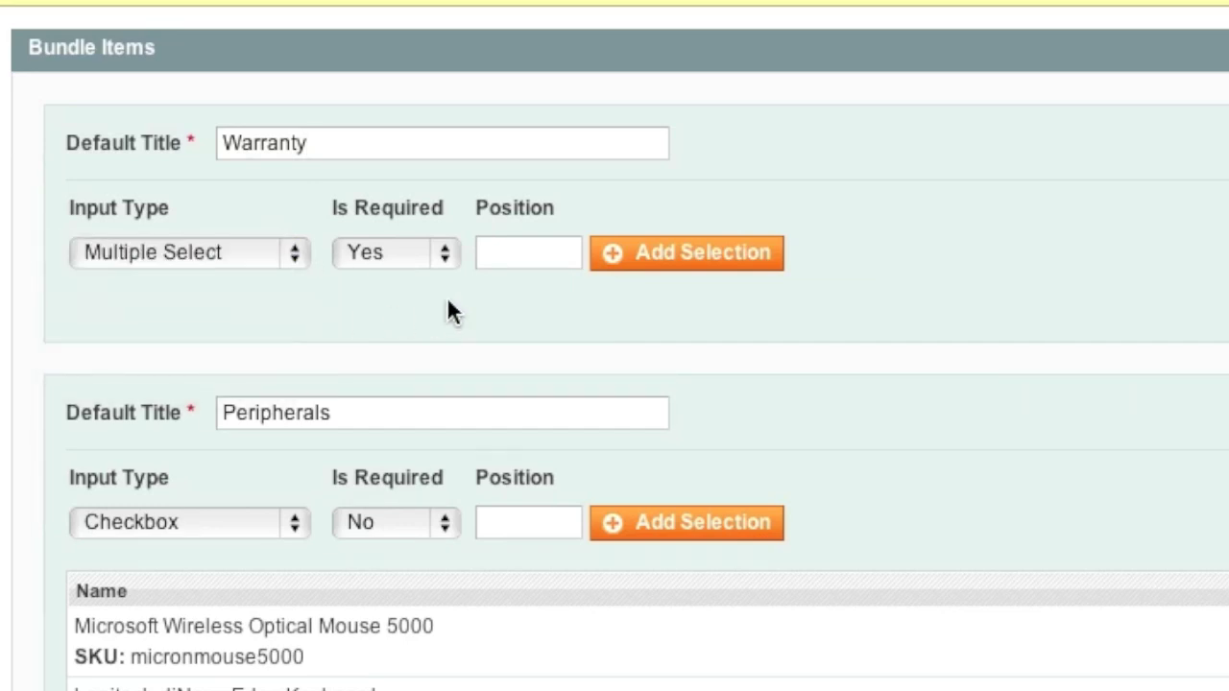
{"action": "left_click", "coordinate": [437, 254]}
{"action": "left_click", "coordinate": [419, 301]}
- Search the products for "warranty" and add One Year Extended Warranty - Parts and Labor to the Warranty option
{"action": "left_click", "coordinate": [710, 262]}
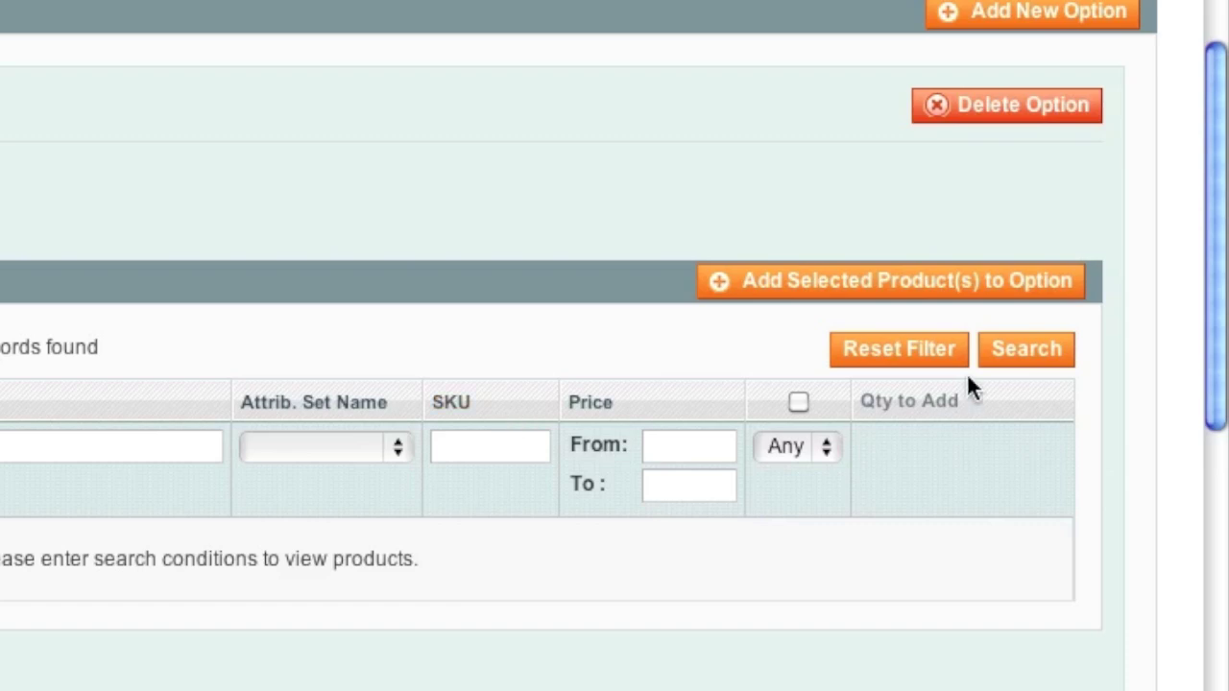
{"action": "left_click", "coordinate": [1007, 349]}
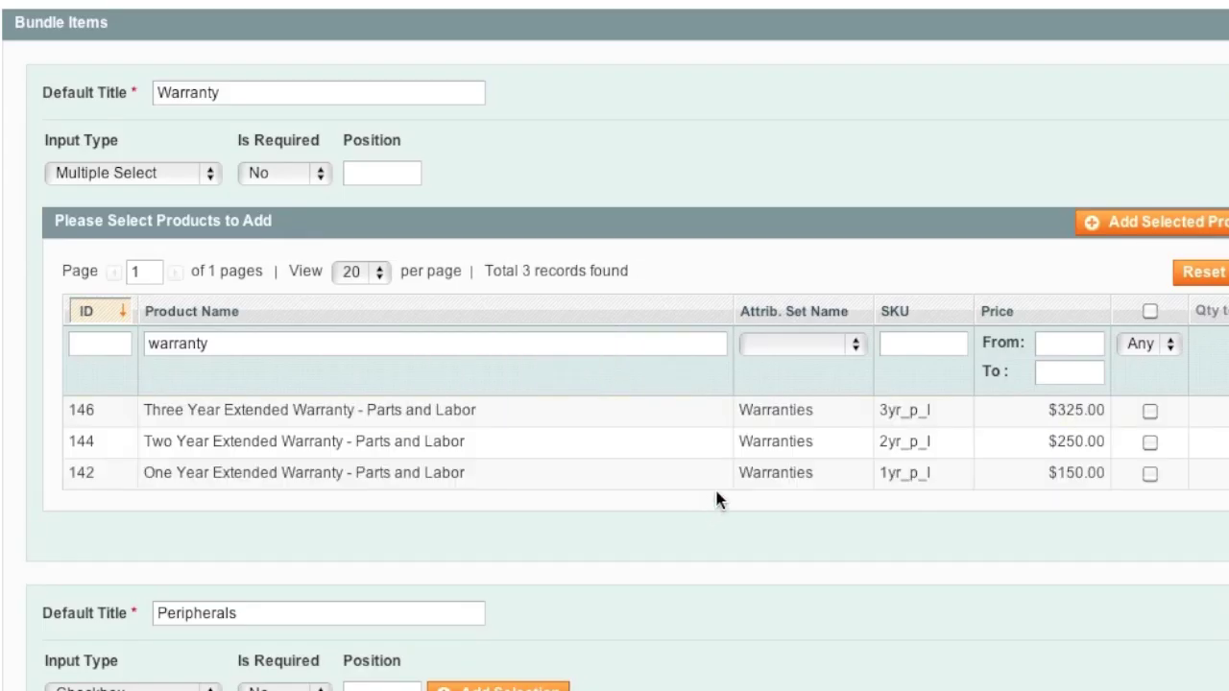
{"action": "left_click", "coordinate": [1149, 473]}
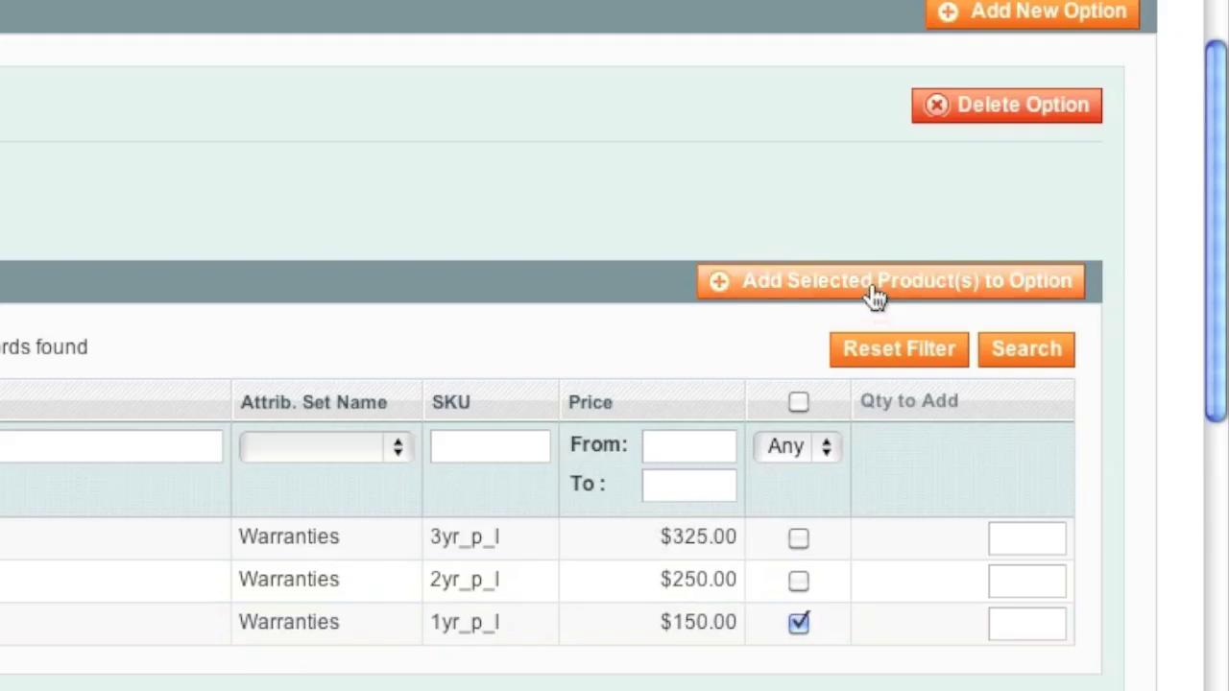
{"action": "left_click", "coordinate": [874, 288]}
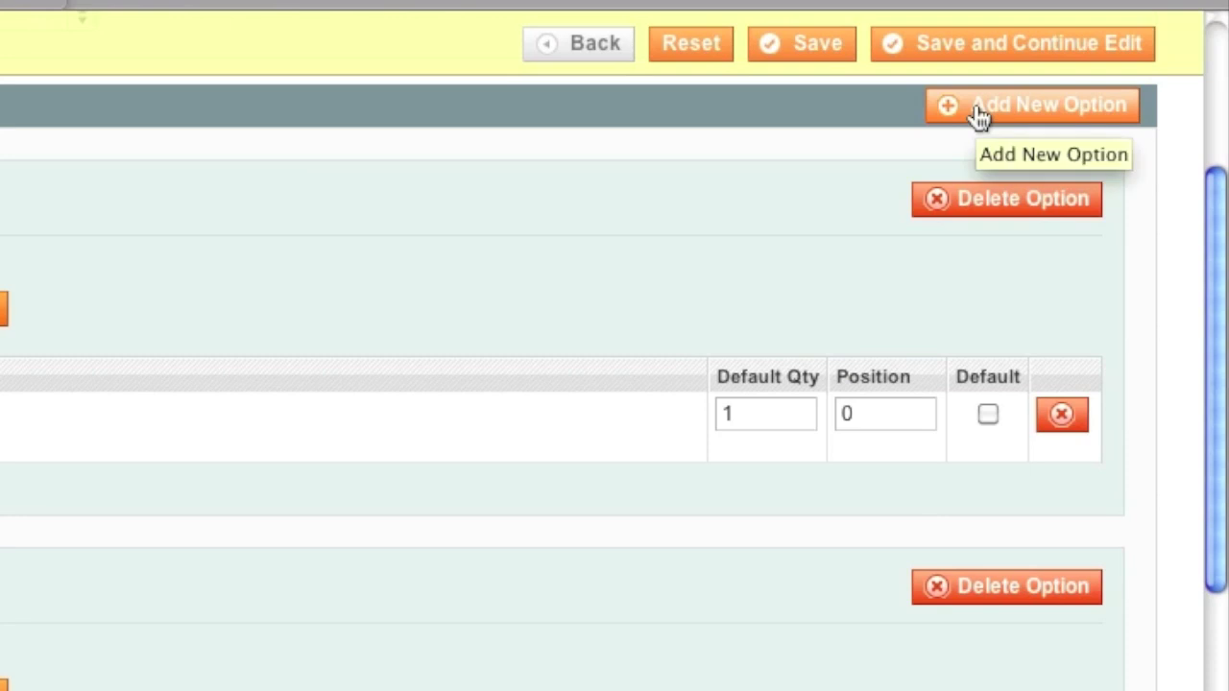
- Add a bundle option titled Processor and set its input type to Radio Buttons
{"action": "left_click", "coordinate": [979, 110]}
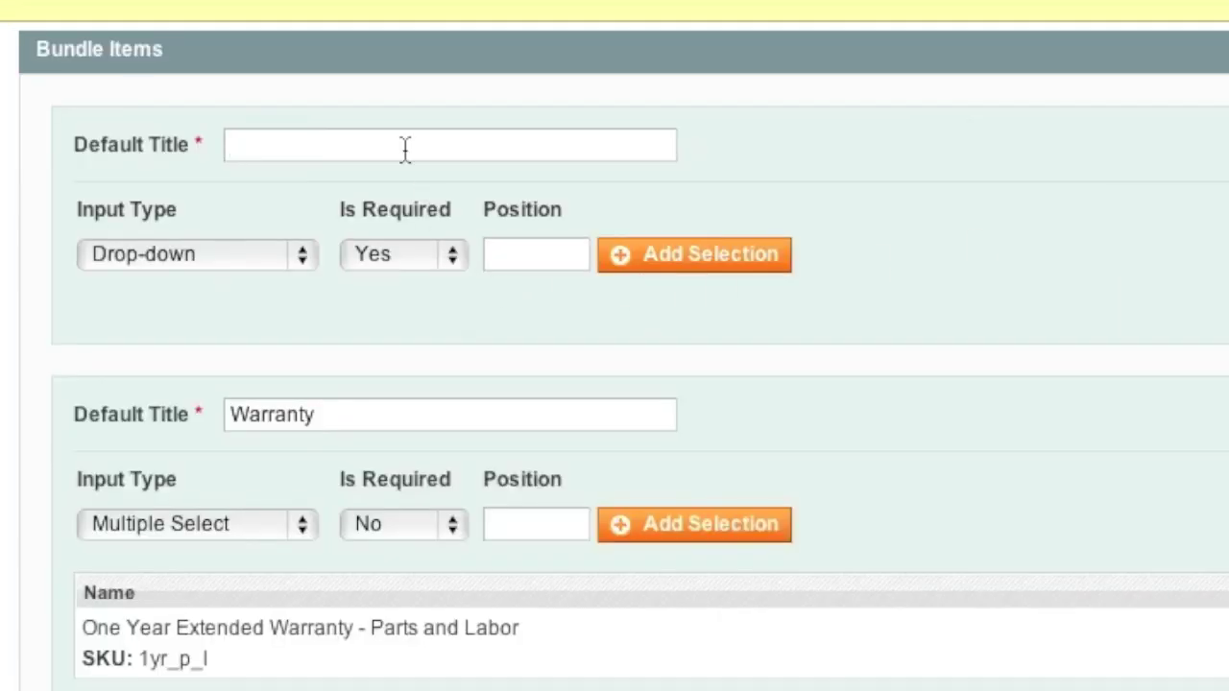
{"action": "type", "text": "Processor"}
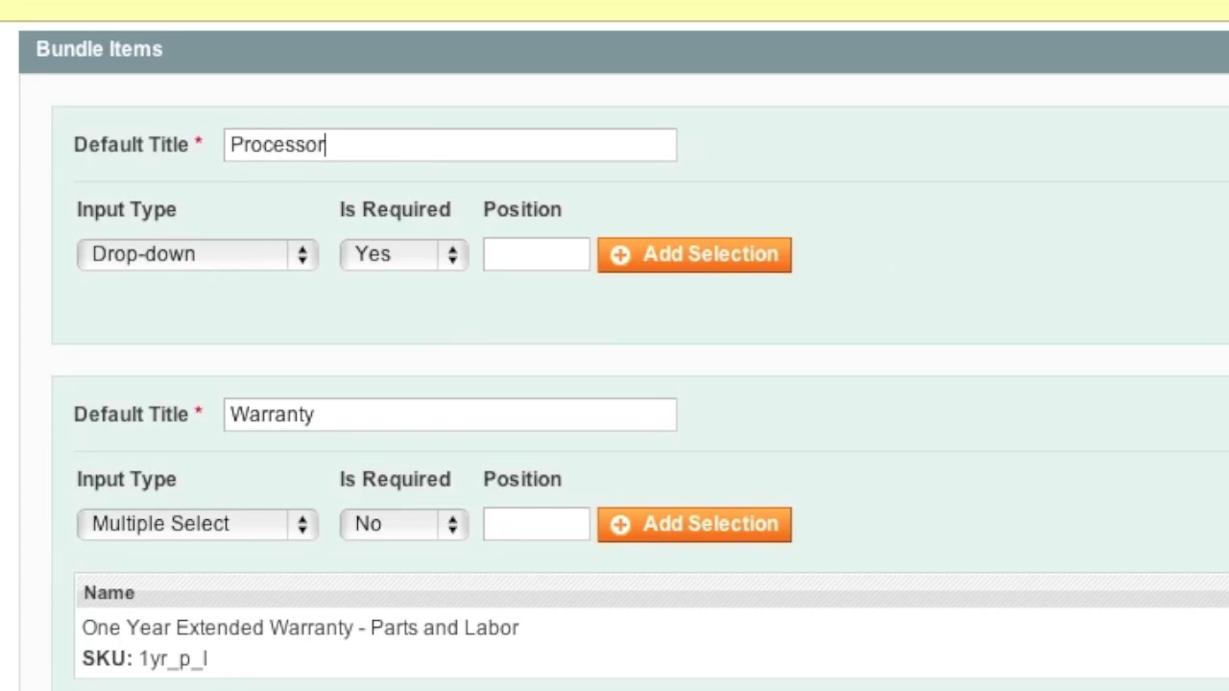
{"action": "left_click", "coordinate": [191, 252]}
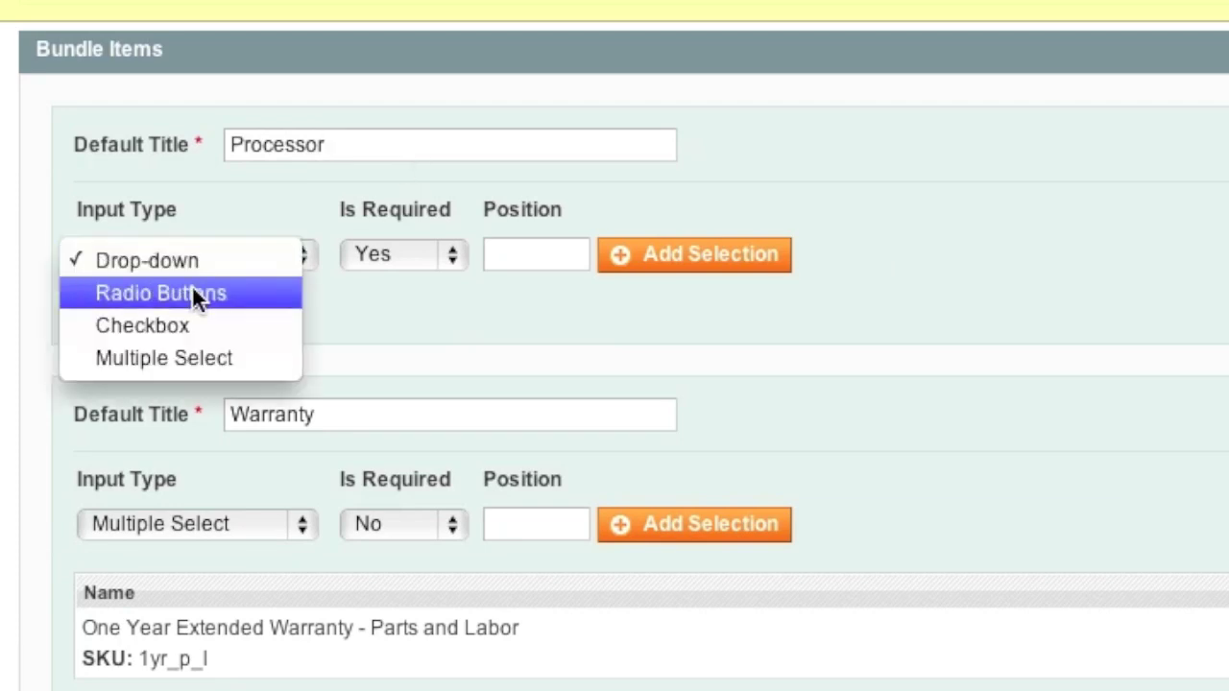
{"action": "left_click", "coordinate": [191, 290]}
- Search the products for "intel", add intelcore2extreme and intelc2d to the Processor option and save the bundle product
{"action": "left_click", "coordinate": [689, 254]}
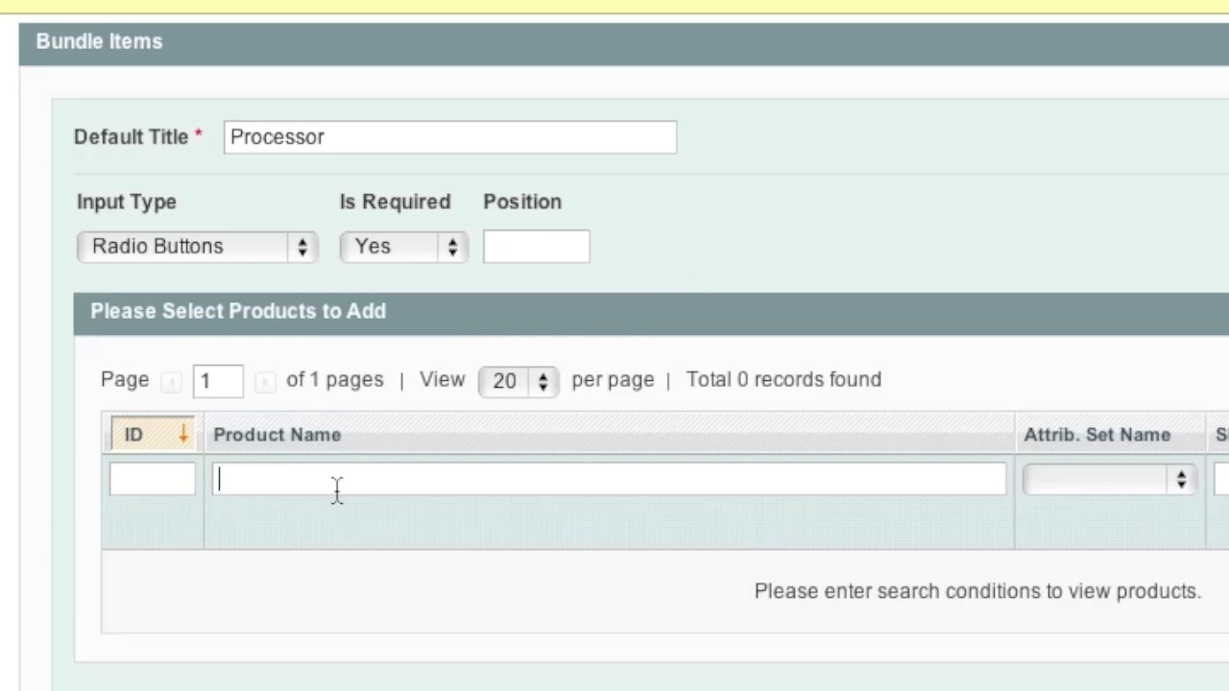
{"action": "type", "text": "intel"}
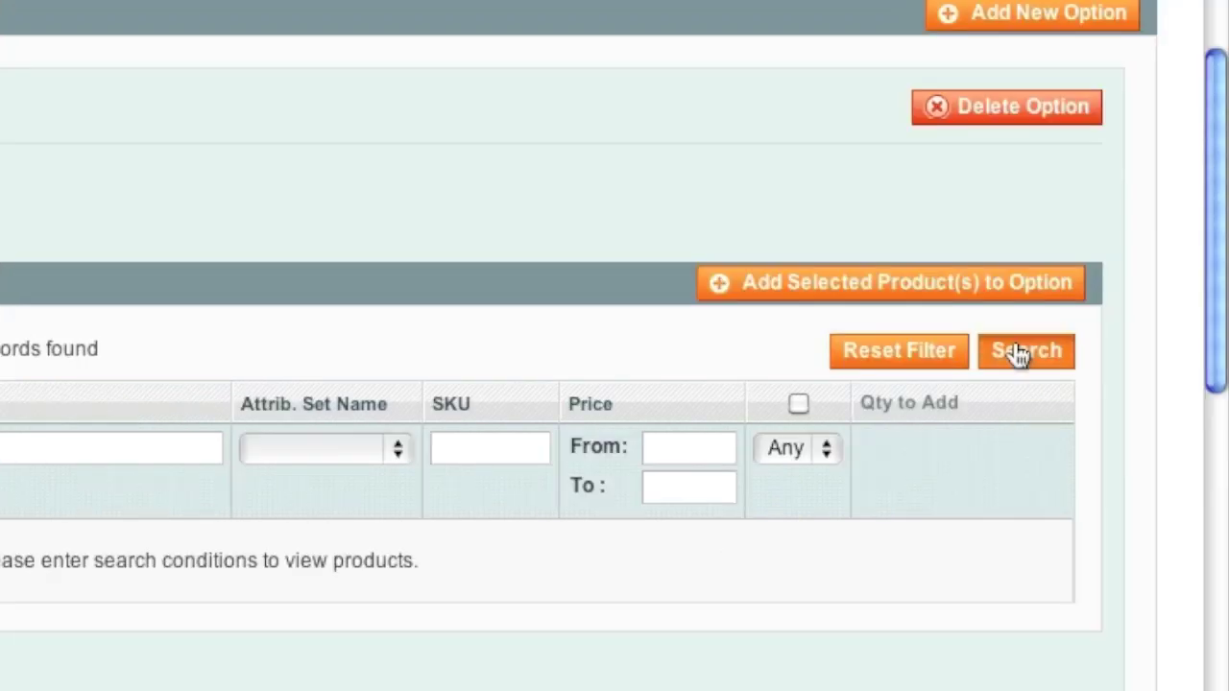
{"action": "left_click", "coordinate": [1020, 354]}
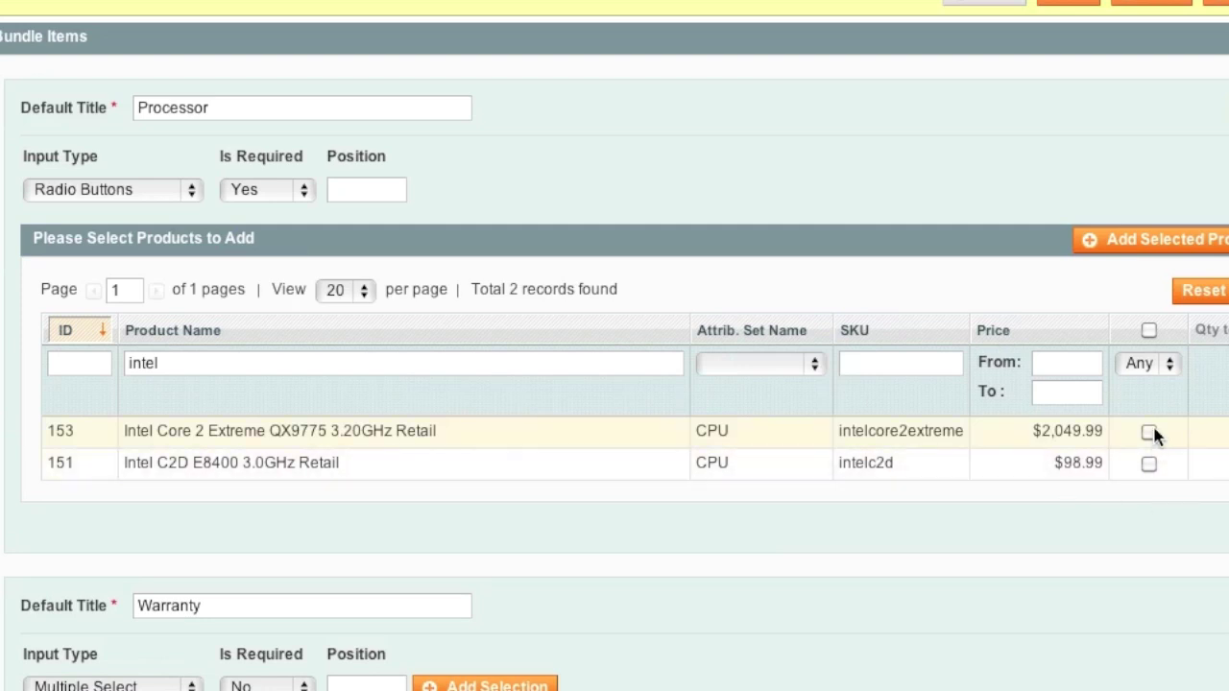
{"action": "left_click", "coordinate": [1149, 431]}
{"action": "left_click", "coordinate": [1148, 465]}
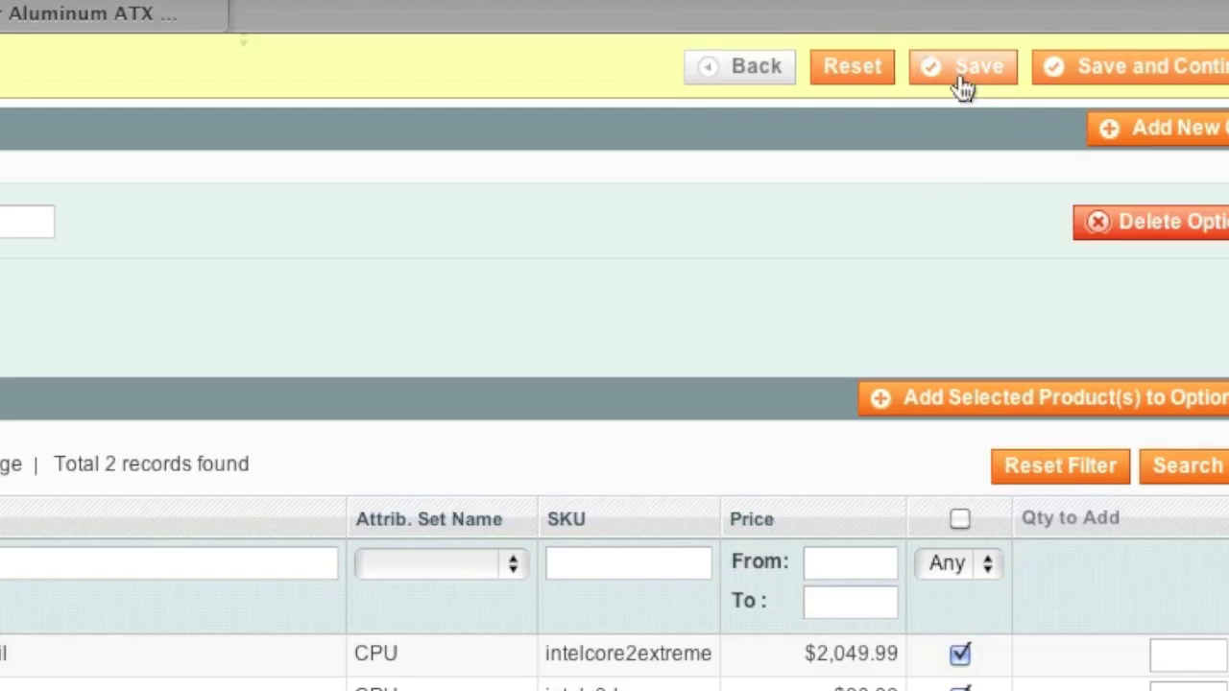
{"action": "left_click", "coordinate": [962, 87]}
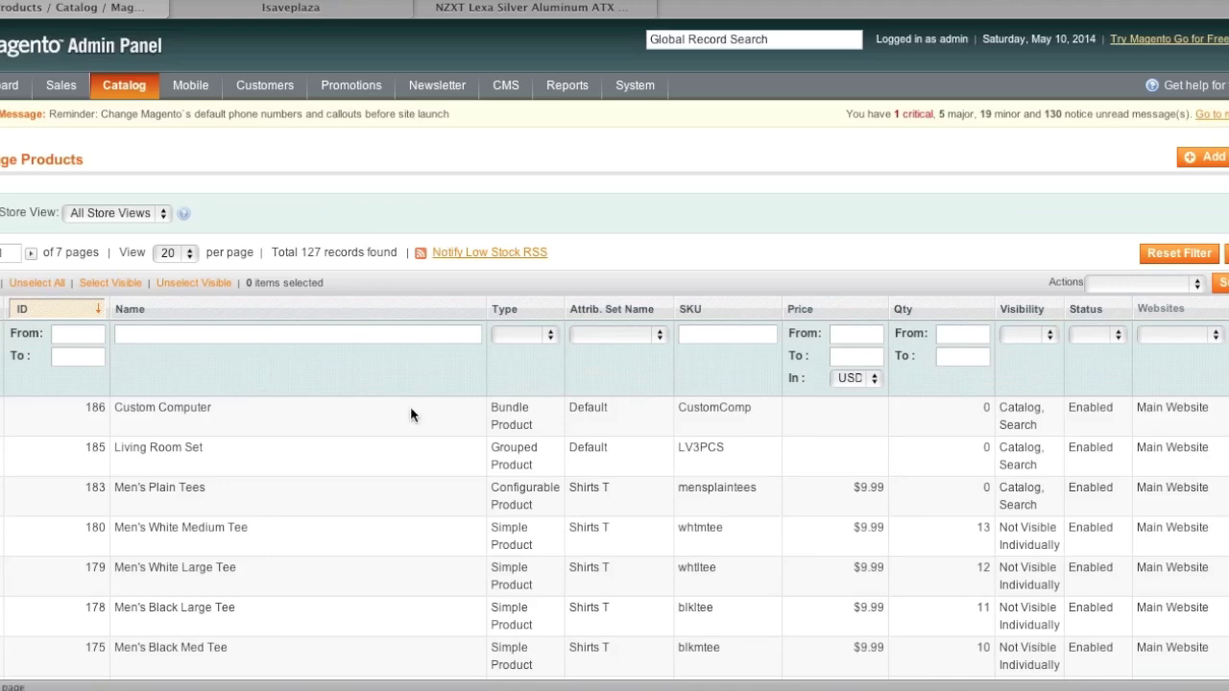
- Switch to the Isaveplaza storefront and open the Custom Computer product from the Build Your Own computers category
{"action": "left_click", "coordinate": [299, 9]}
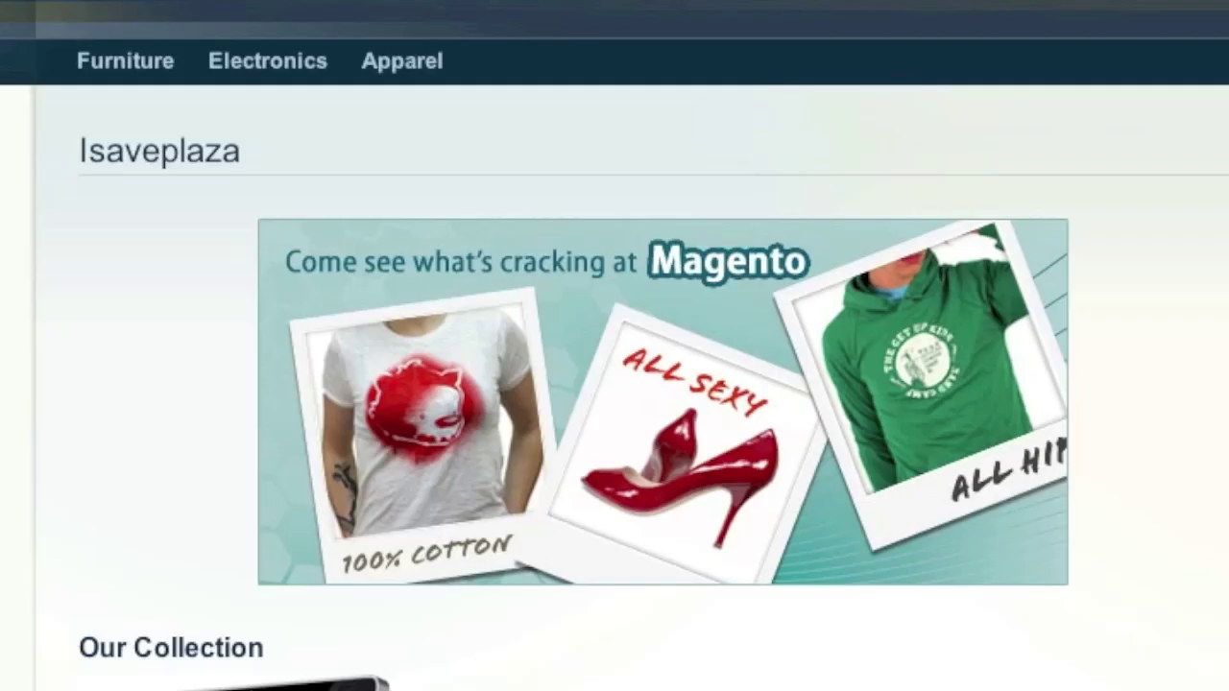
{"action": "mouse_move", "coordinate": [284, 151]}
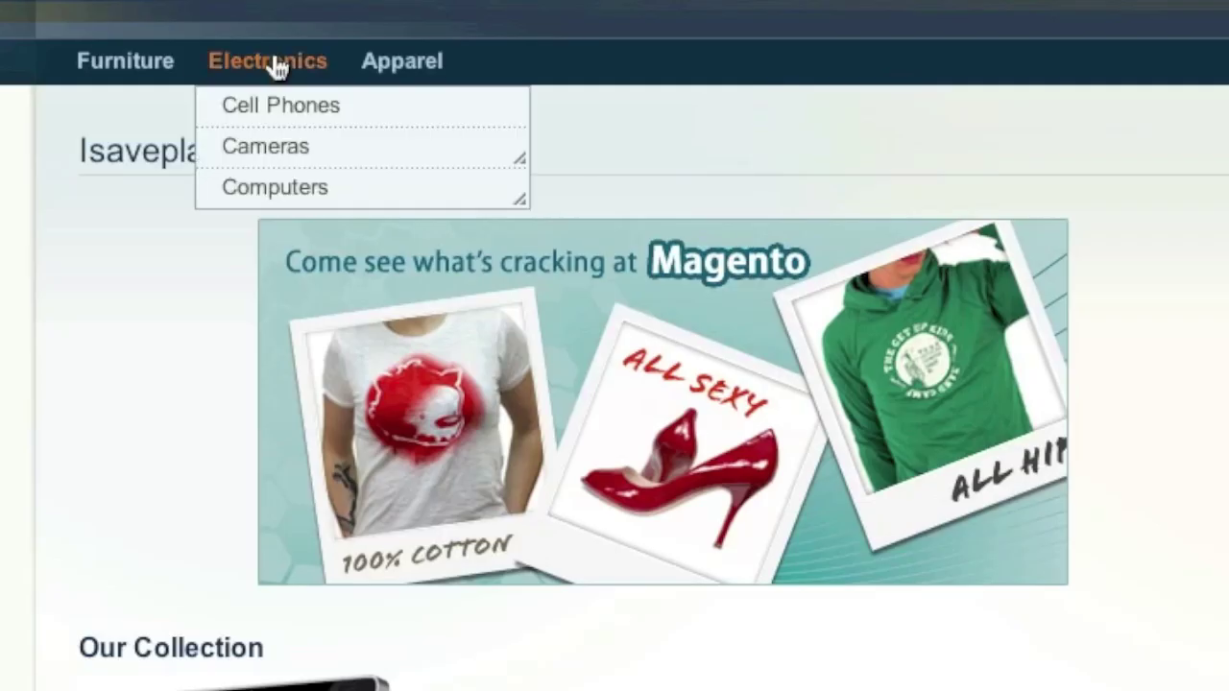
{"action": "mouse_move", "coordinate": [322, 225]}
{"action": "left_click", "coordinate": [461, 205]}
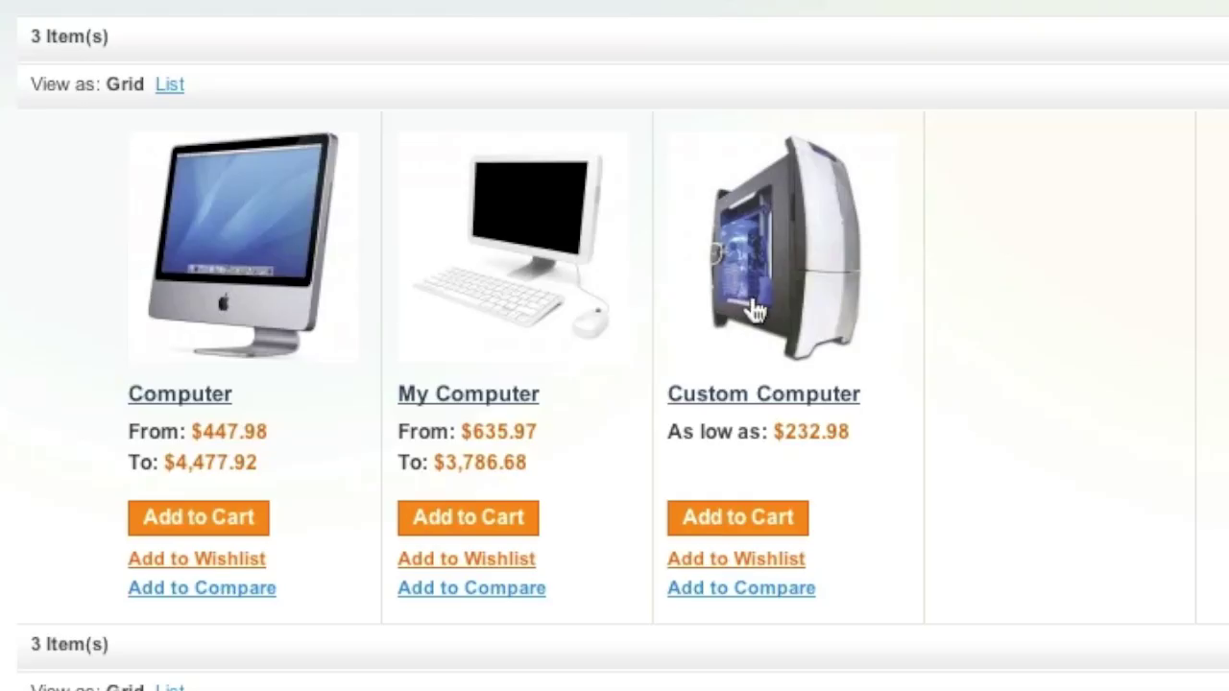
{"action": "left_click", "coordinate": [818, 239]}
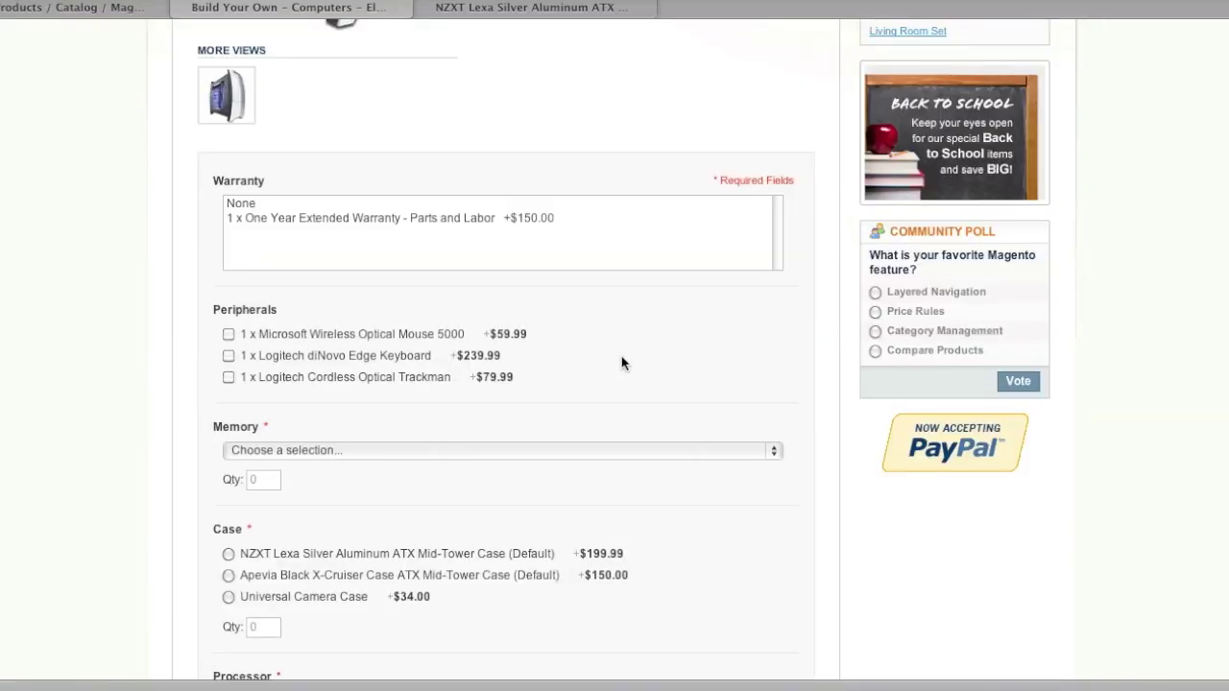
- Test the storefront's Memory option by choosing Crucial 512MB PC4200 DDR2 533MHz Memory and activating its quantity field
{"action": "scroll", "coordinate": [325, 291], "scroll_direction": "down", "scroll_amount": 3}
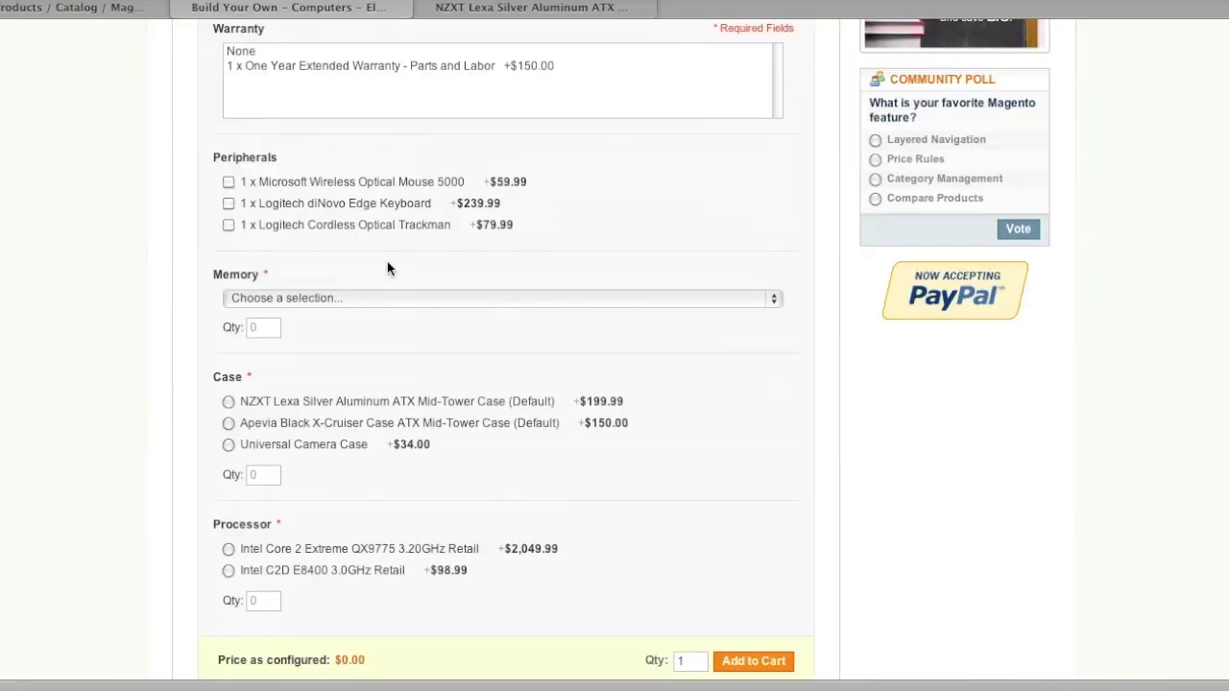
{"action": "left_click", "coordinate": [391, 298]}
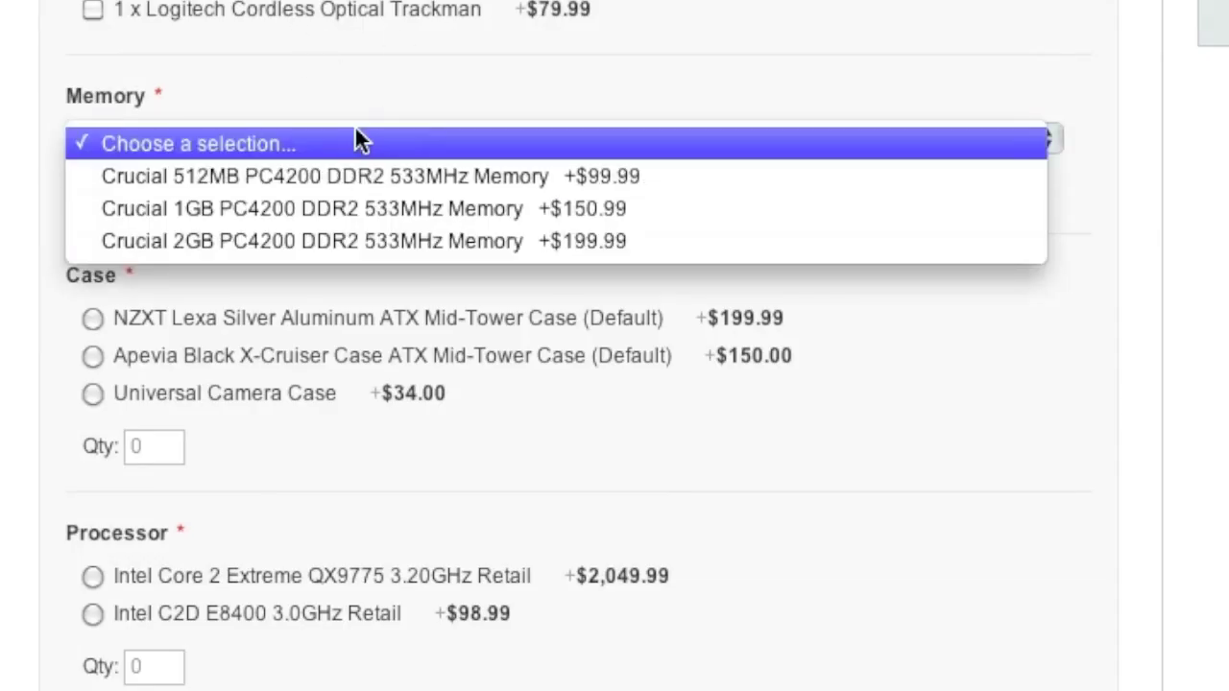
{"action": "left_click", "coordinate": [298, 176]}
{"action": "left_click", "coordinate": [131, 189]}
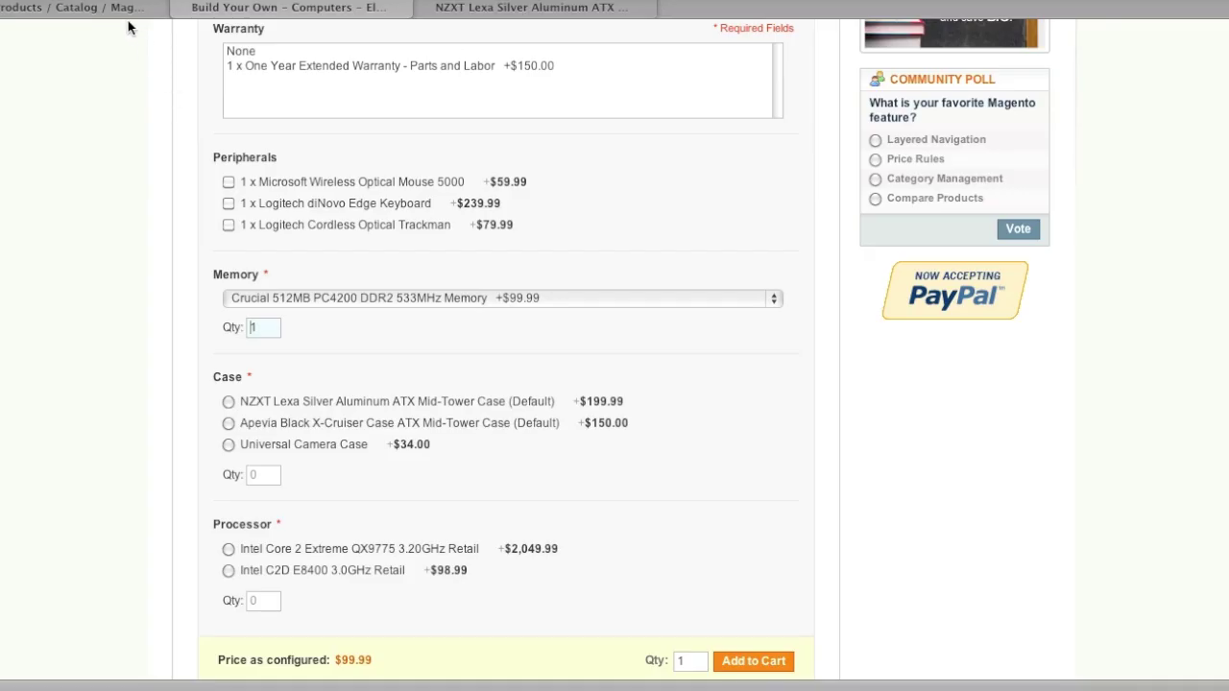
- Switch back to the Custom Computer product in the Magento admin and set the Memory option's position to 2
{"action": "left_click", "coordinate": [128, 7]}
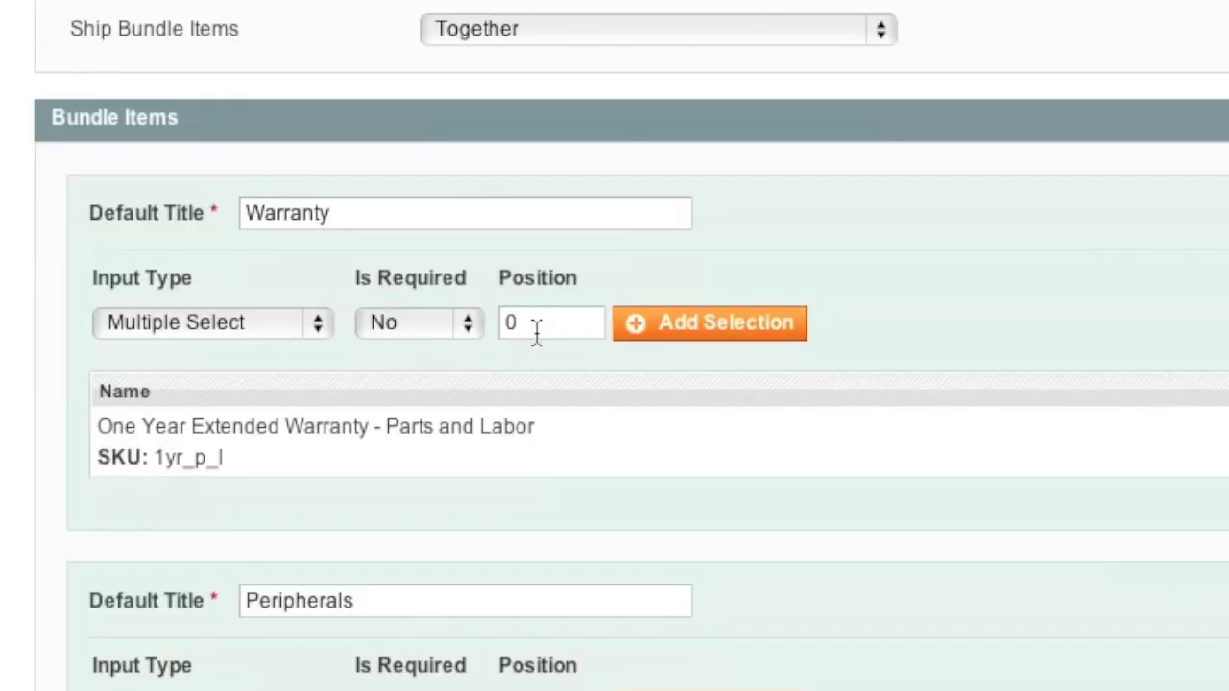
{"action": "left_click", "coordinate": [532, 327]}
{"action": "double_click", "coordinate": [534, 326]}
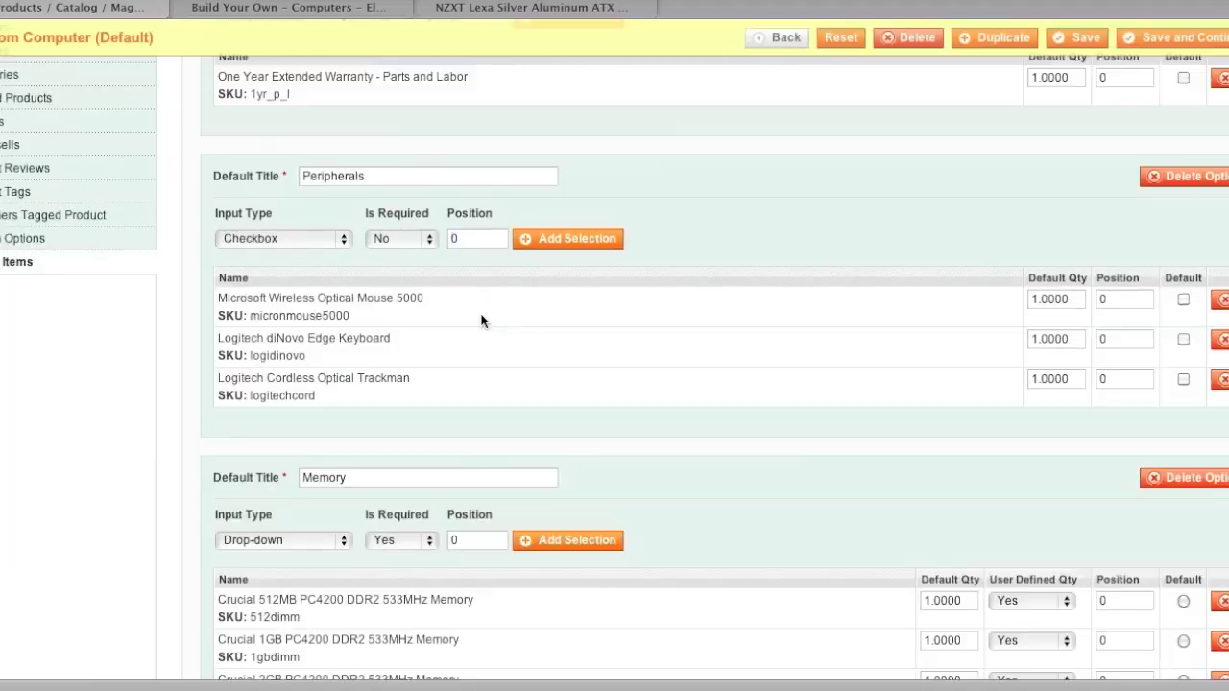
{"action": "scroll", "coordinate": [480, 320], "scroll_direction": "down", "scroll_amount": 5}
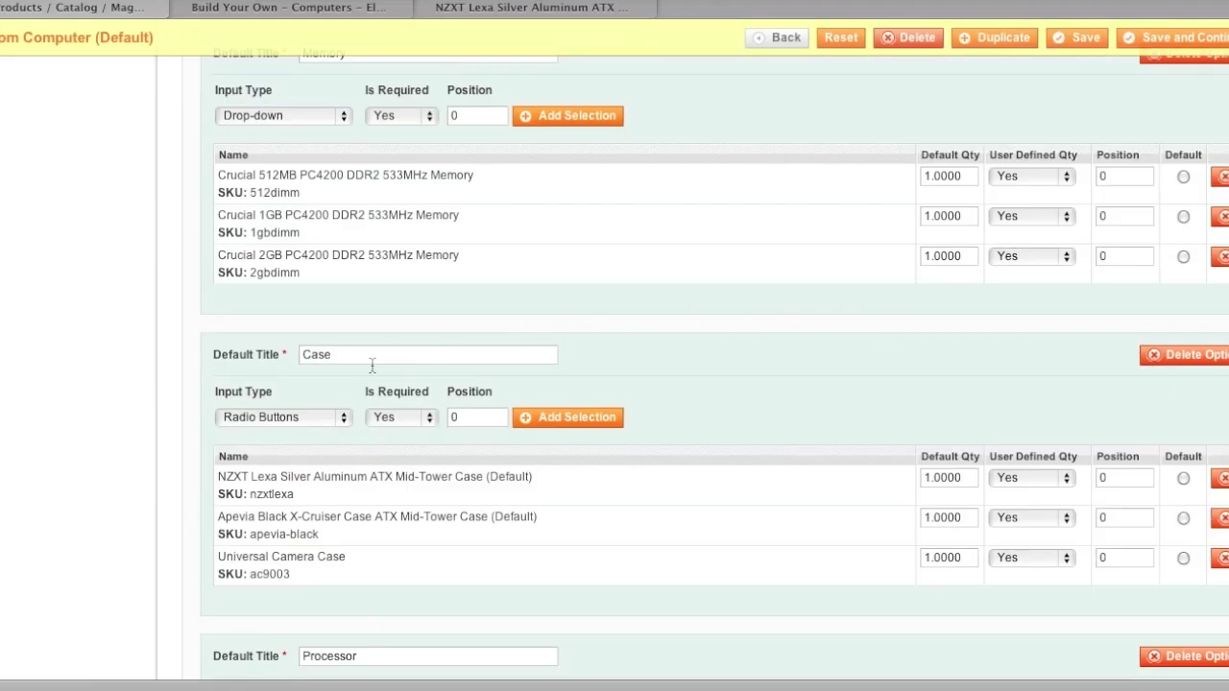
{"action": "scroll", "coordinate": [459, 379], "scroll_direction": "down", "scroll_amount": 3}
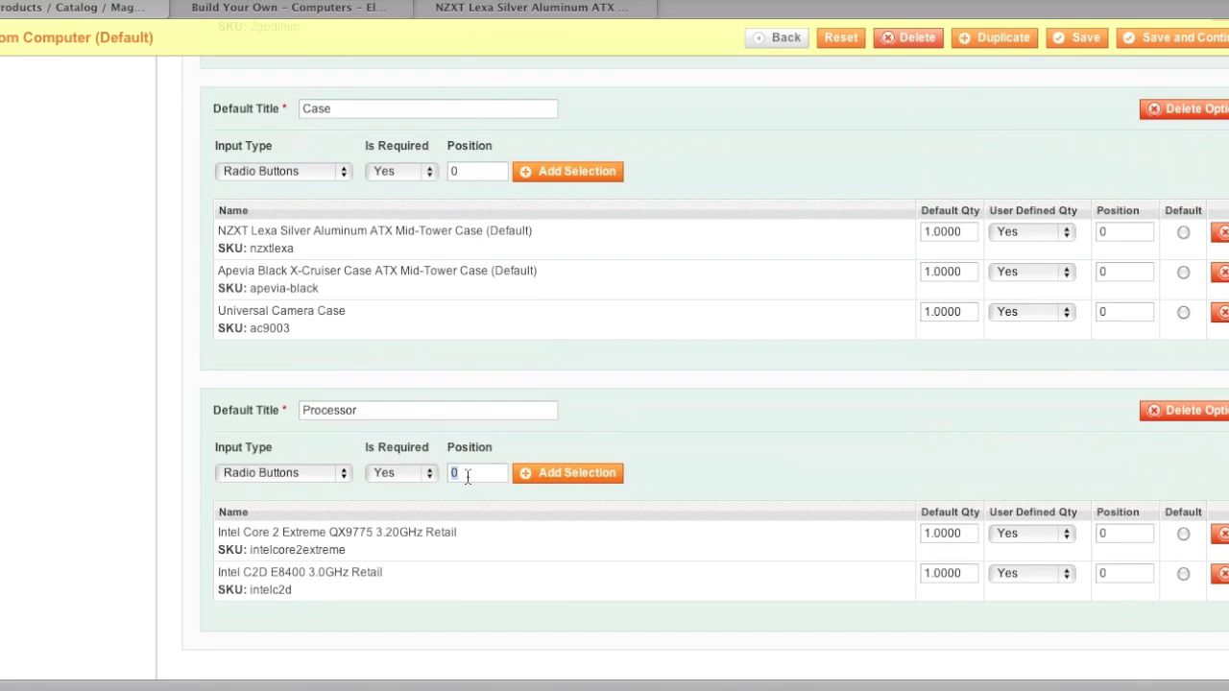
{"action": "scroll", "coordinate": [467, 471], "scroll_direction": "up", "scroll_amount": 5}
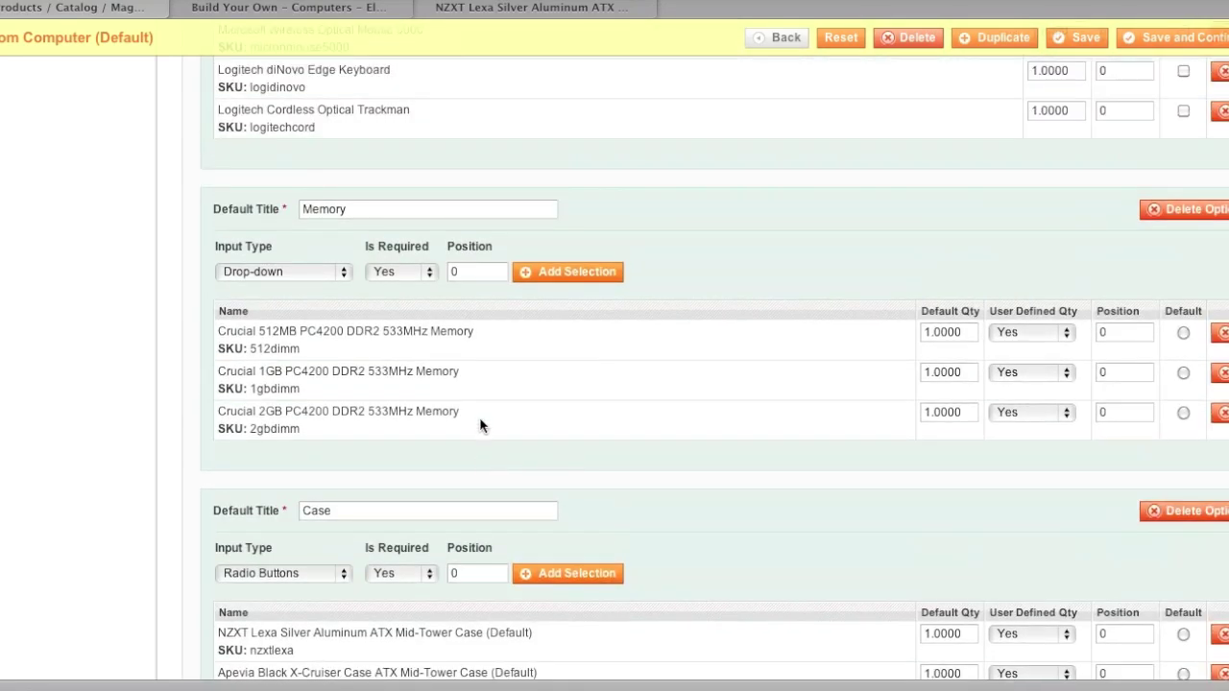
{"action": "left_click", "coordinate": [461, 272]}
{"action": "key", "text": "BackSpace"}
{"action": "type", "text": "2"}
- Set the Peripherals option's position to 3 and the Warranty option's position to 4
{"action": "scroll", "coordinate": [485, 355], "scroll_direction": "up", "scroll_amount": 3}
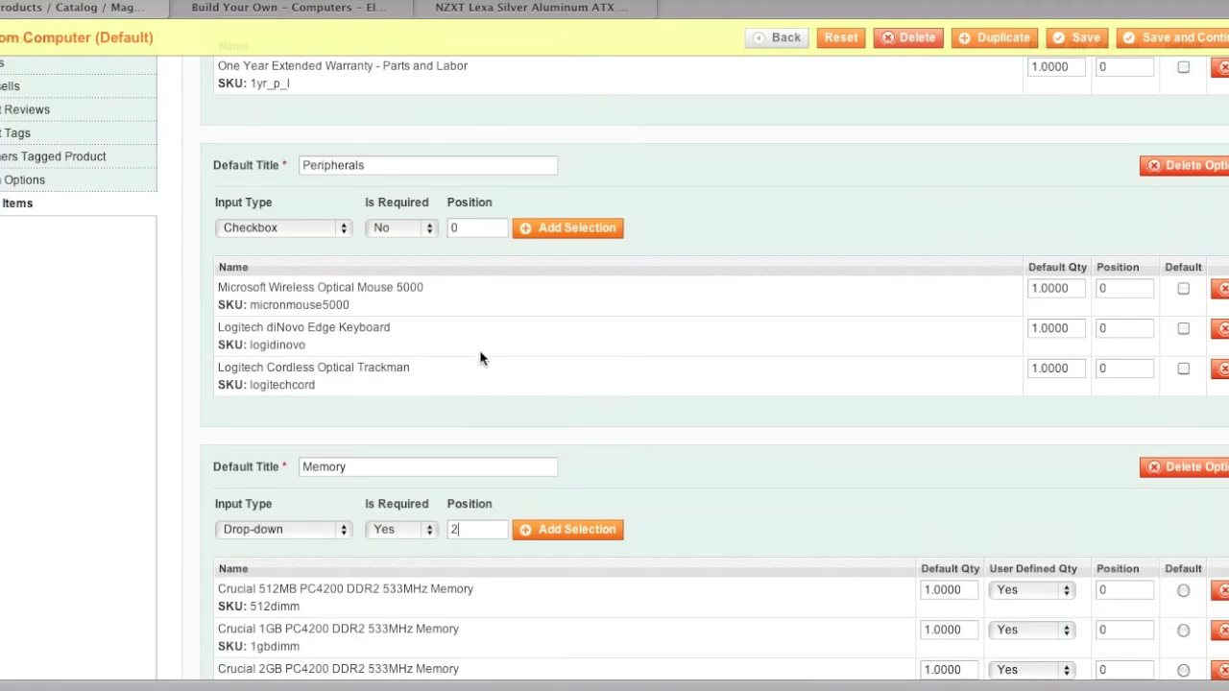
{"action": "key", "text": "BackSpace"}
{"action": "type", "text": "3"}
{"action": "scroll", "coordinate": [483, 304], "scroll_direction": "up", "scroll_amount": 3}
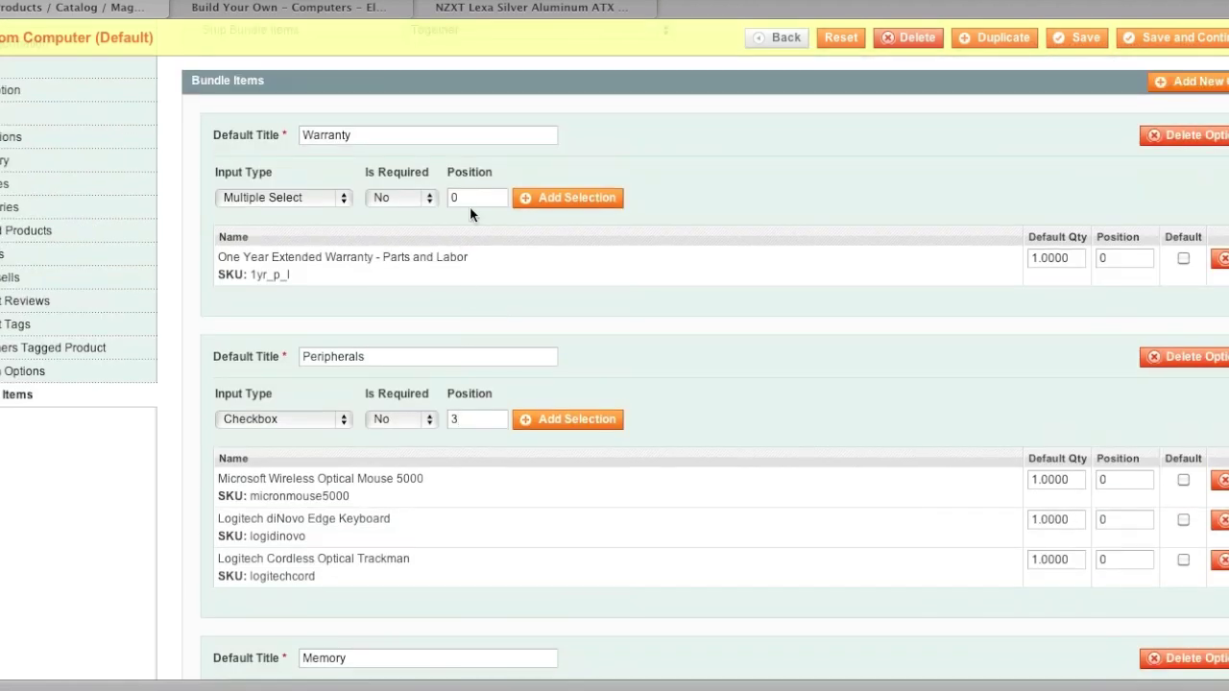
{"action": "double_click", "coordinate": [473, 199]}
{"action": "type", "text": "4"}
- Set User Defined Qty to No for all three Crucial selections of the Memory option and save the bundle product
{"action": "scroll", "coordinate": [544, 278], "scroll_direction": "down", "scroll_amount": 4}
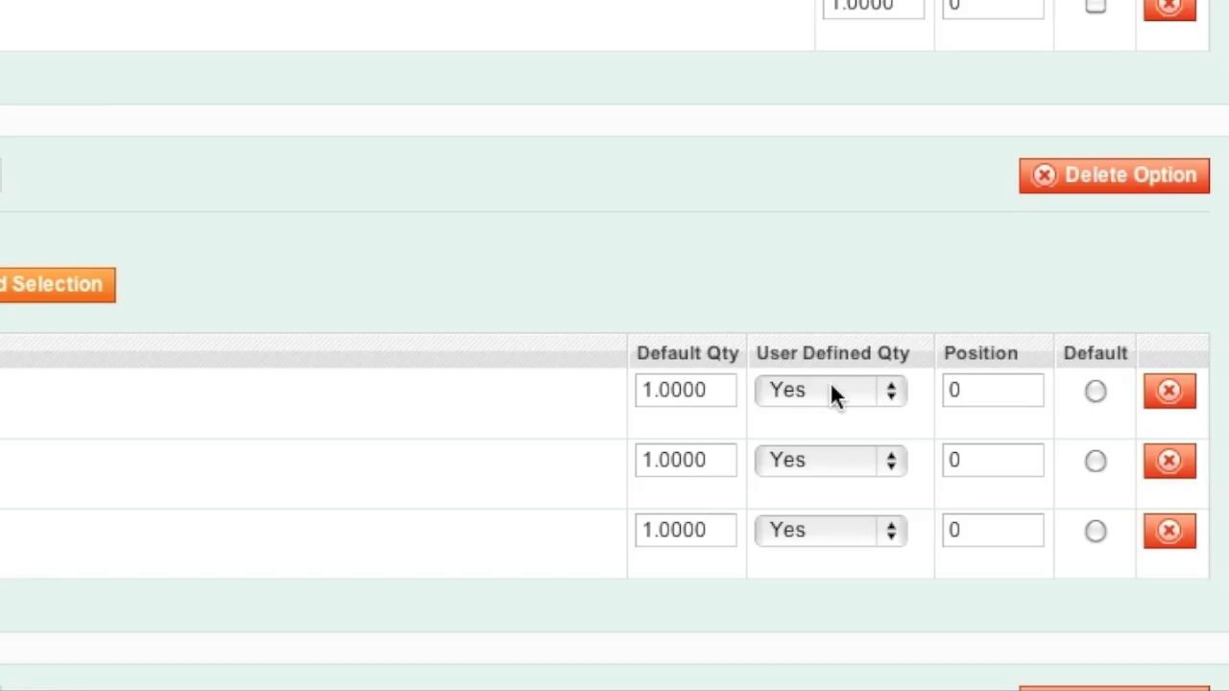
{"action": "left_click", "coordinate": [1029, 507]}
{"action": "left_click", "coordinate": [822, 425]}
{"action": "left_click", "coordinate": [833, 463]}
{"action": "left_click", "coordinate": [820, 509]}
{"action": "left_click", "coordinate": [820, 530]}
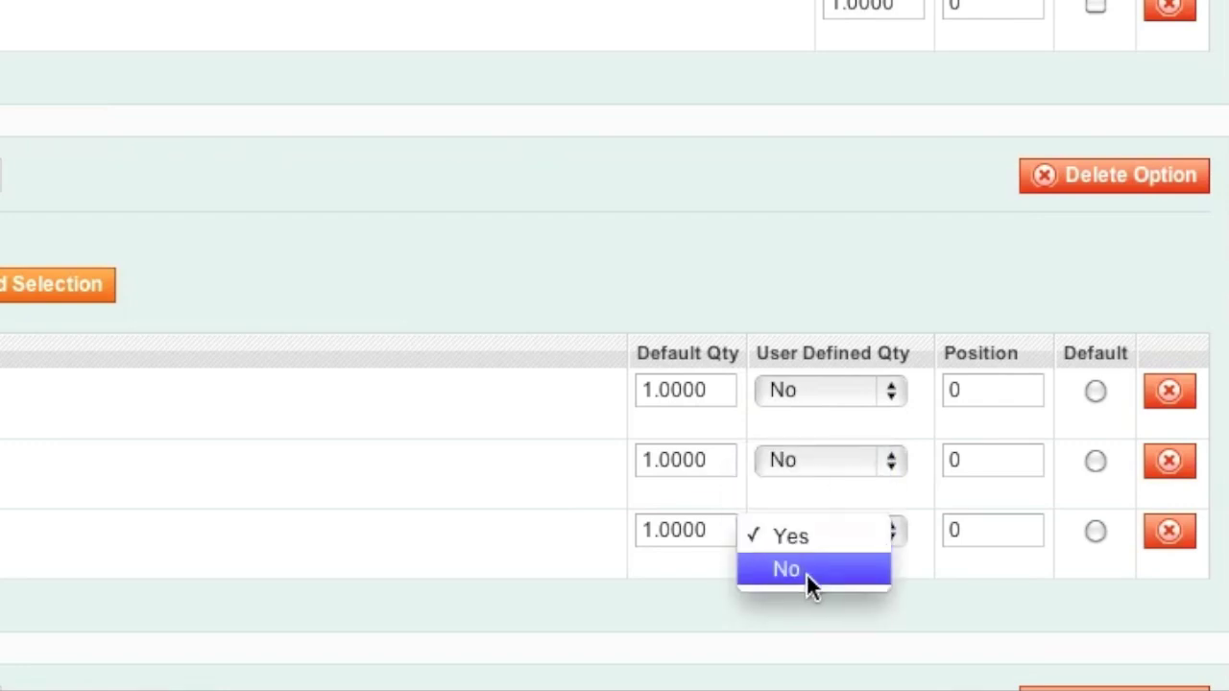
{"action": "left_click", "coordinate": [805, 570]}
{"action": "scroll", "coordinate": [823, 396], "scroll_direction": "up", "scroll_amount": 5}
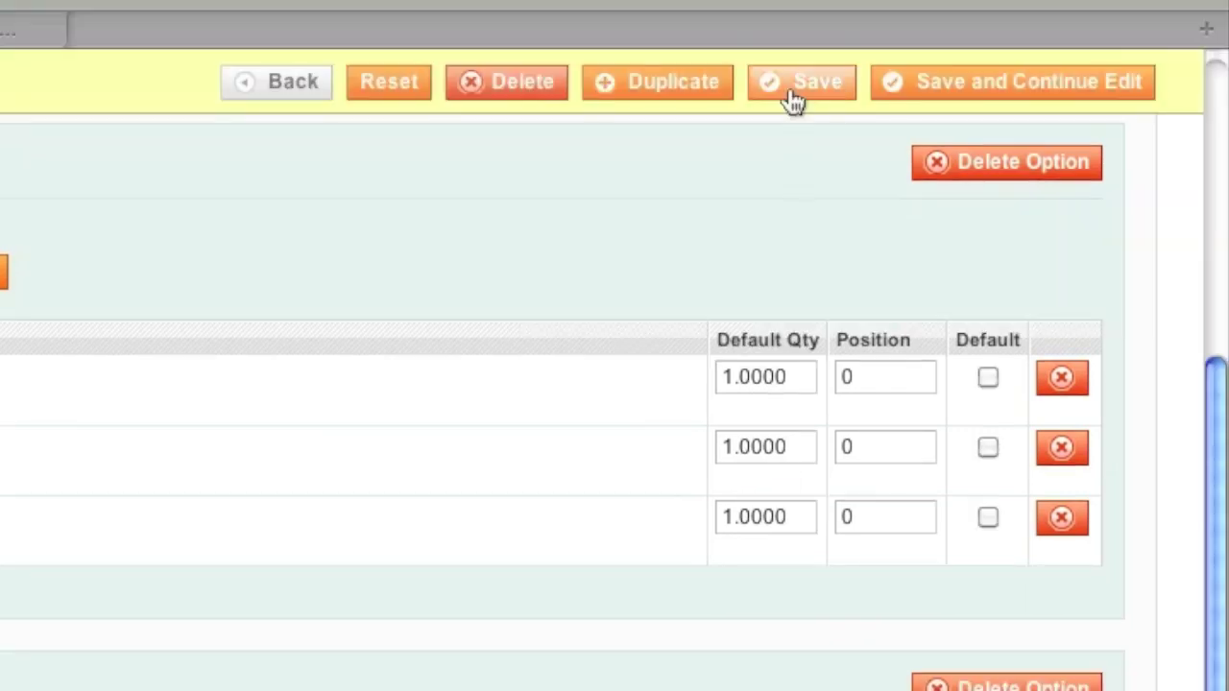
{"action": "left_click", "coordinate": [800, 82]}
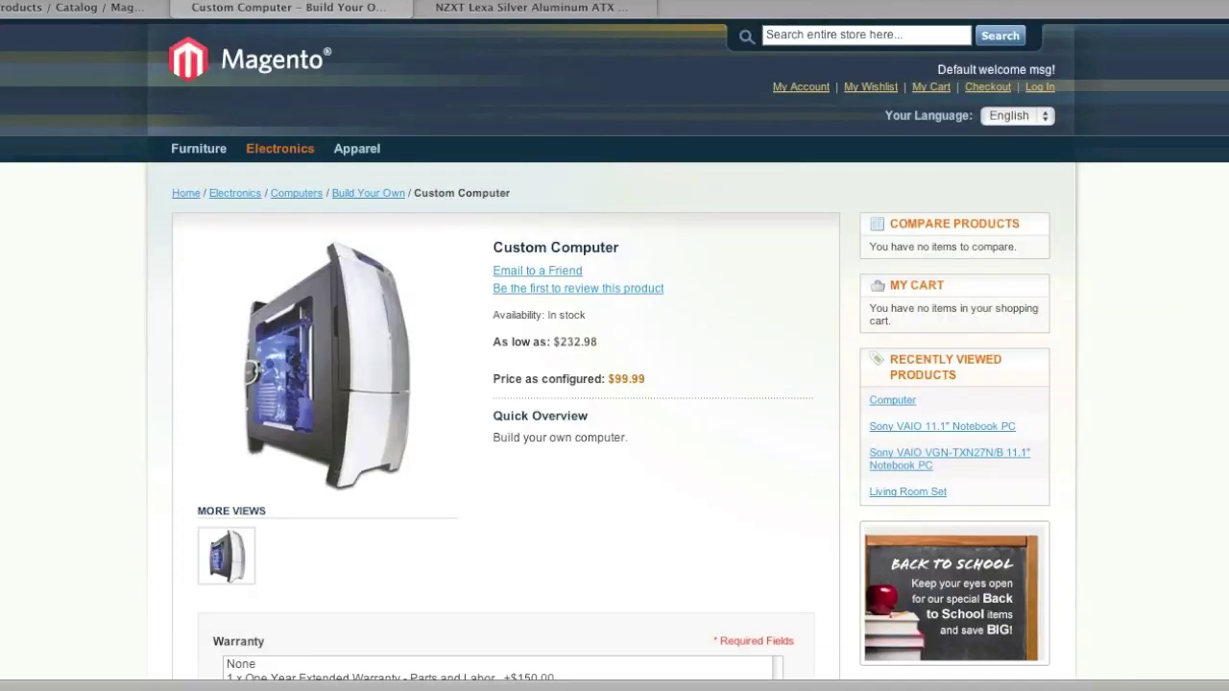
- Switch to the storefront's Custom Computer page, reload it and check the order of the bundle options
{"action": "key", "text": "super+r"}
{"action": "scroll", "coordinate": [710, 315], "scroll_direction": "down", "scroll_amount": 5}
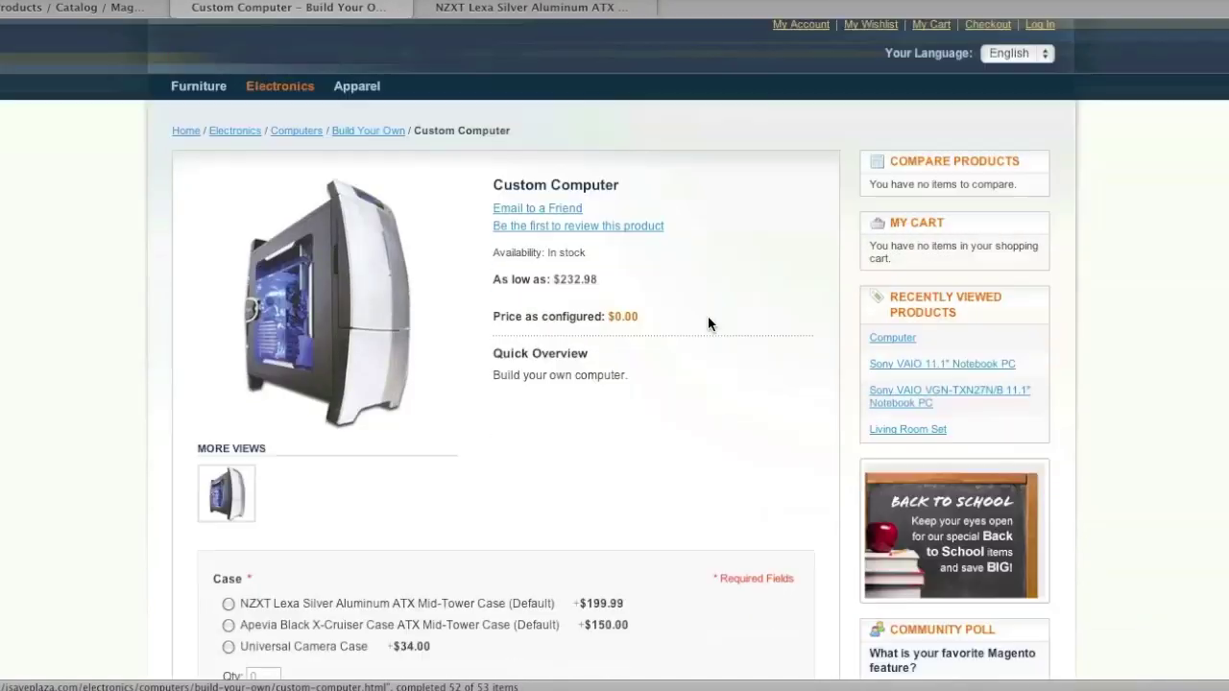
{"action": "scroll", "coordinate": [711, 323], "scroll_direction": "down", "scroll_amount": 10}
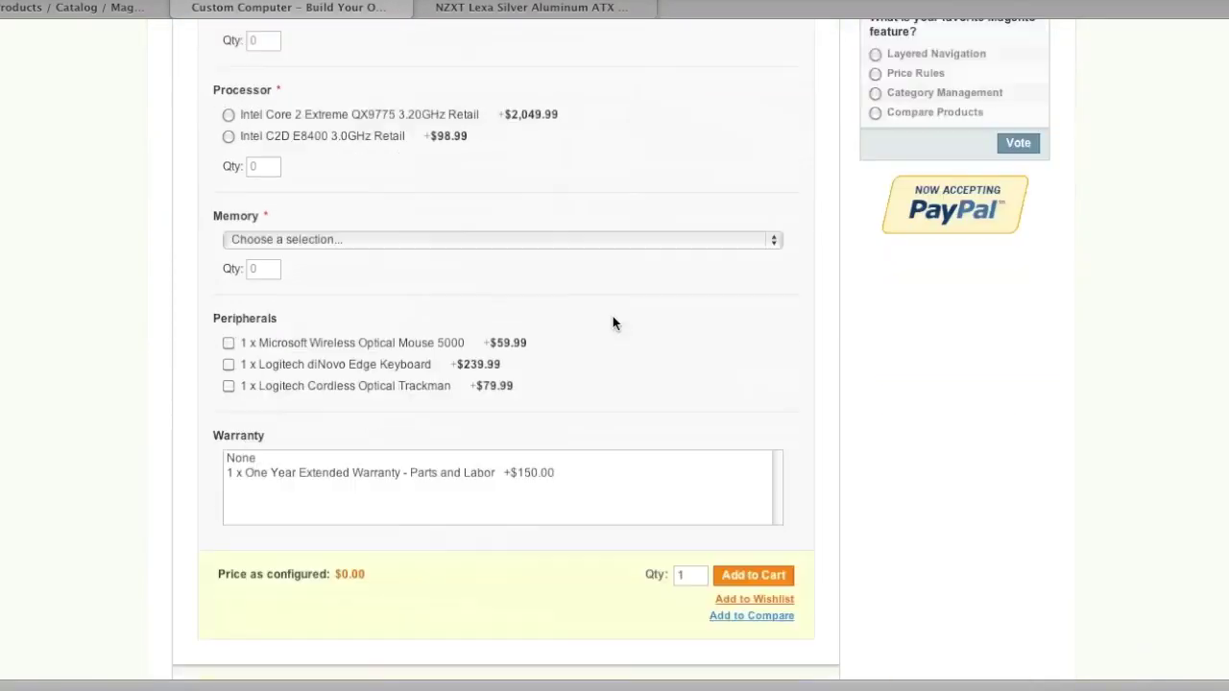
- Choose Crucial 512MB PC4200 DDR2 533MHz Memory for the storefront's Memory option and check whether its quantity is editable
{"action": "scroll", "coordinate": [613, 316], "scroll_direction": "up", "scroll_amount": 3}
{"action": "left_click", "coordinate": [527, 231]}
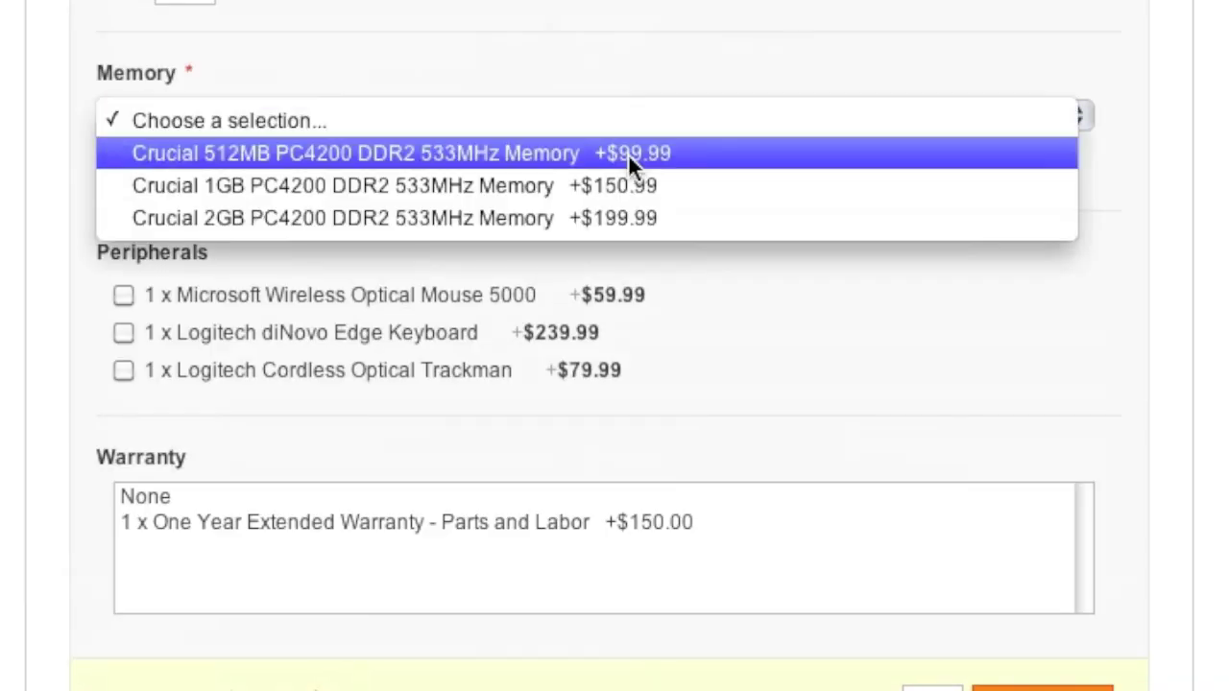
{"action": "left_click", "coordinate": [523, 255]}
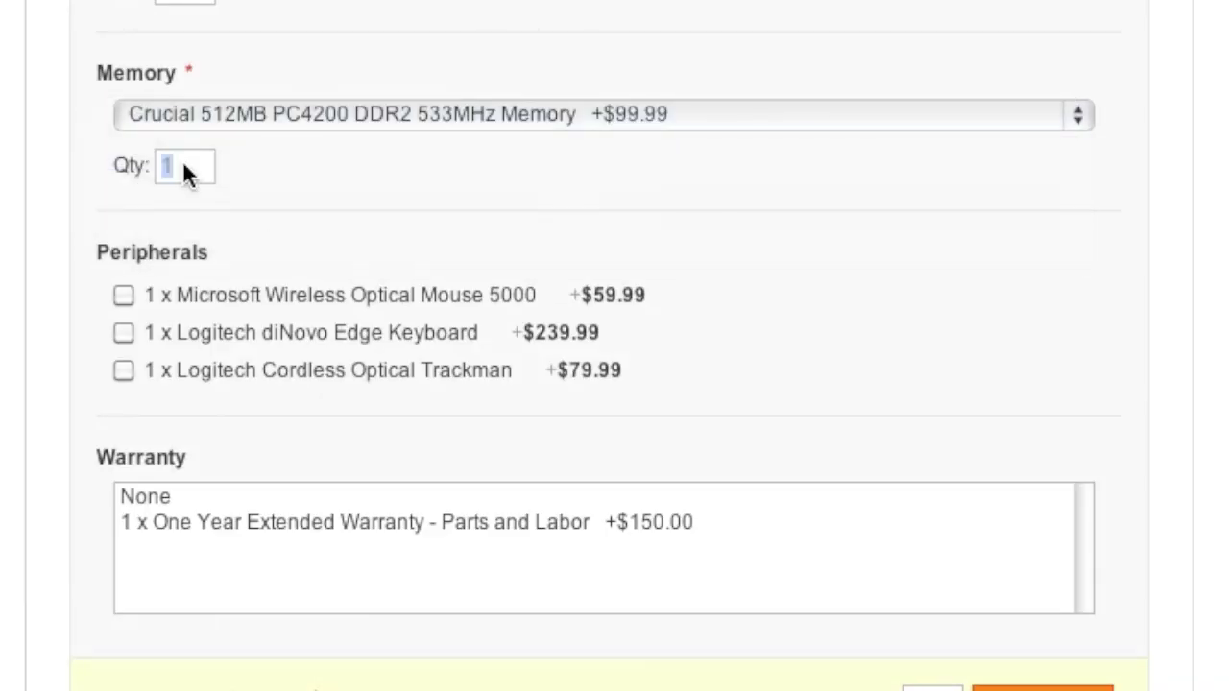